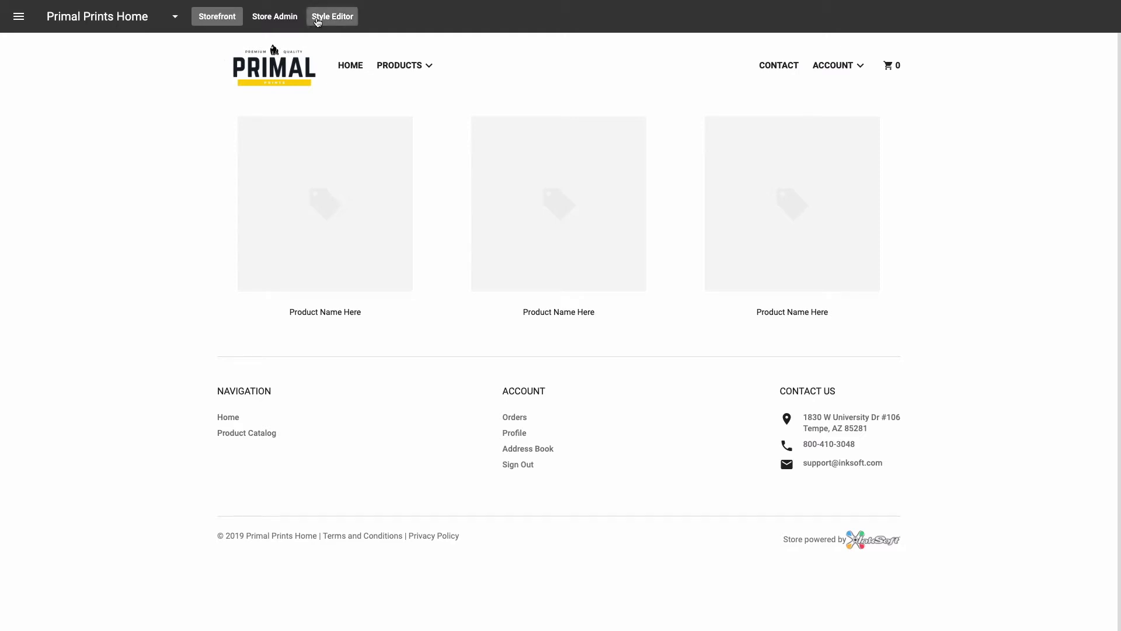
Step: Open the Primal Prints Home storefront in the Style Editor to reach its colour and font settings
{"action": "left_click", "coordinate": [318, 17]}
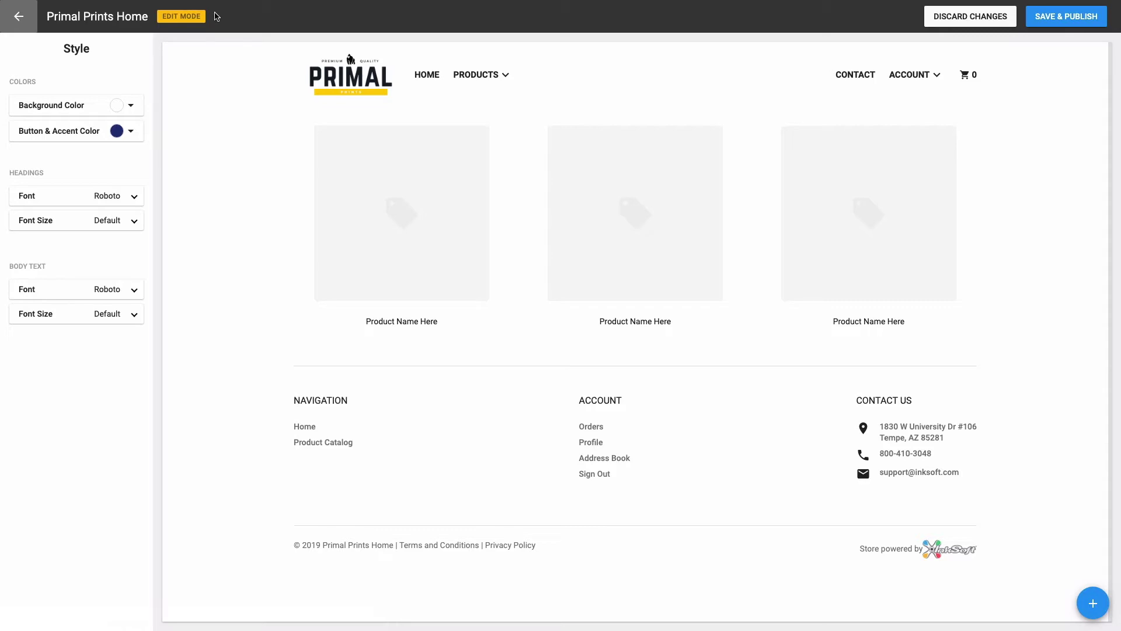
{"action": "mouse_move", "coordinate": [401, 55]}
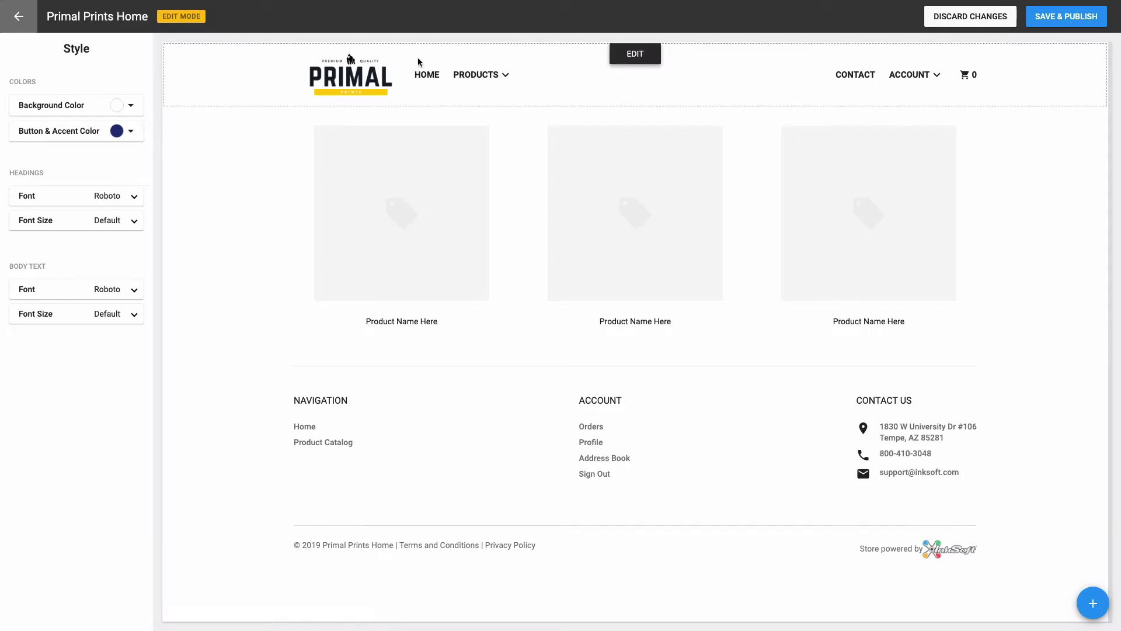
{"action": "mouse_move", "coordinate": [554, 133]}
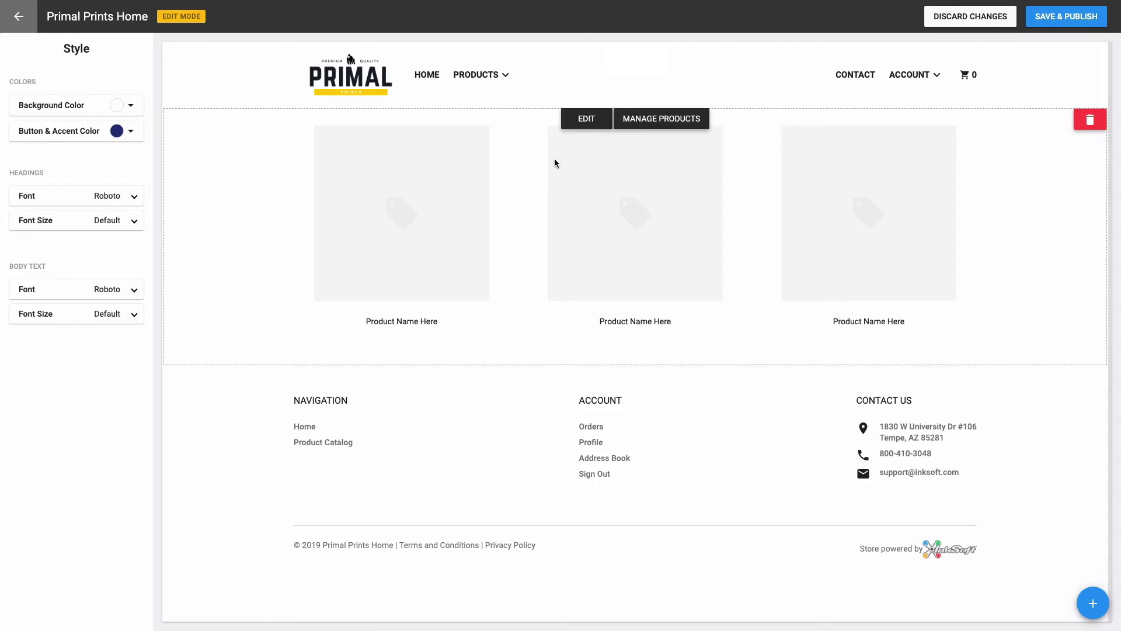
{"action": "mouse_move", "coordinate": [549, 400]}
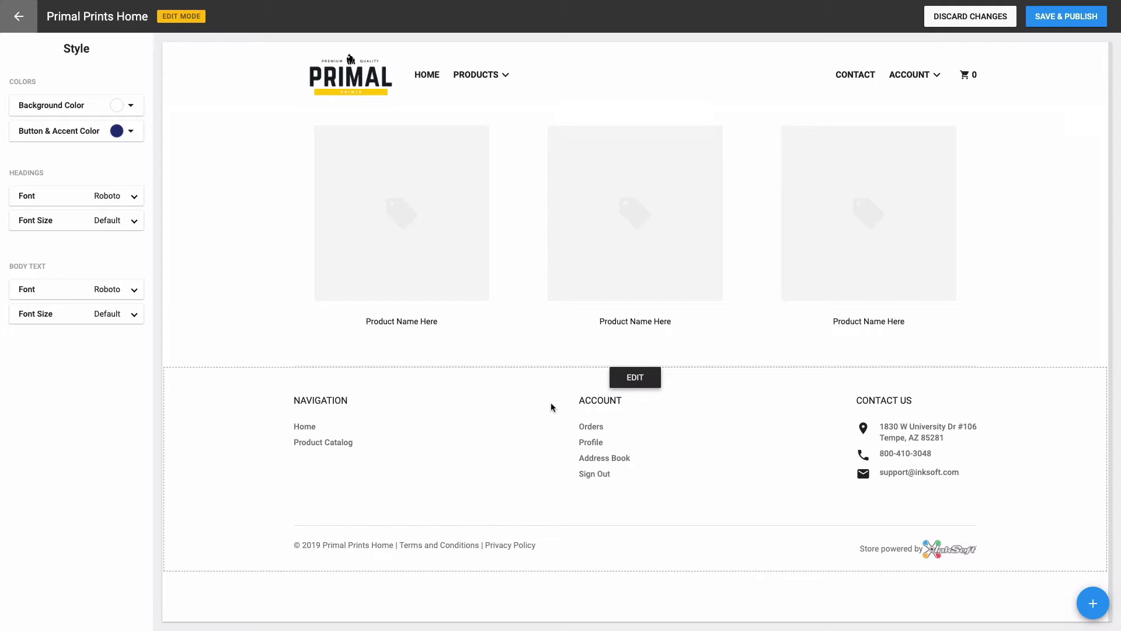
{"action": "mouse_move", "coordinate": [584, 73]}
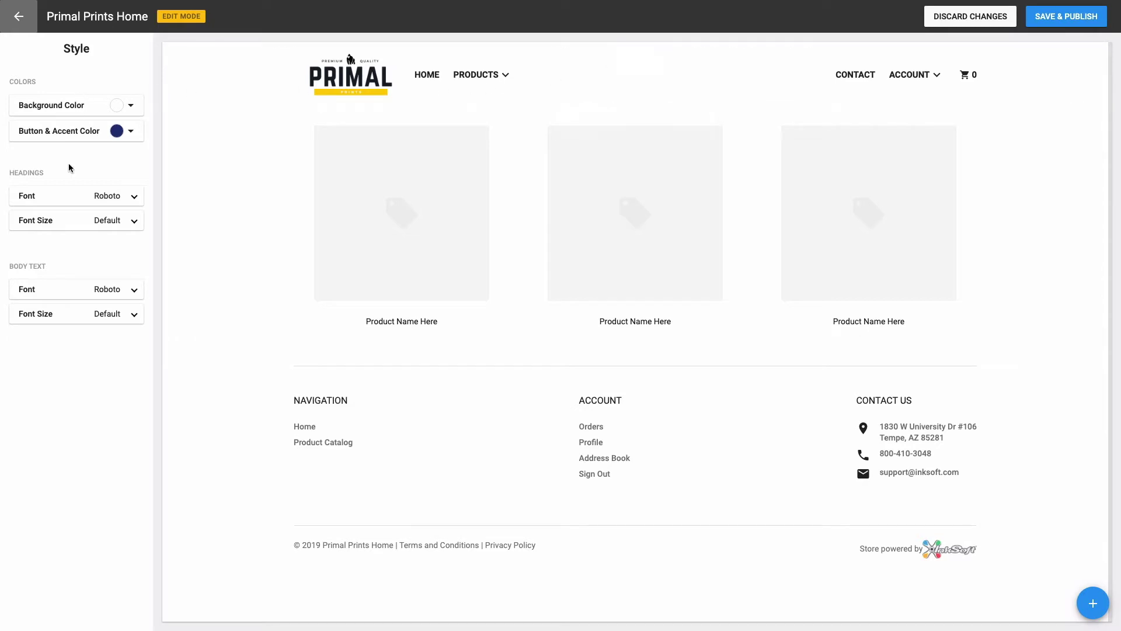
{"action": "mouse_move", "coordinate": [303, 74]}
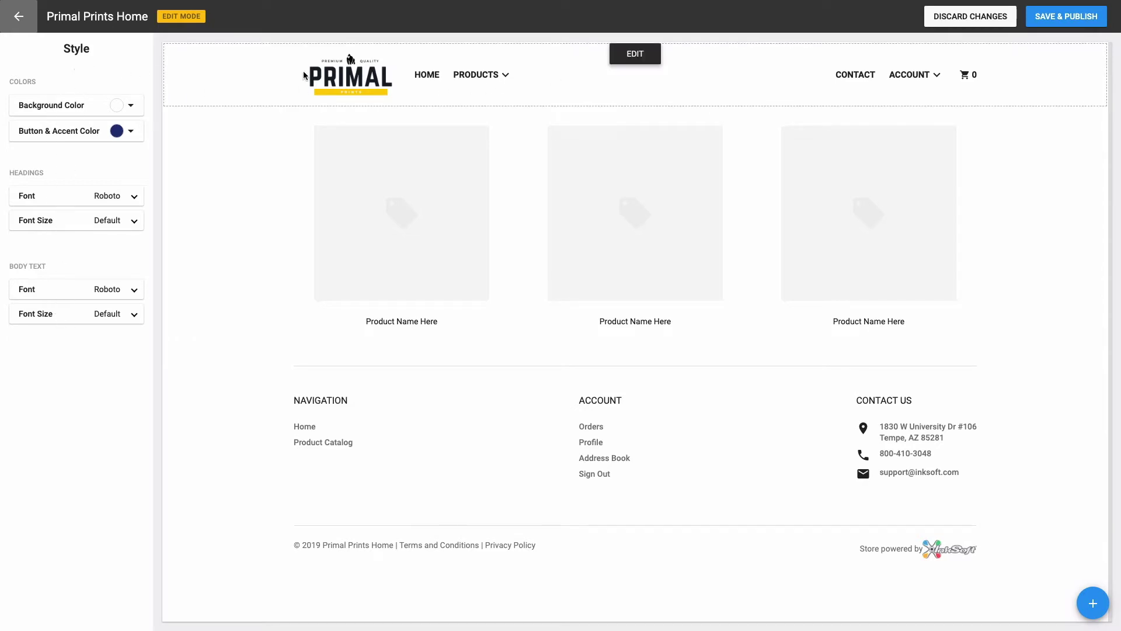
Step: Try header Layouts 1 and 3, then settle back on Layout 2
{"action": "left_click", "coordinate": [620, 59]}
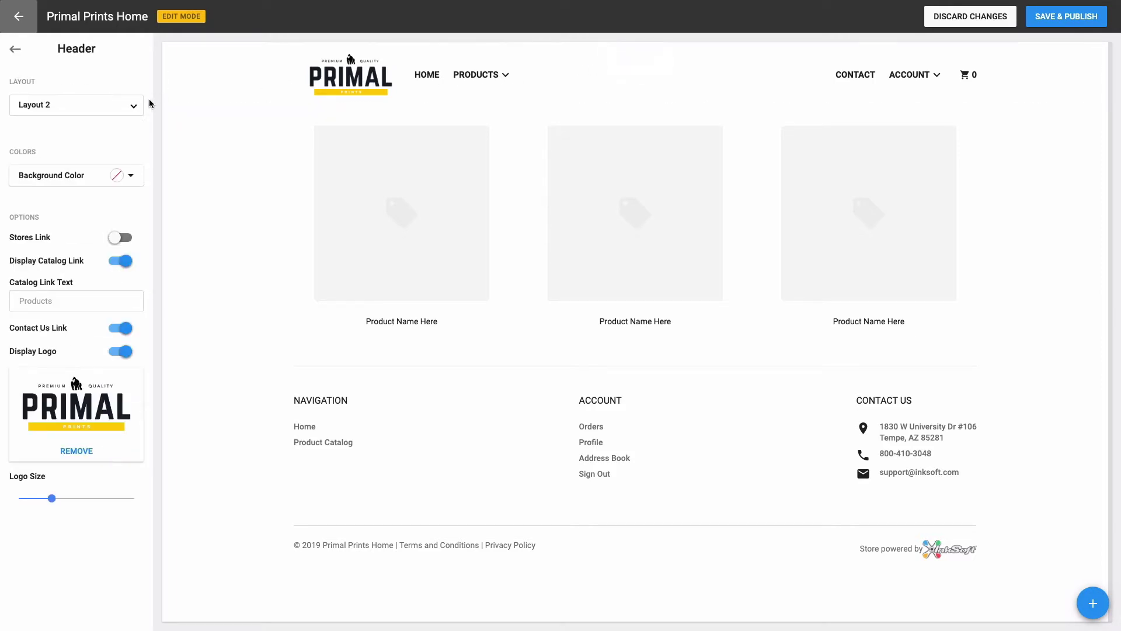
{"action": "left_click", "coordinate": [111, 107]}
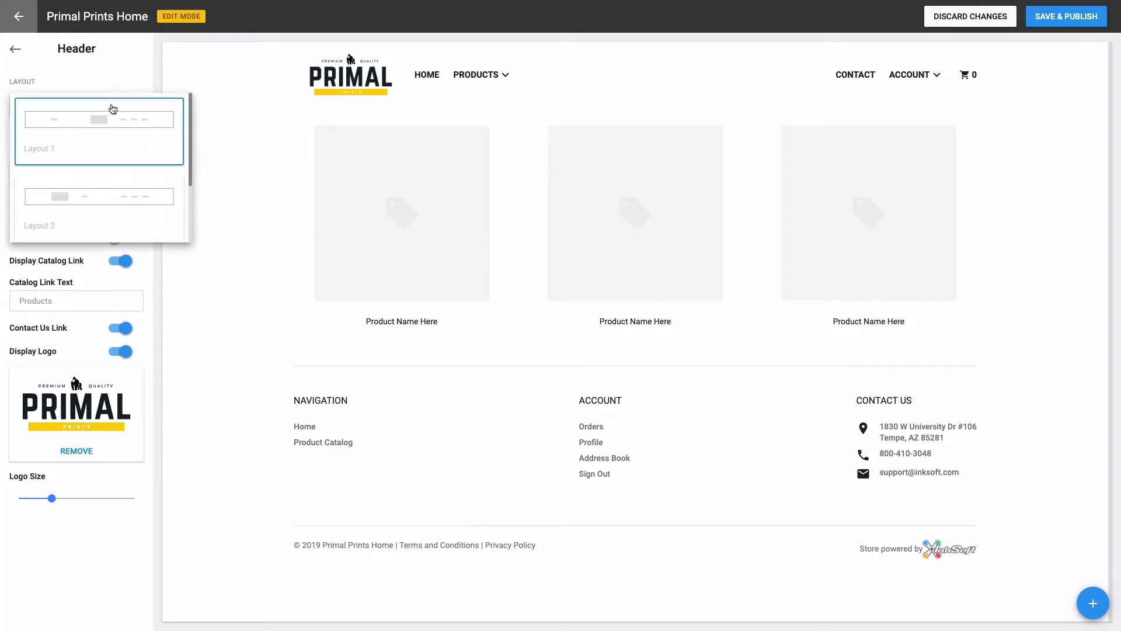
{"action": "left_click", "coordinate": [112, 118]}
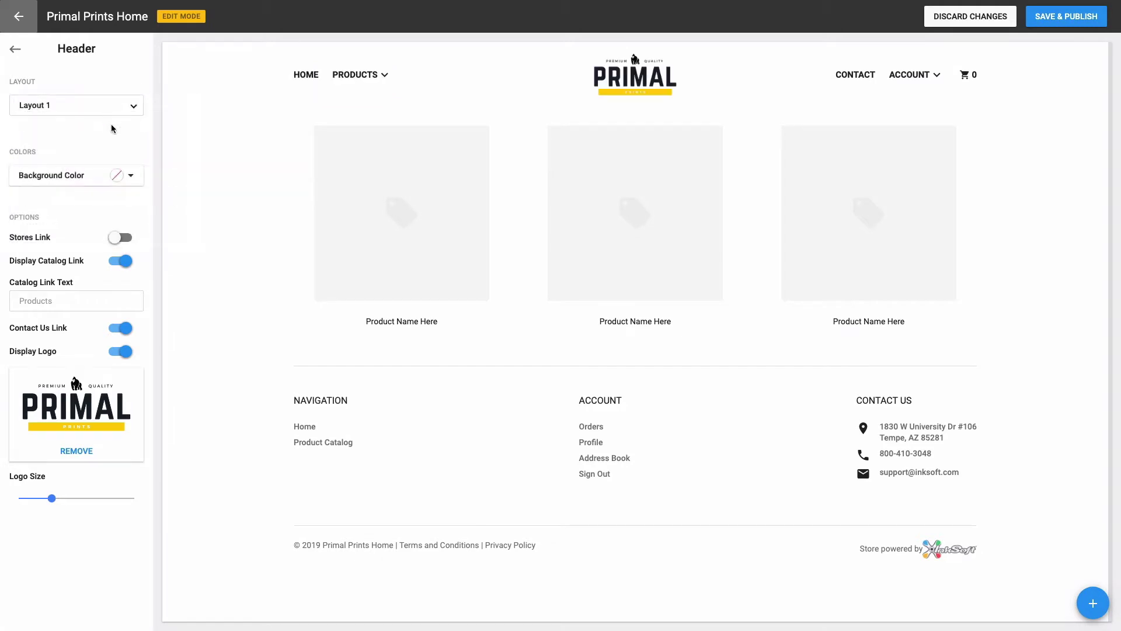
{"action": "left_click", "coordinate": [110, 109]}
{"action": "scroll", "coordinate": [107, 130], "scroll_direction": "down", "scroll_amount": 3}
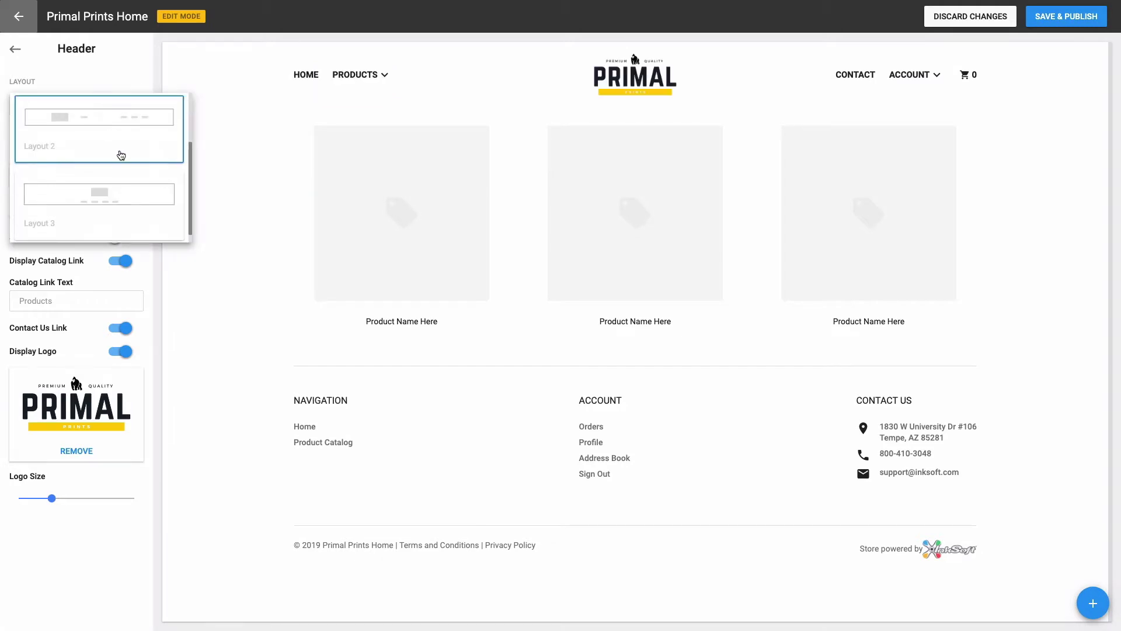
{"action": "left_click", "coordinate": [133, 195]}
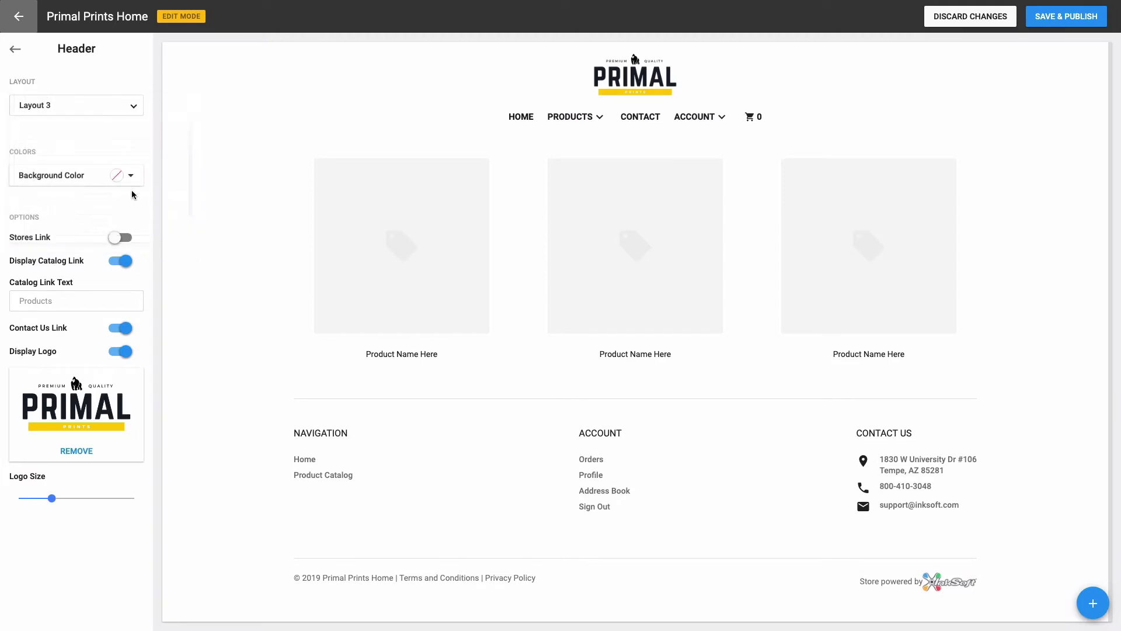
{"action": "left_click", "coordinate": [117, 116]}
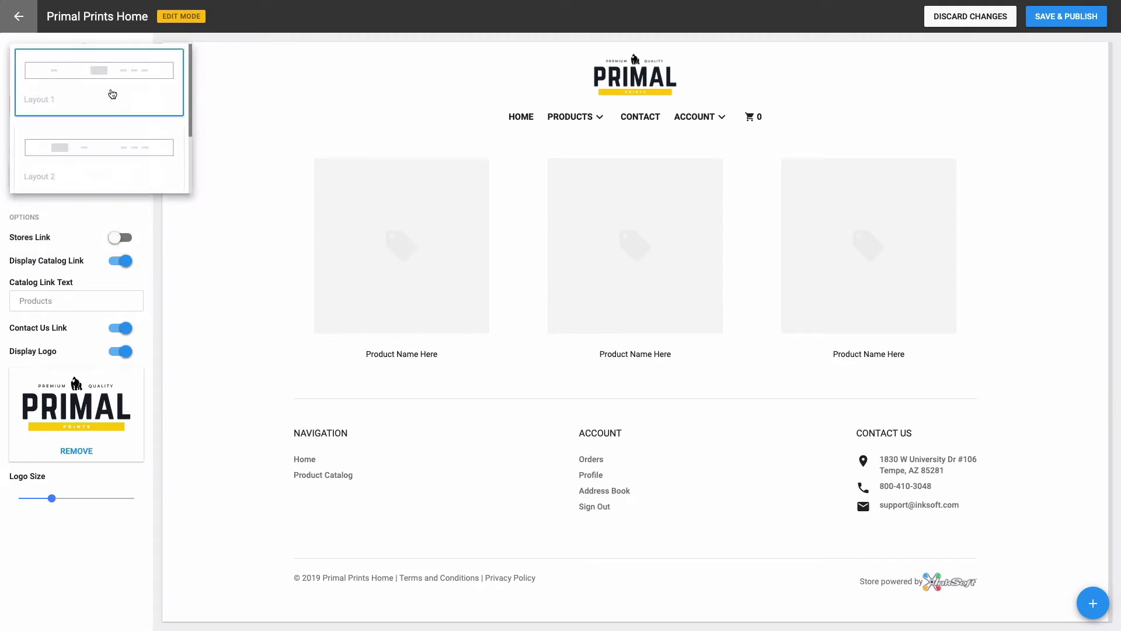
{"action": "left_click", "coordinate": [100, 140]}
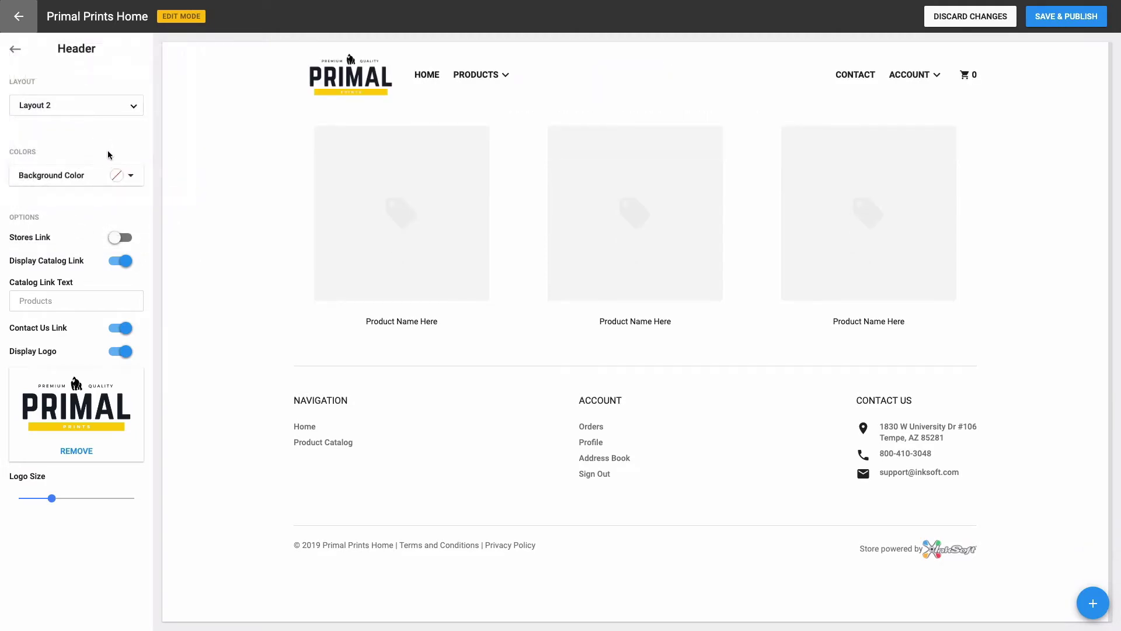
Step: Give the header a white background and make the logo slightly larger
{"action": "left_click", "coordinate": [118, 177]}
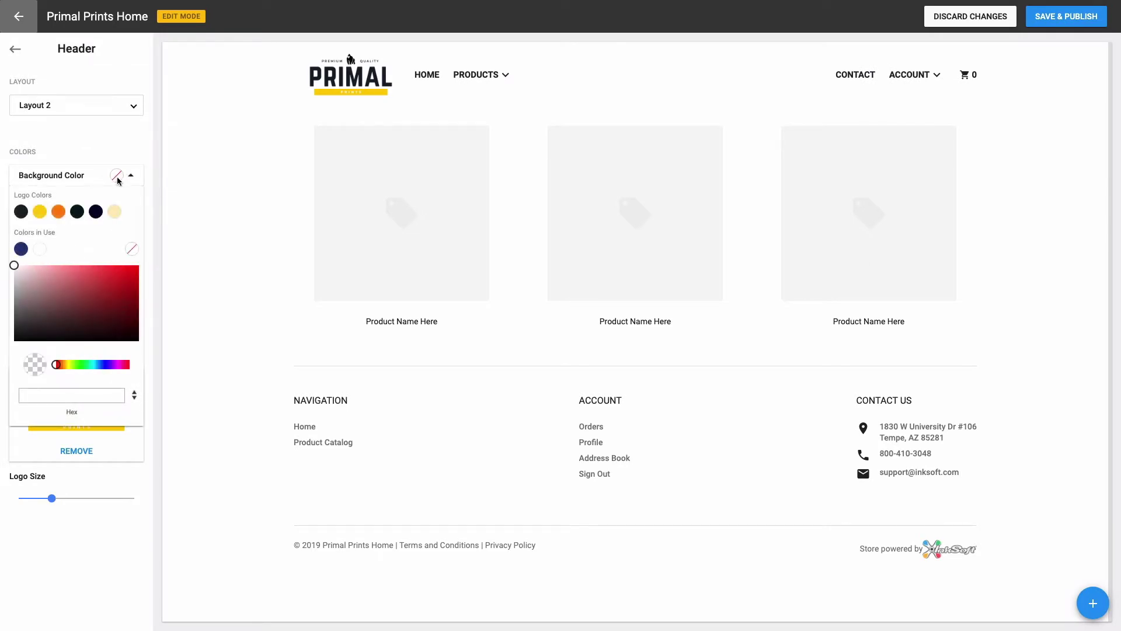
{"action": "left_click", "coordinate": [39, 249]}
{"action": "left_click", "coordinate": [83, 150]}
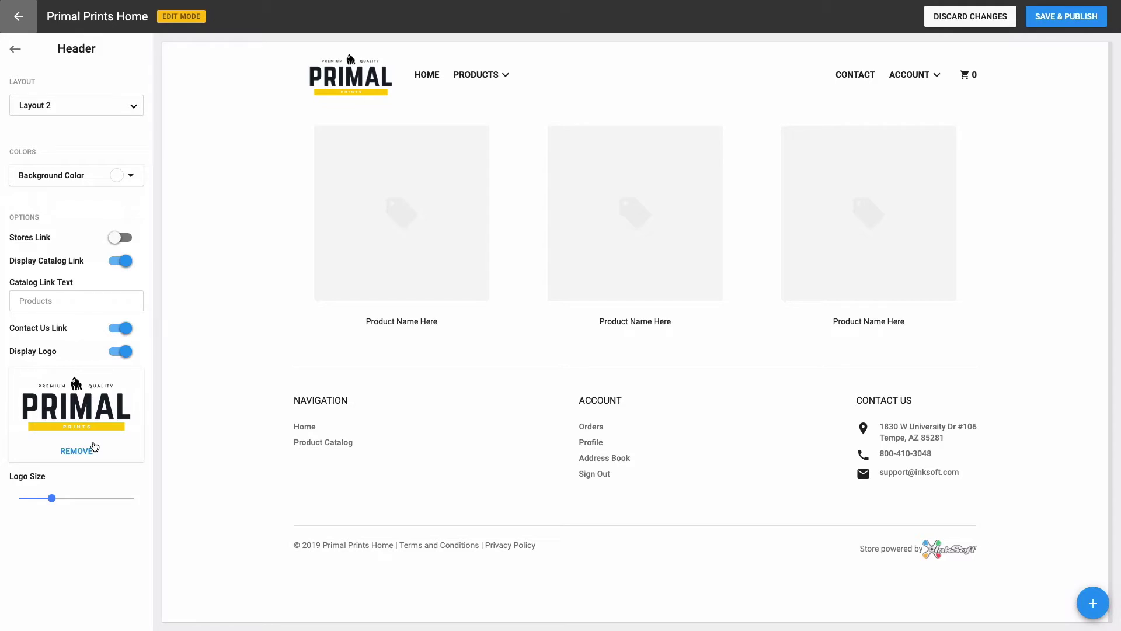
{"action": "left_click_drag", "start_coordinate": [52, 499], "coordinate": [67, 497]}
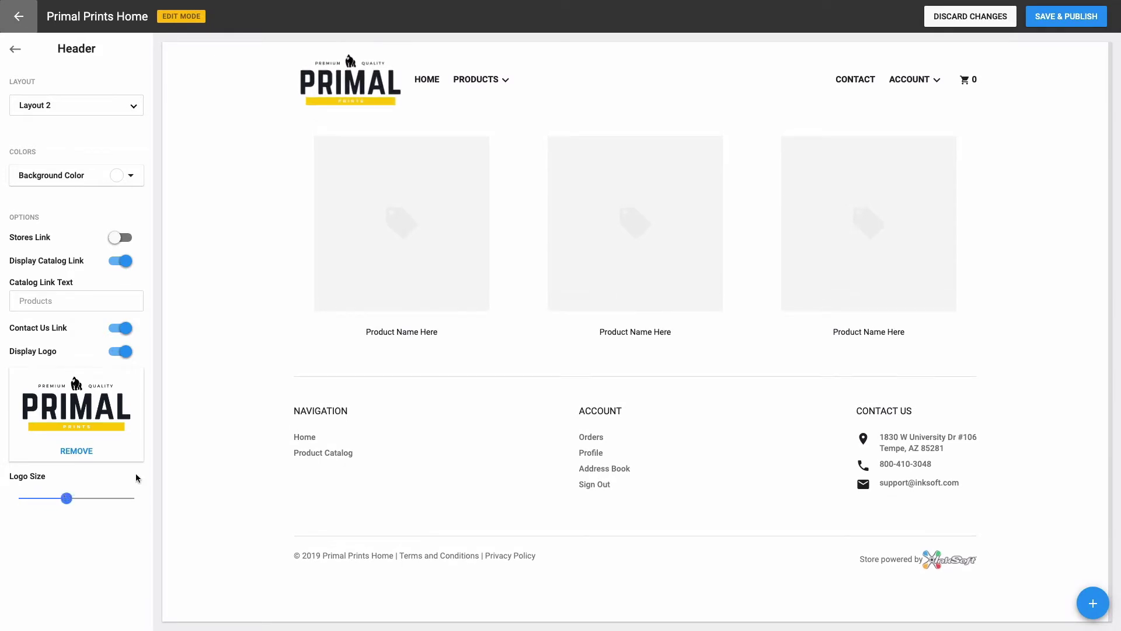
{"action": "mouse_move", "coordinate": [457, 202]}
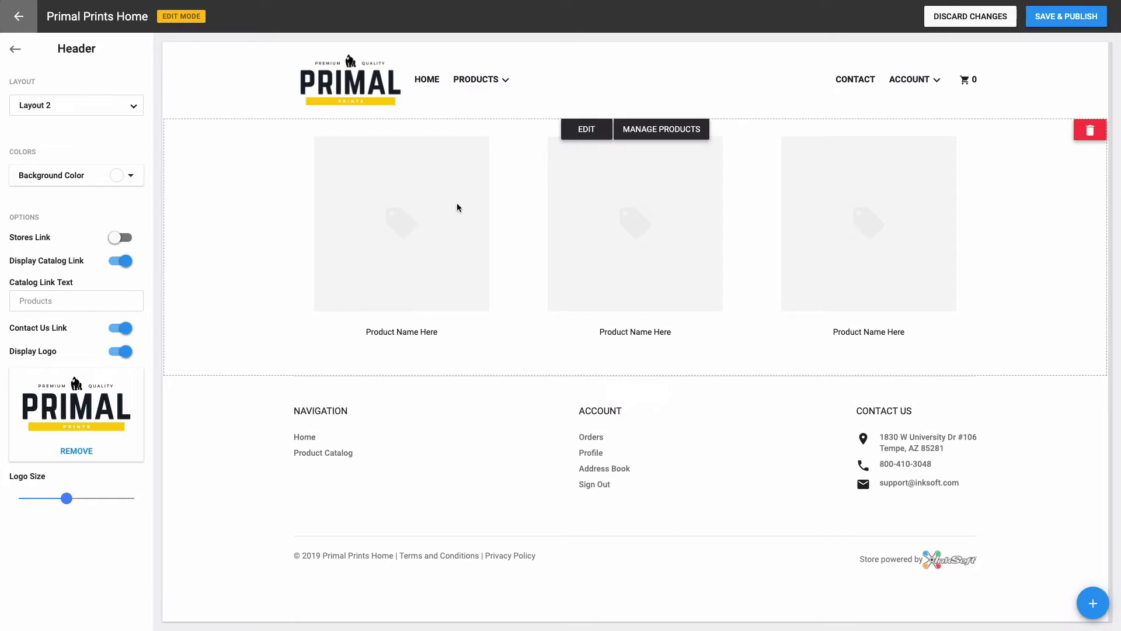
{"action": "mouse_move", "coordinate": [510, 113]}
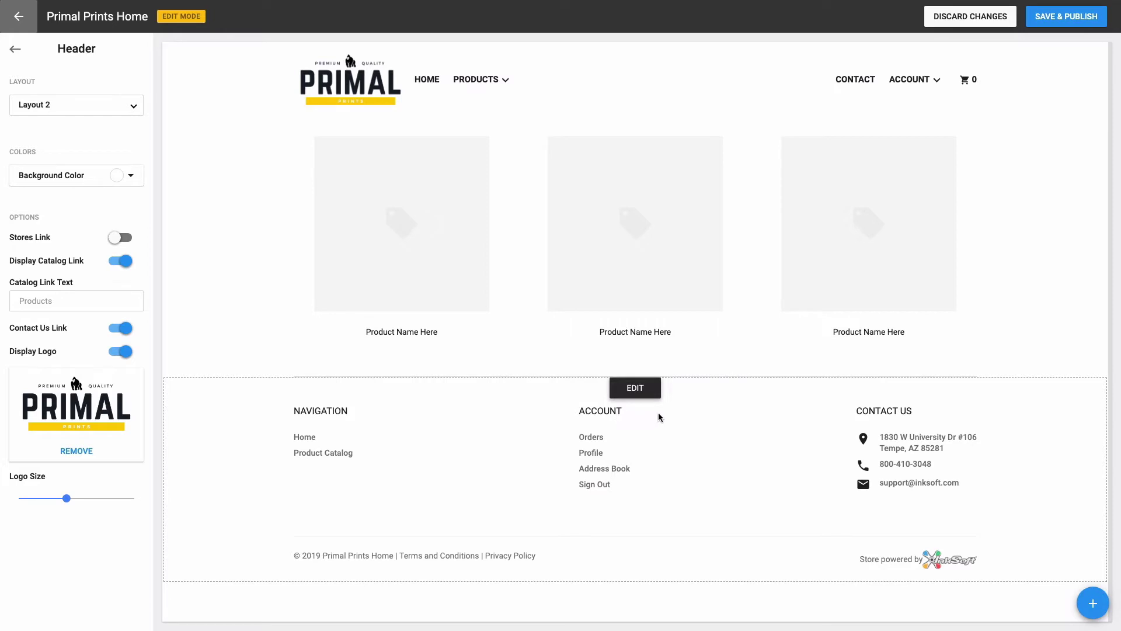
Step: Open the footer settings and keep the footer on Layout 1
{"action": "left_click", "coordinate": [656, 390]}
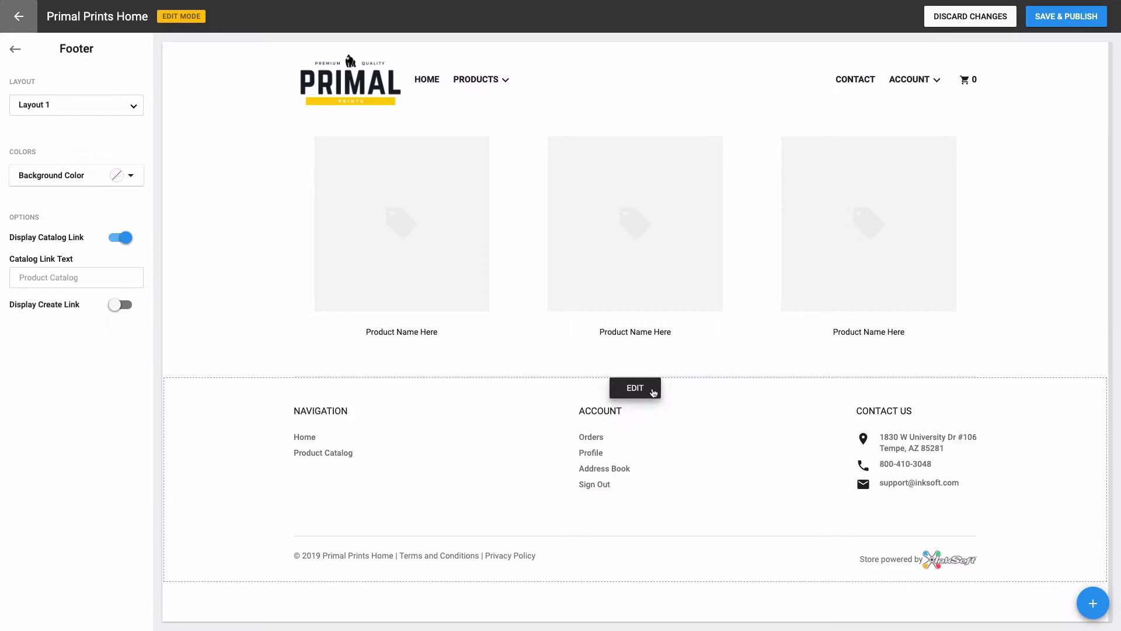
{"action": "left_click", "coordinate": [135, 109]}
{"action": "scroll", "coordinate": [115, 149], "scroll_direction": "down", "scroll_amount": 4}
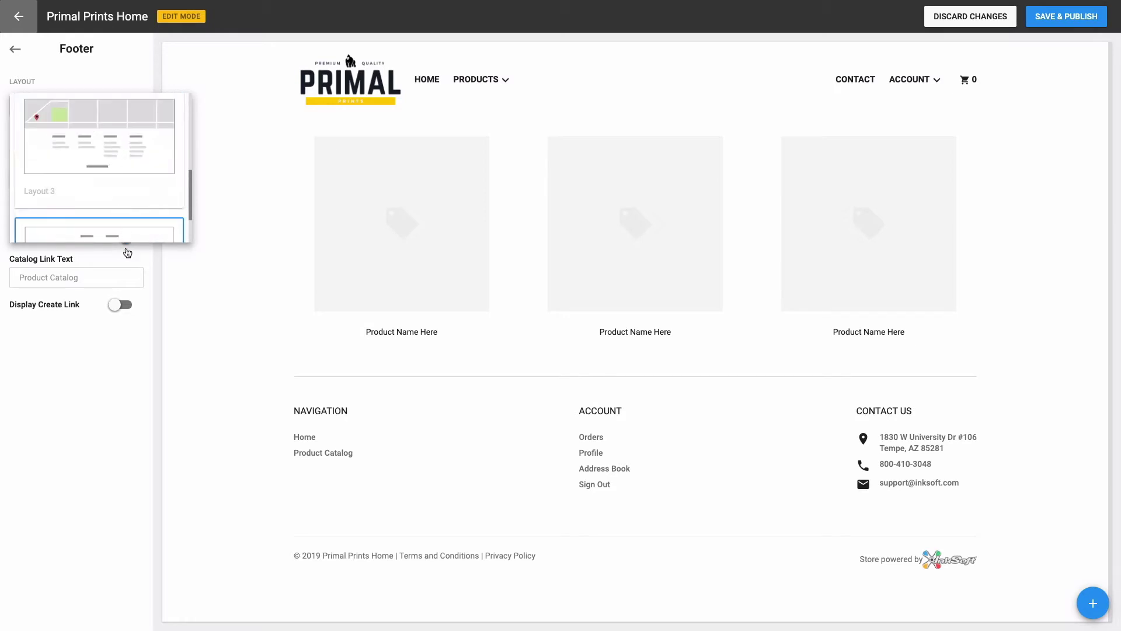
{"action": "left_click", "coordinate": [125, 339]}
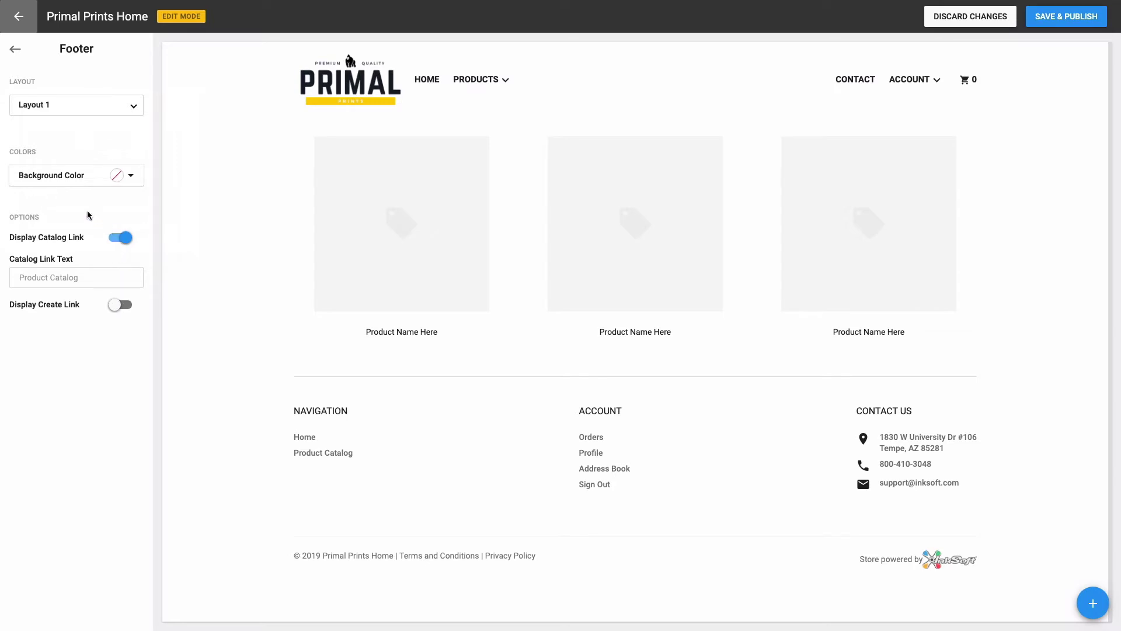
Step: Set the footer background to the black logo colour, then save and publish the homepage
{"action": "left_click", "coordinate": [117, 177]}
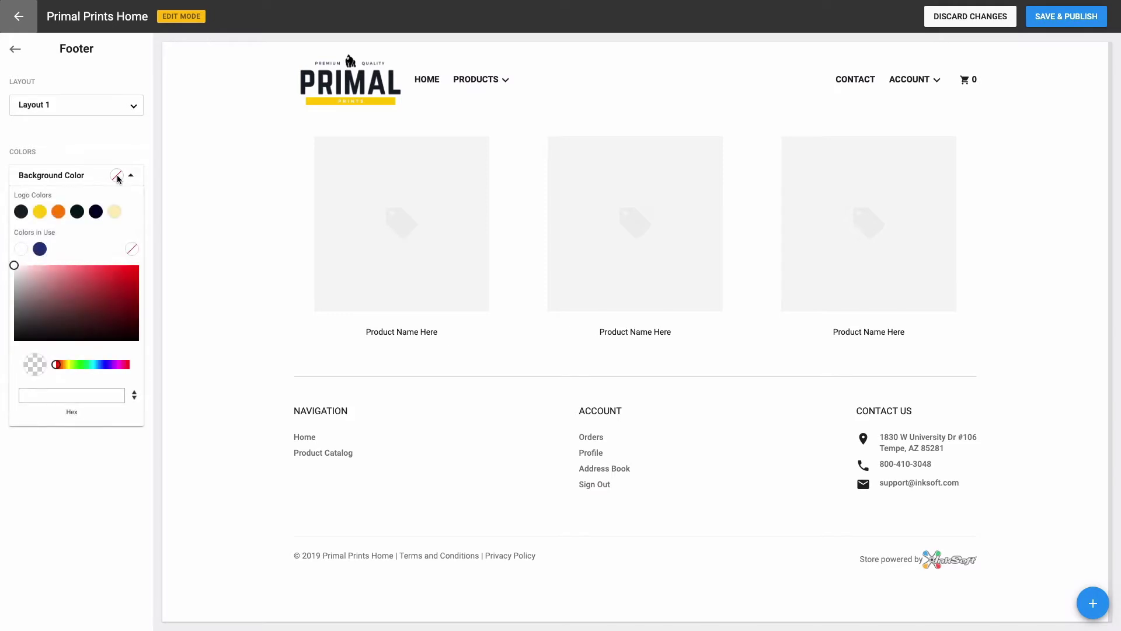
{"action": "left_click", "coordinate": [40, 213]}
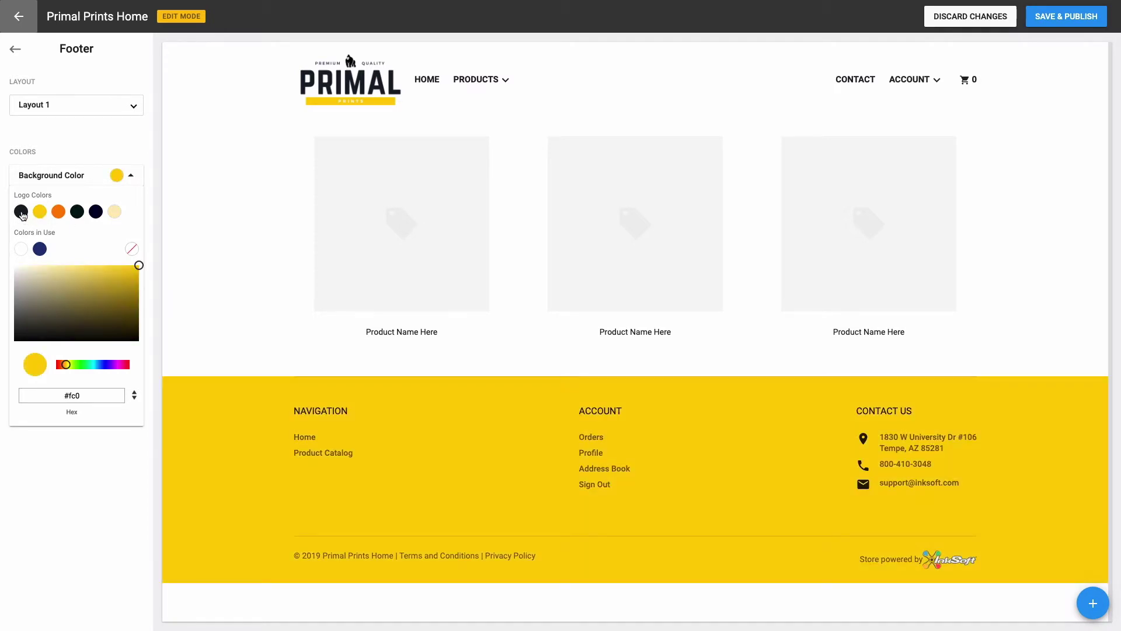
{"action": "left_click", "coordinate": [22, 212]}
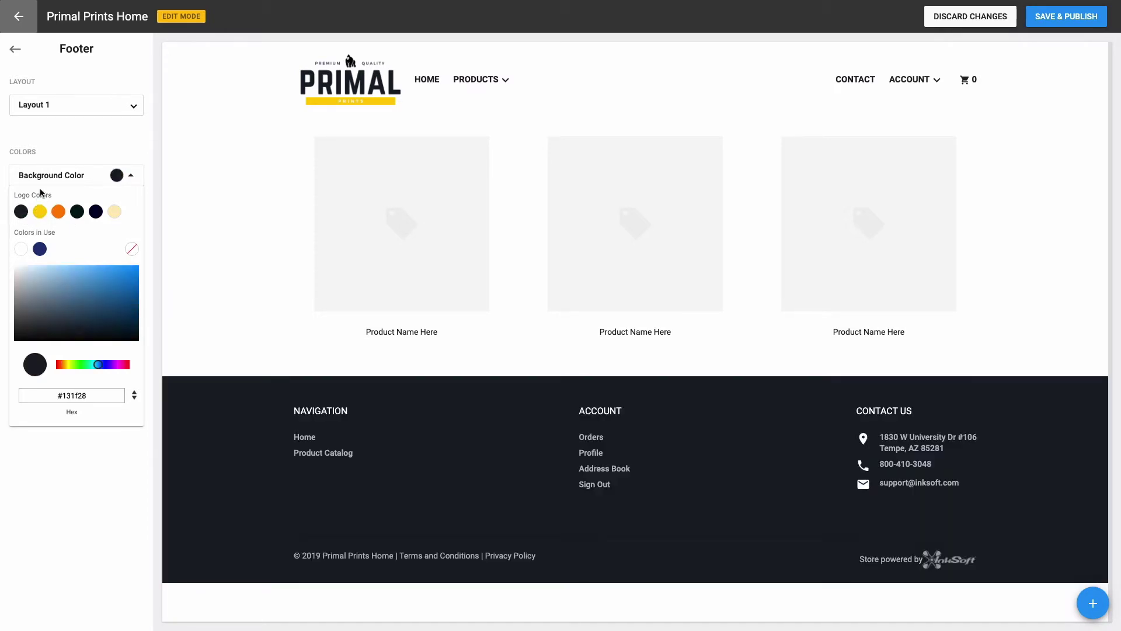
{"action": "left_click", "coordinate": [49, 154]}
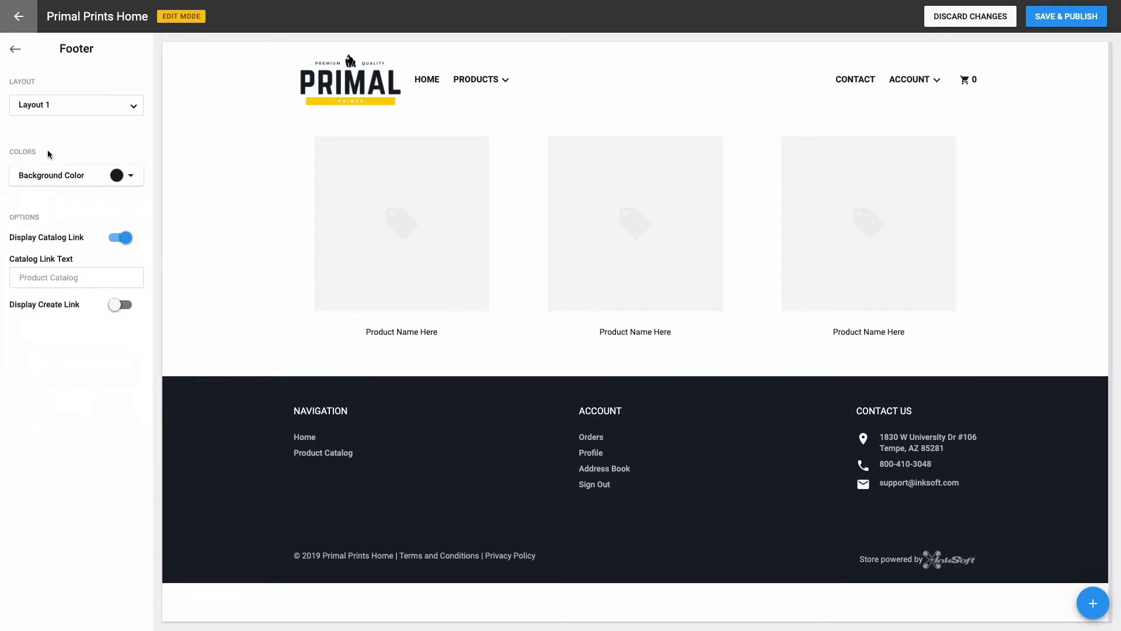
{"action": "mouse_move", "coordinate": [497, 76]}
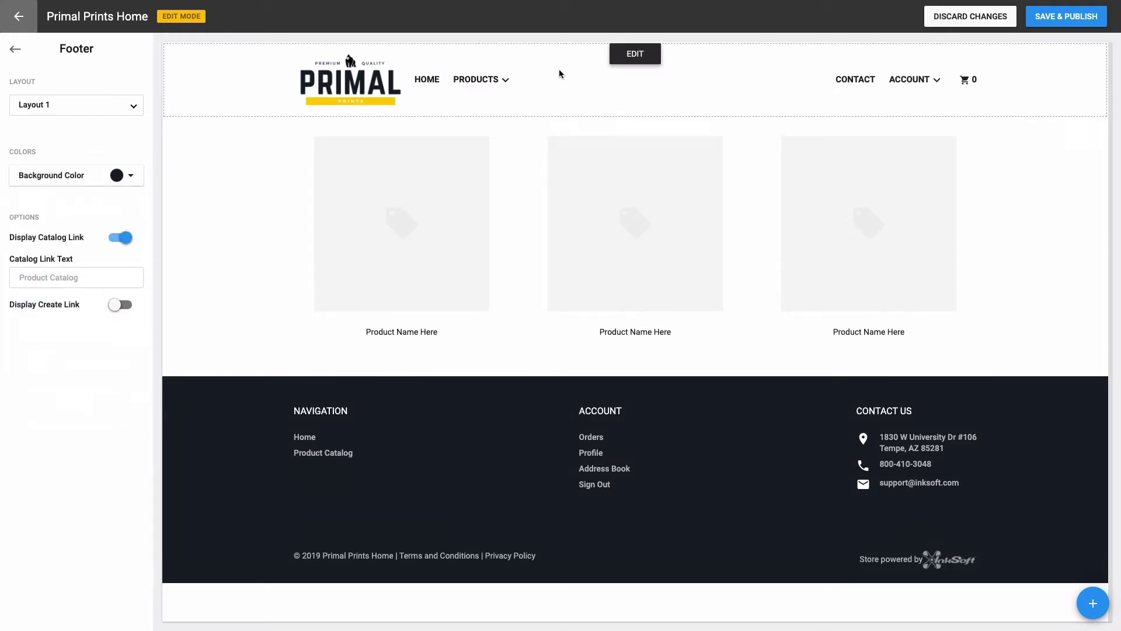
{"action": "left_click", "coordinate": [1043, 24]}
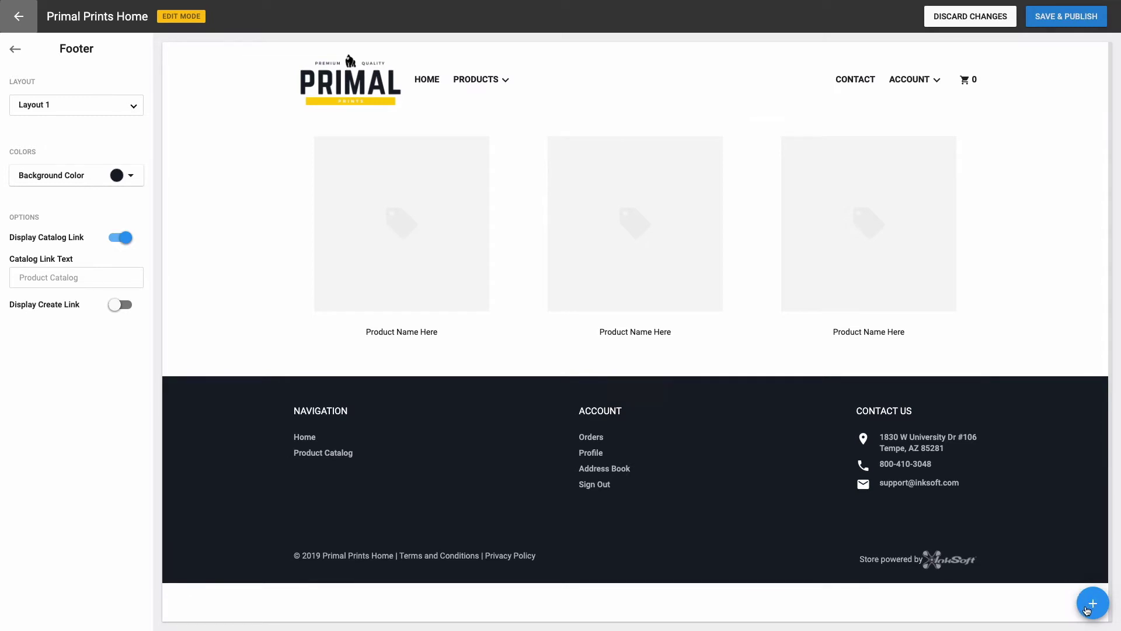
{"action": "left_click", "coordinate": [1088, 609]}
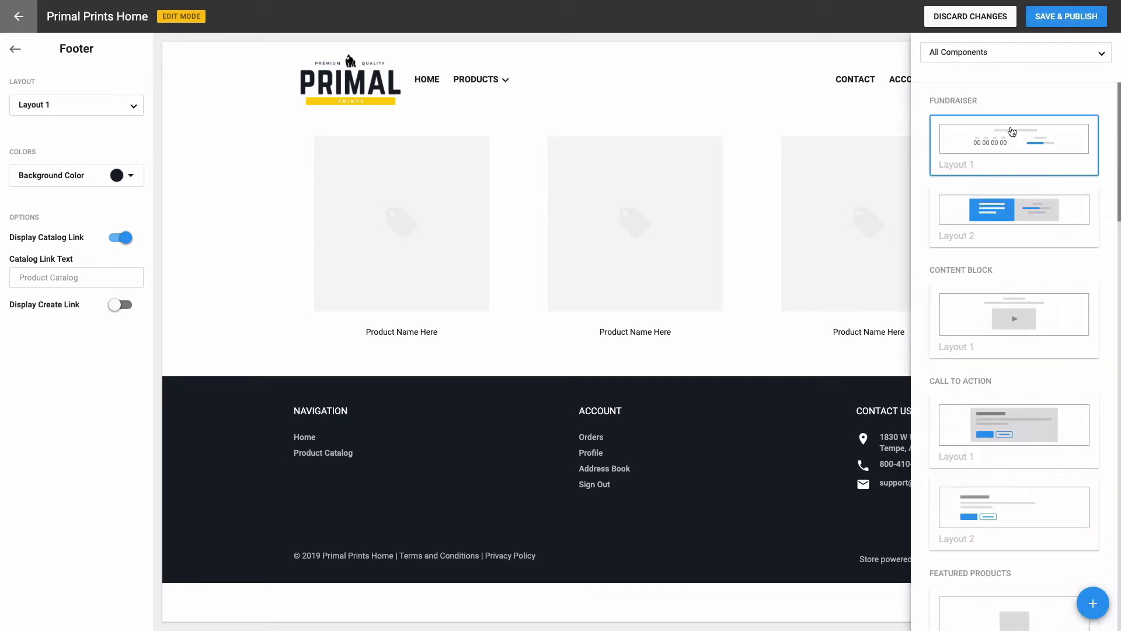
{"action": "left_click", "coordinate": [1005, 60]}
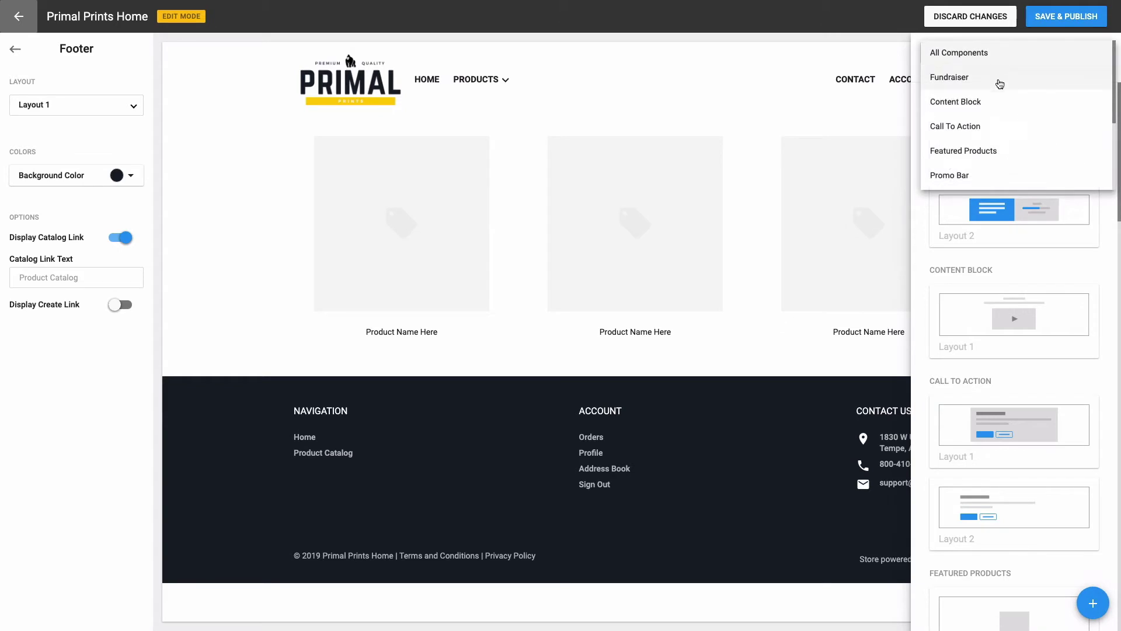
{"action": "scroll", "coordinate": [1004, 118], "scroll_direction": "down", "scroll_amount": 5}
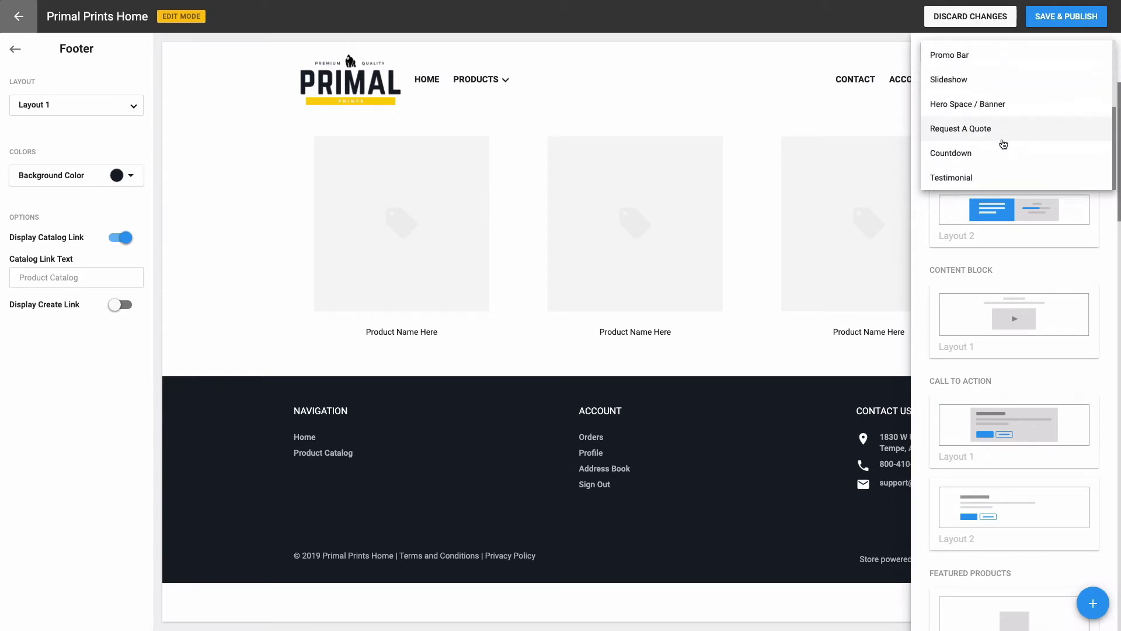
{"action": "left_click", "coordinate": [1046, 259]}
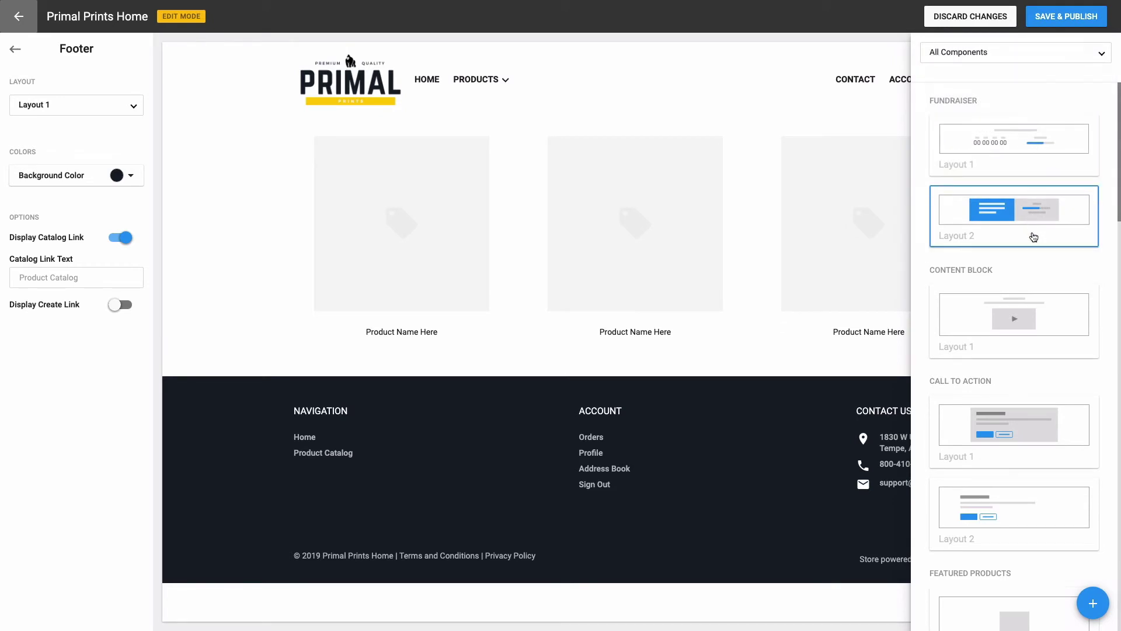
{"action": "scroll", "coordinate": [1029, 236], "scroll_direction": "down", "scroll_amount": 3}
{"action": "scroll", "coordinate": [1030, 236], "scroll_direction": "down", "scroll_amount": 5}
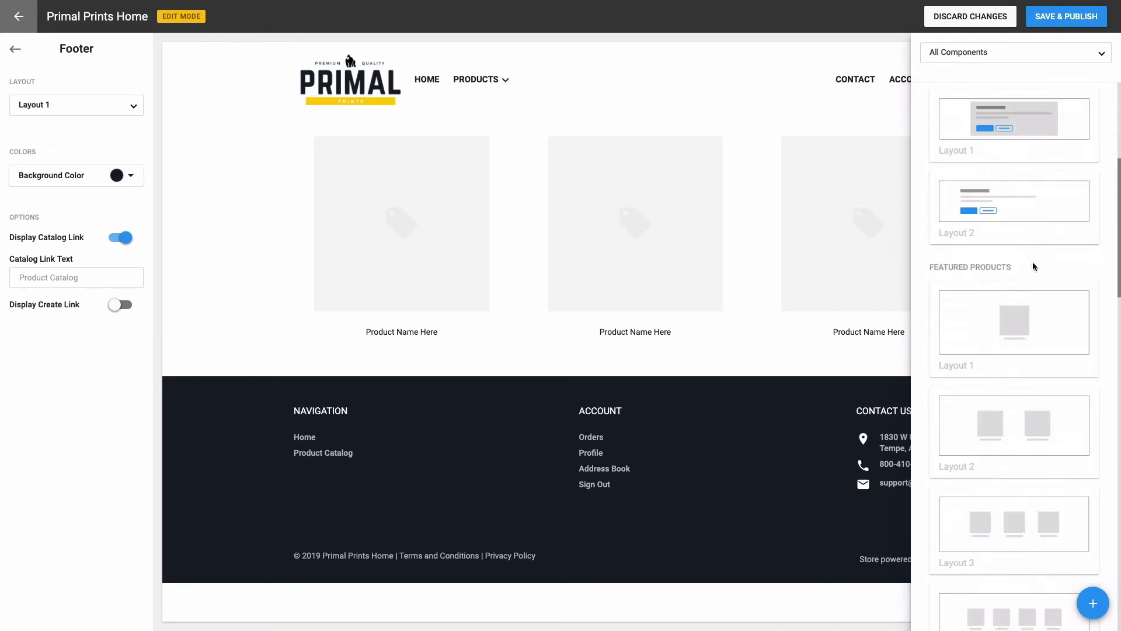
{"action": "scroll", "coordinate": [1031, 286], "scroll_direction": "down", "scroll_amount": 4}
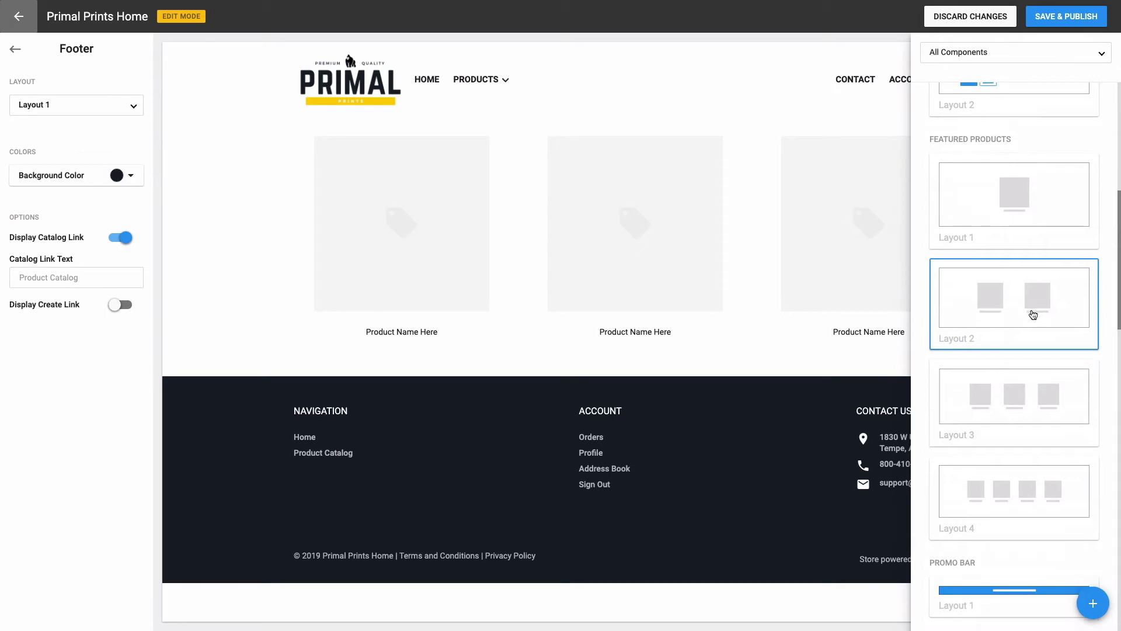
{"action": "scroll", "coordinate": [1030, 351], "scroll_direction": "down", "scroll_amount": 2}
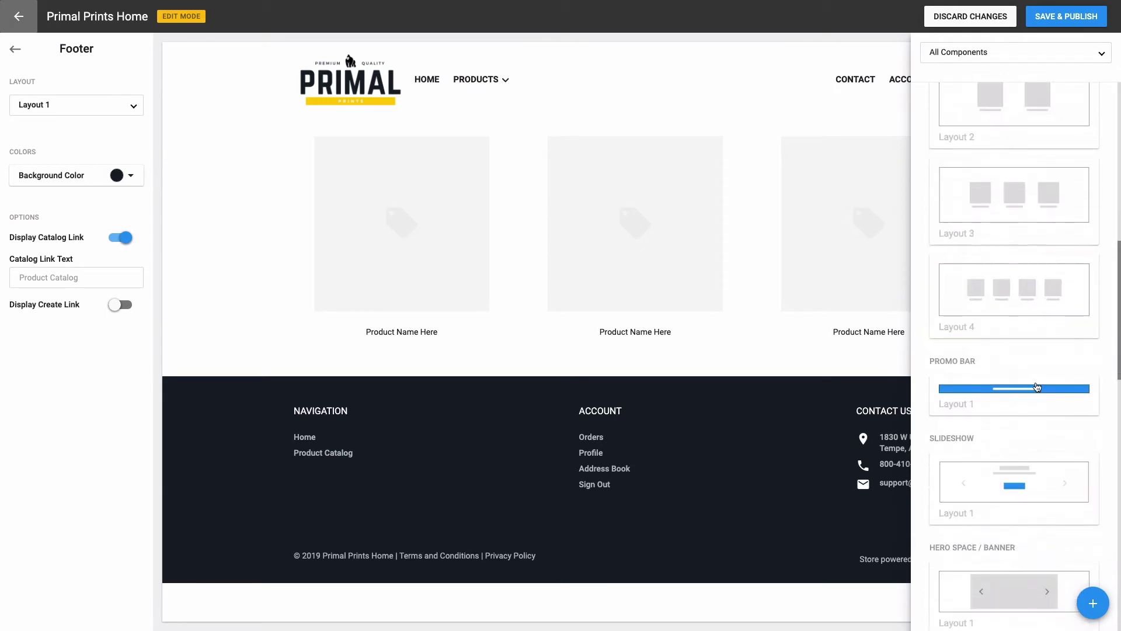
{"action": "scroll", "coordinate": [999, 239], "scroll_direction": "up", "scroll_amount": 9}
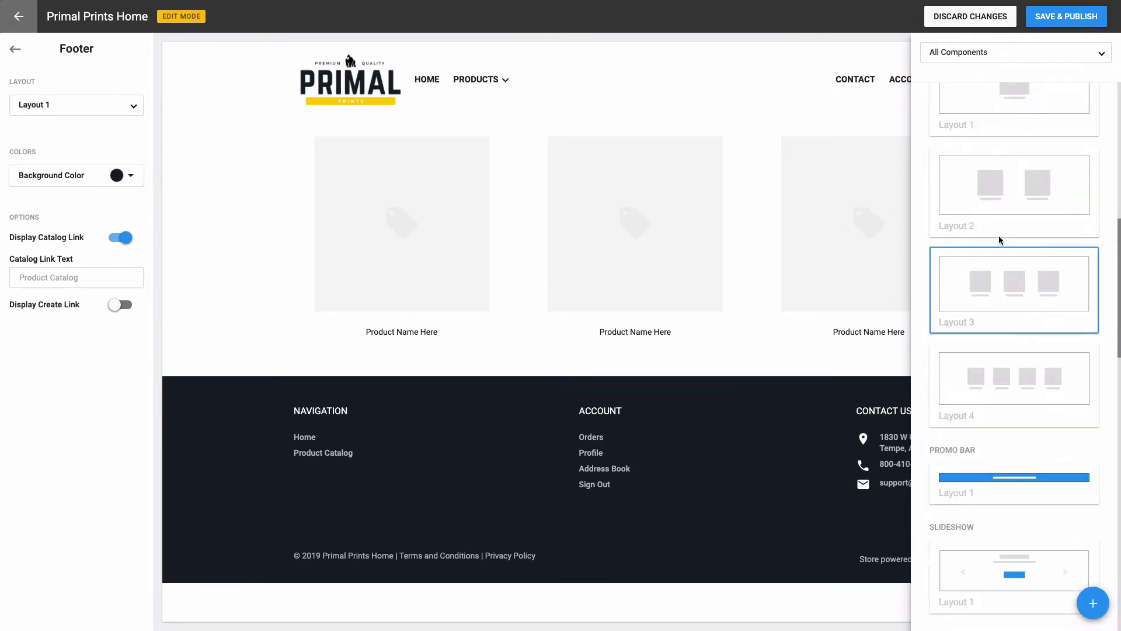
{"action": "scroll", "coordinate": [999, 237], "scroll_direction": "up", "scroll_amount": 5}
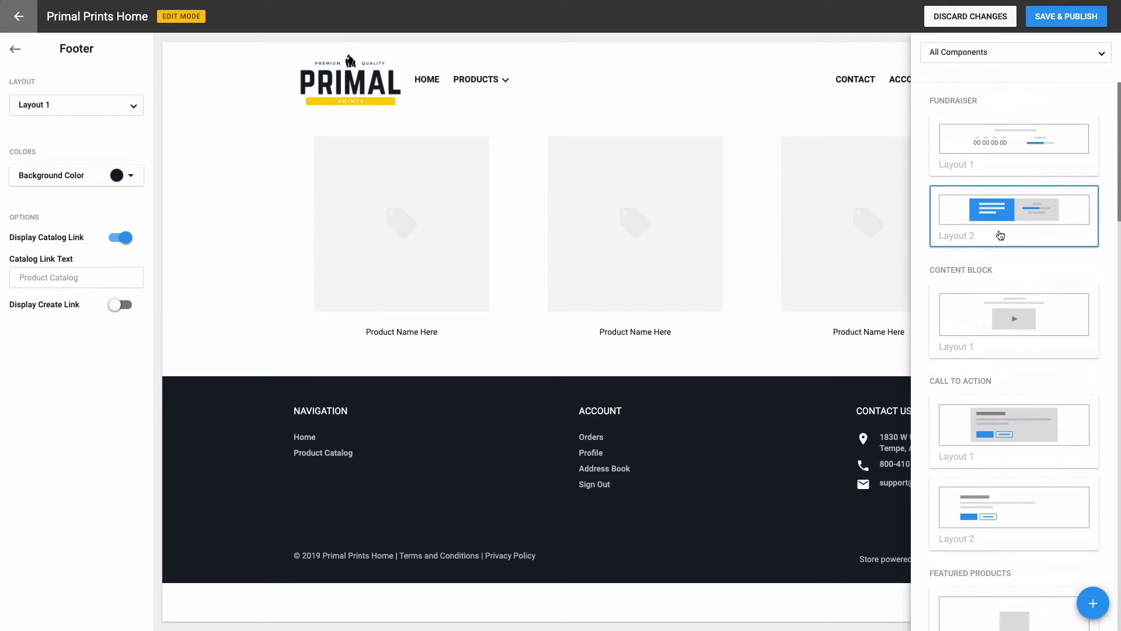
Step: Add a Layout 1 content block reading 'Welcome to Primal Prints' in bold at size 60
{"action": "left_click", "coordinate": [1008, 319]}
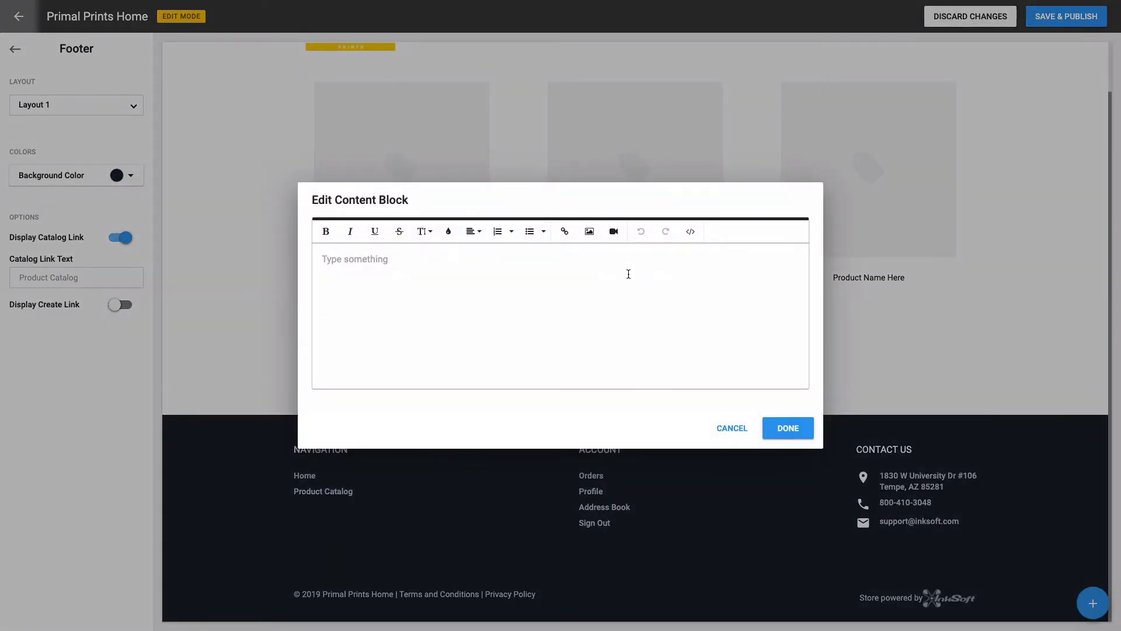
{"action": "type", "text": "Welcome to Primal Prints"}
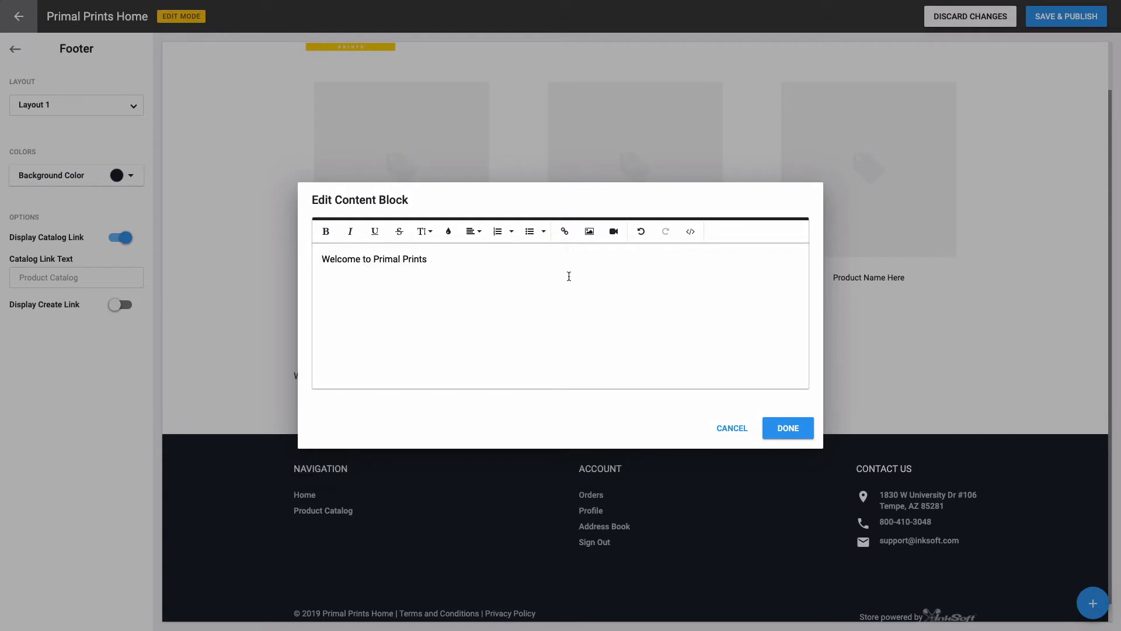
{"action": "left_click_drag", "start_coordinate": [454, 258], "coordinate": [322, 258]}
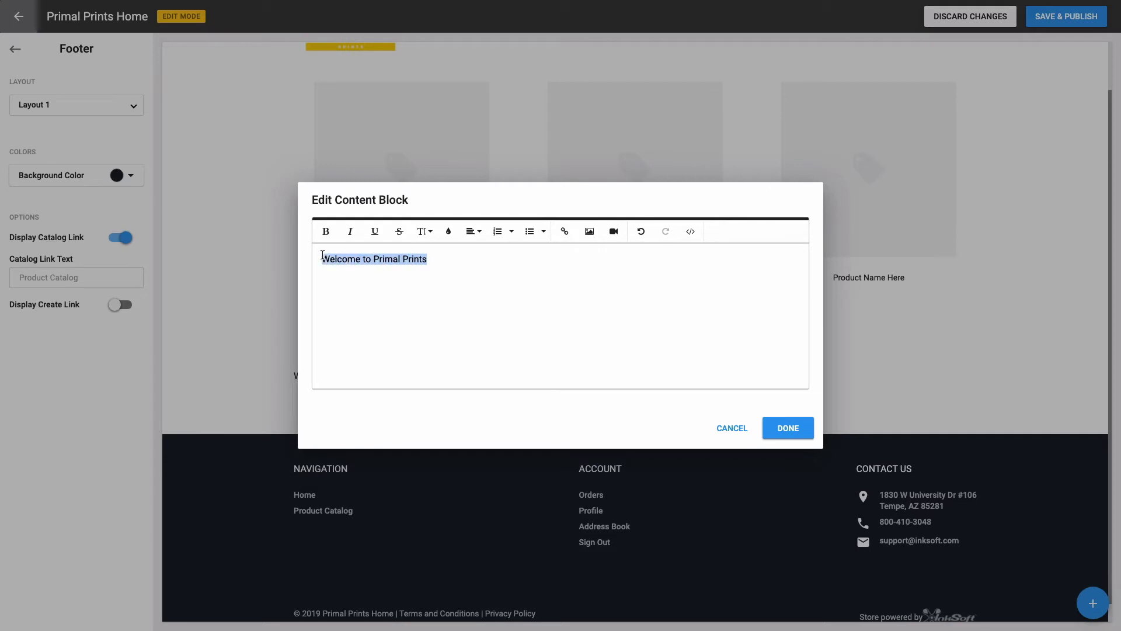
{"action": "left_click", "coordinate": [422, 231]}
{"action": "scroll", "coordinate": [429, 316], "scroll_direction": "down", "scroll_amount": 2}
{"action": "left_click", "coordinate": [432, 358]}
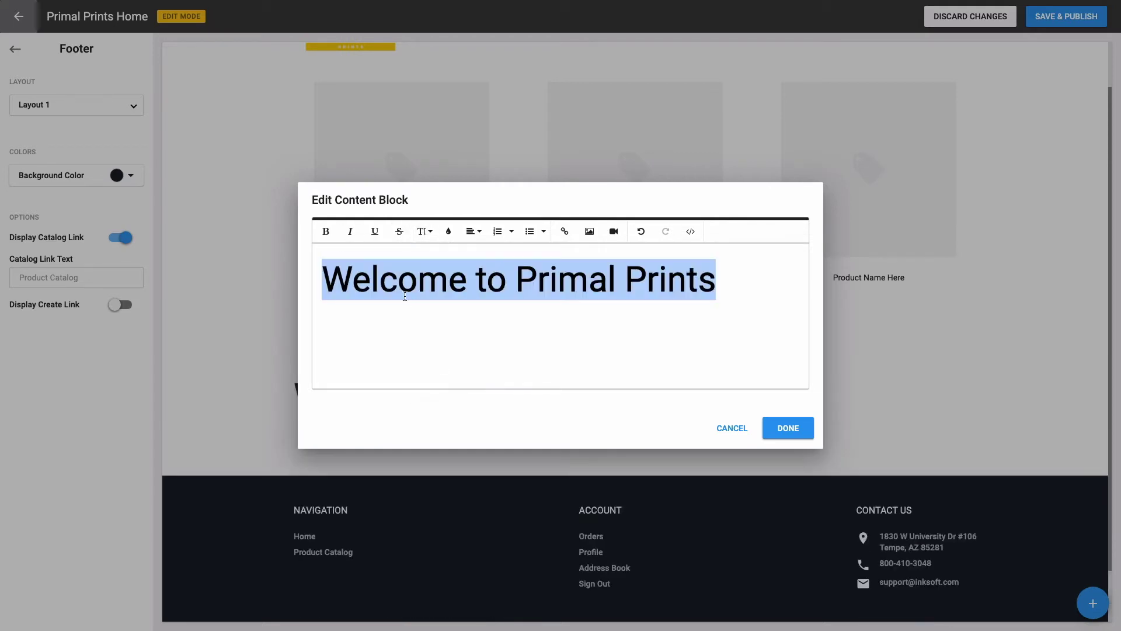
{"action": "left_click", "coordinate": [326, 231]}
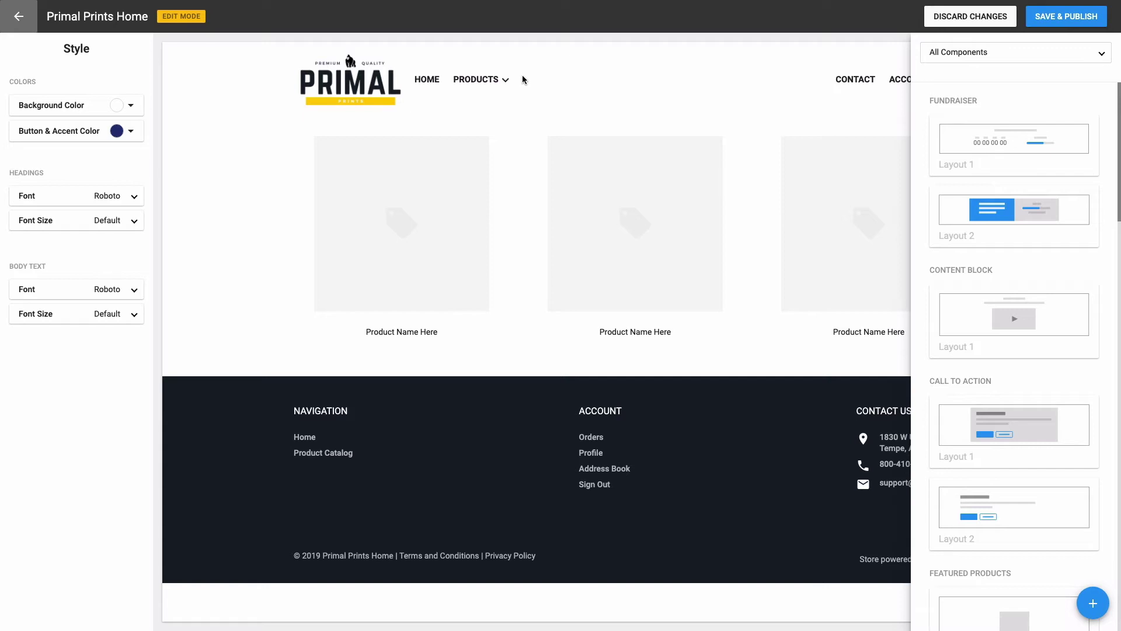
Step: Filter components to Hero Space / Banner and add the Layout 2 banner above the footer
{"action": "left_click", "coordinate": [960, 62]}
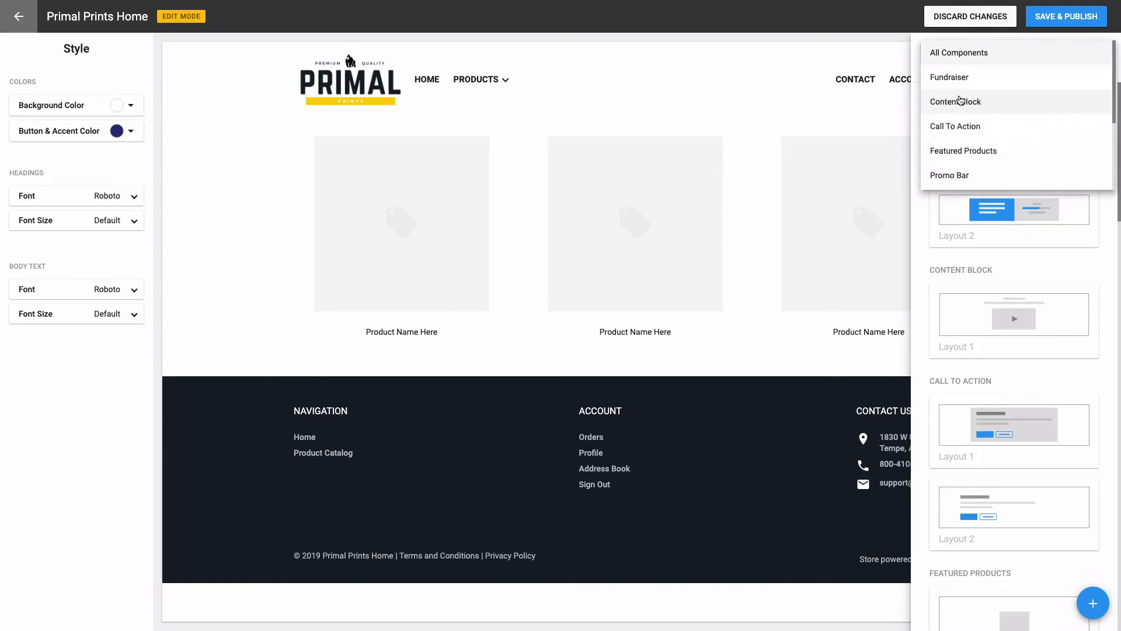
{"action": "scroll", "coordinate": [960, 109], "scroll_direction": "down", "scroll_amount": 5}
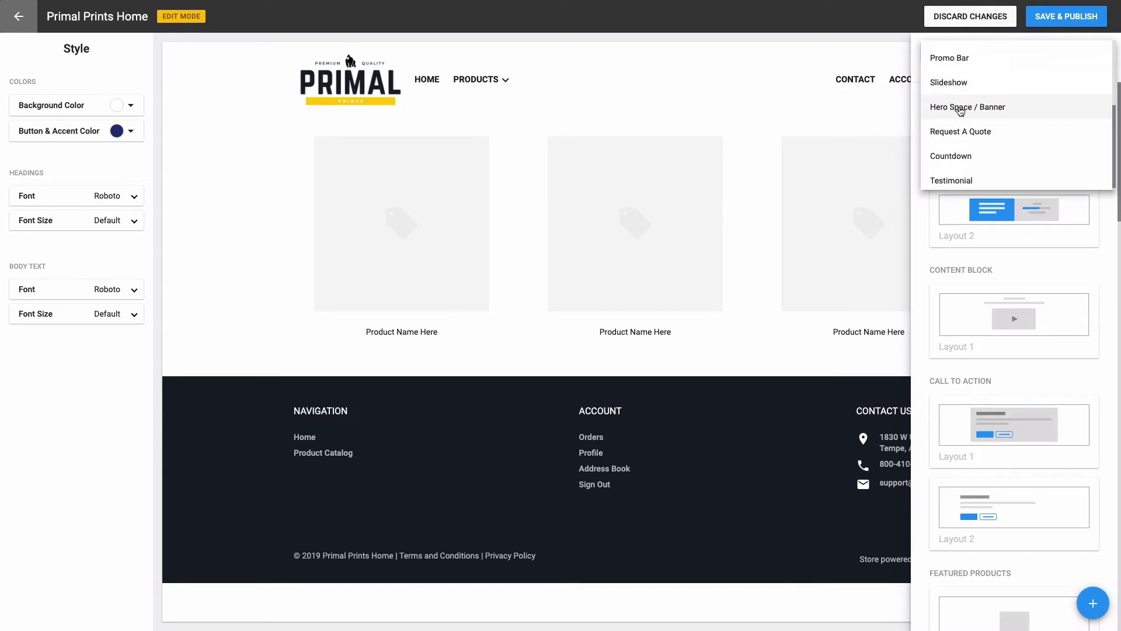
{"action": "left_click", "coordinate": [960, 109]}
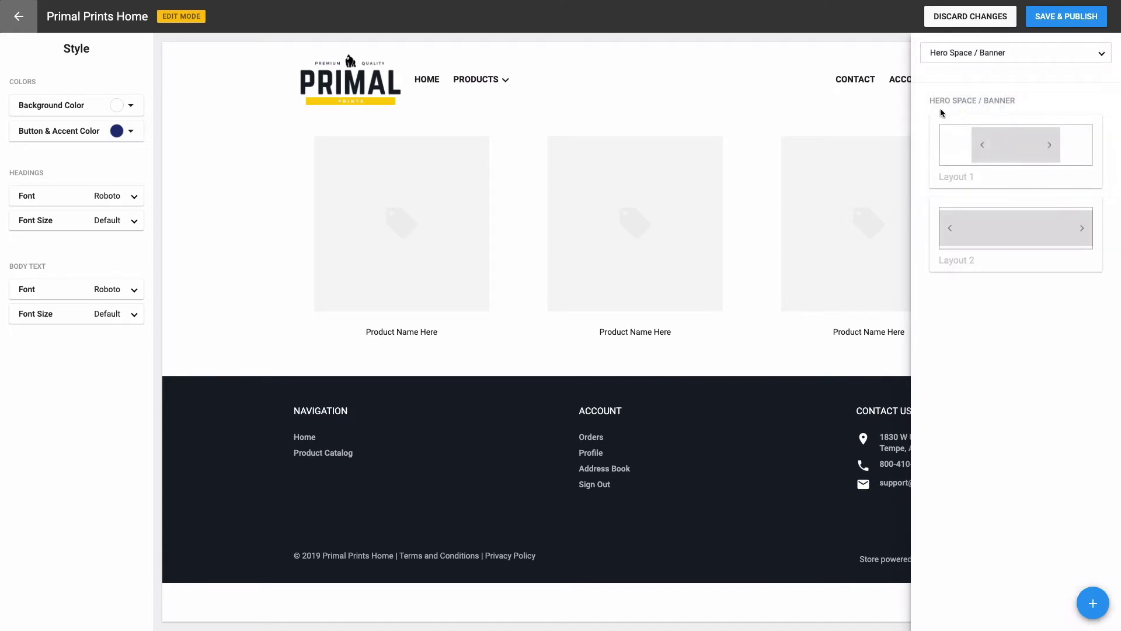
{"action": "left_click", "coordinate": [987, 235]}
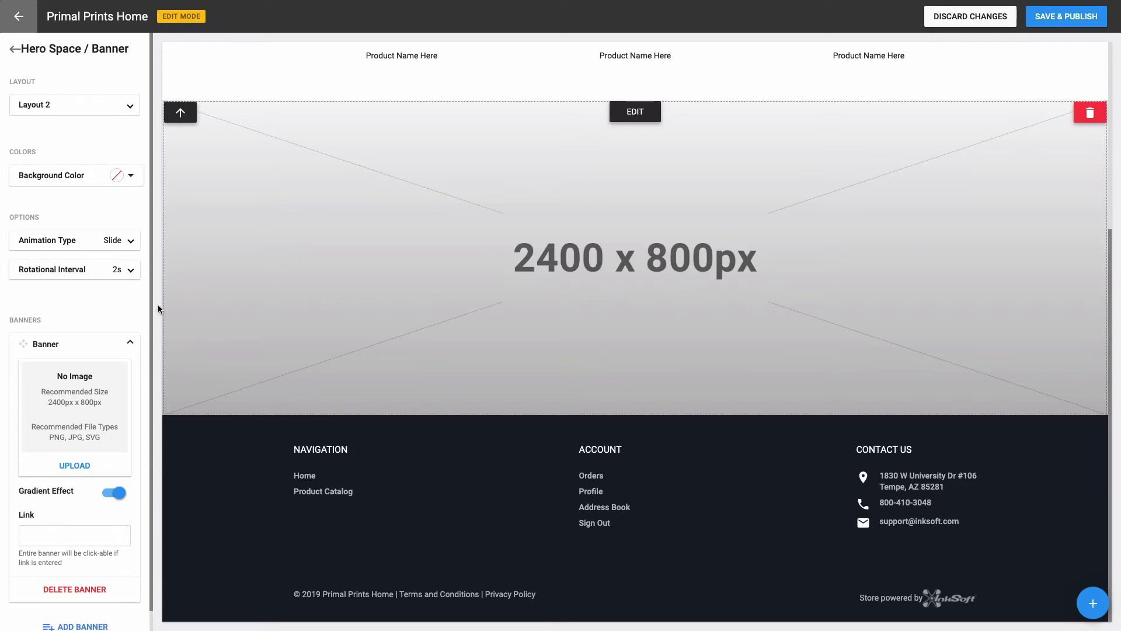
Step: Upload banner1.png from the PrimalPrints folder as the hero banner image
{"action": "left_click", "coordinate": [79, 466]}
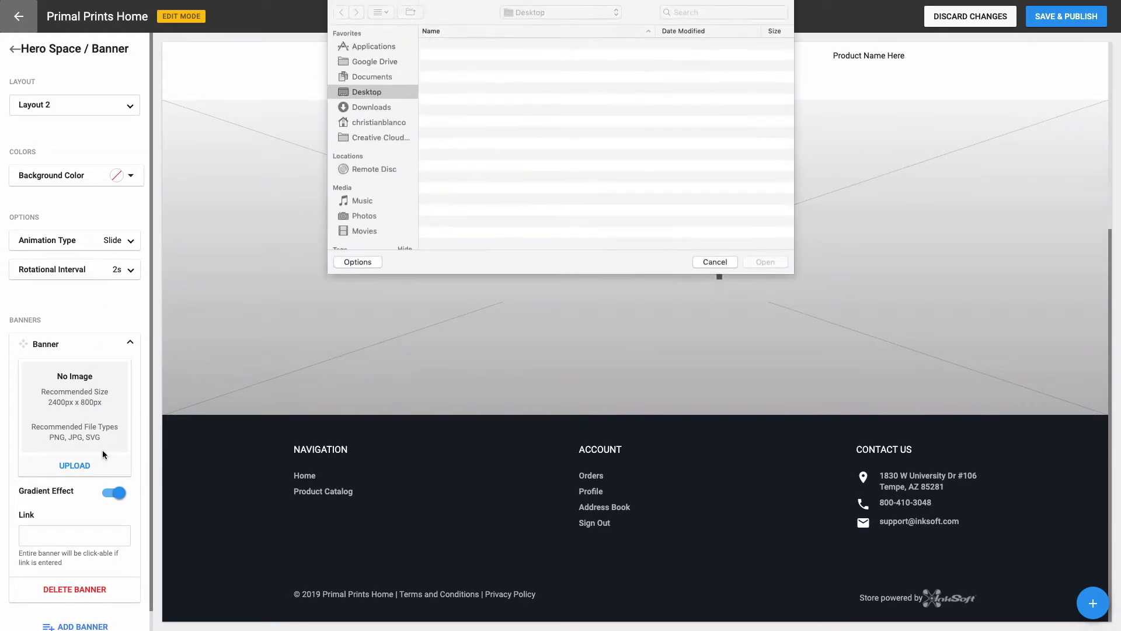
{"action": "double_click", "coordinate": [456, 56]}
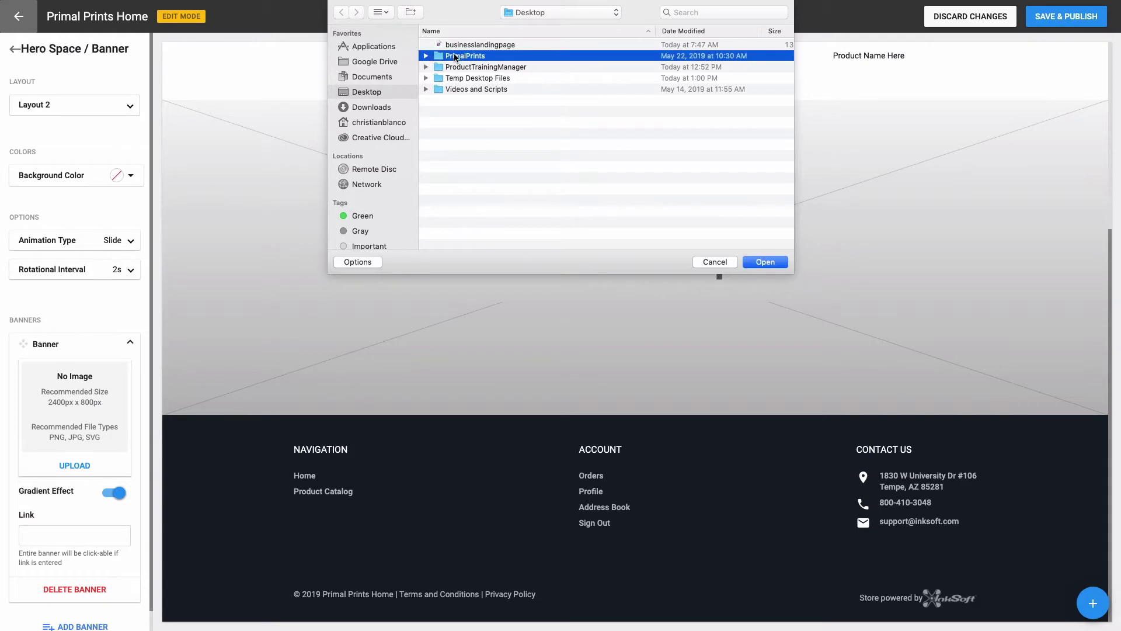
{"action": "left_click", "coordinate": [456, 46]}
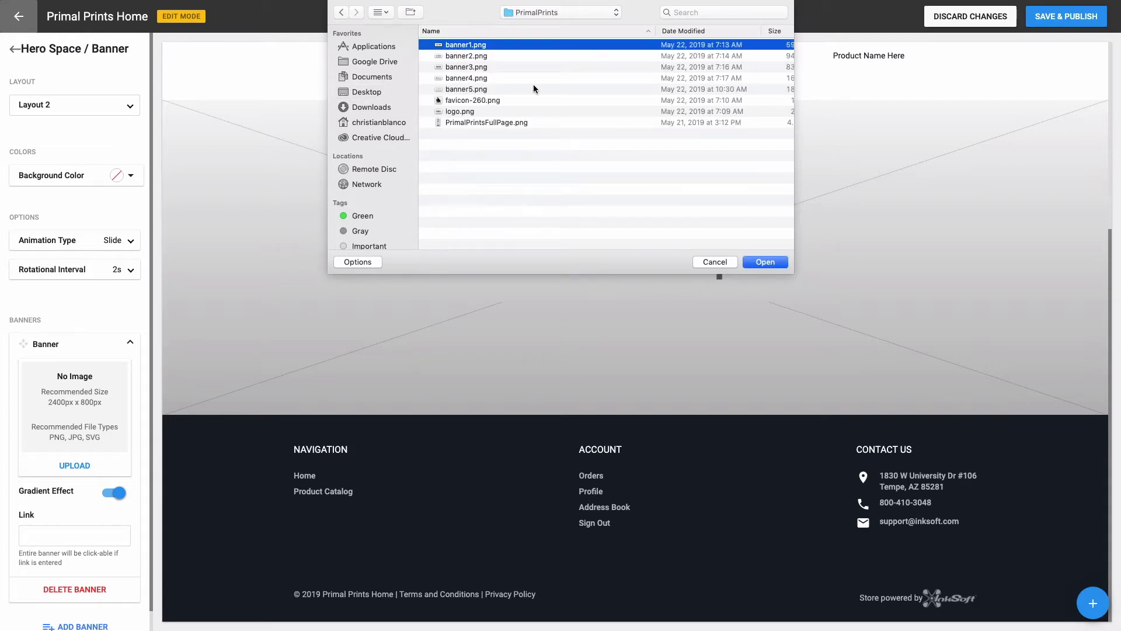
{"action": "left_click", "coordinate": [750, 262]}
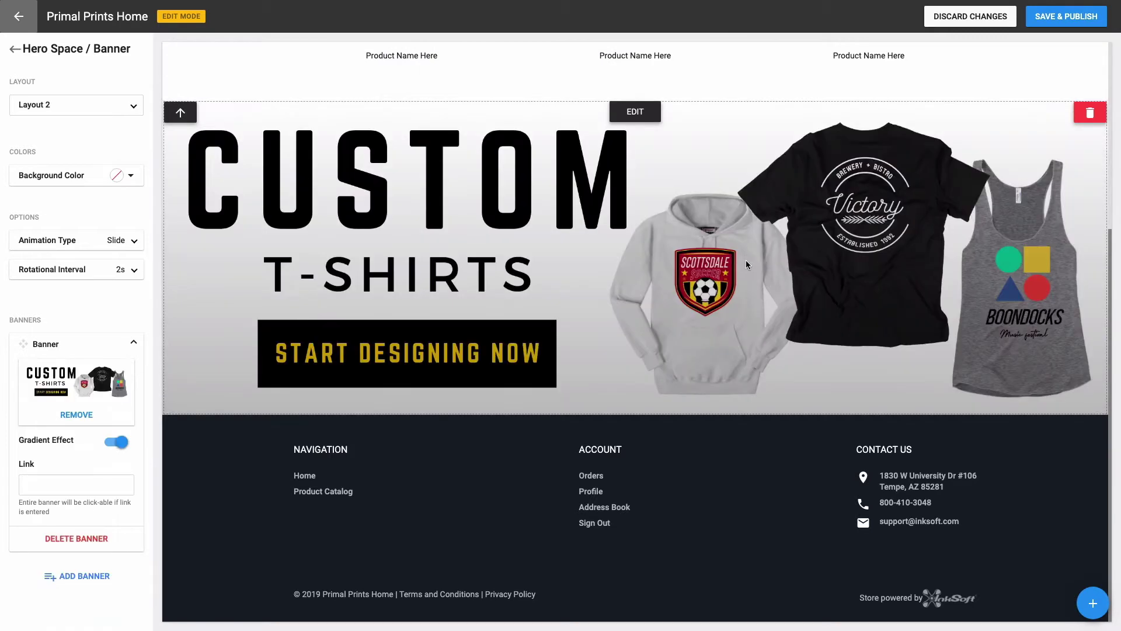
Step: Switch off the hero banner's Gradient Effect and leave its Link field empty
{"action": "left_click", "coordinate": [126, 442]}
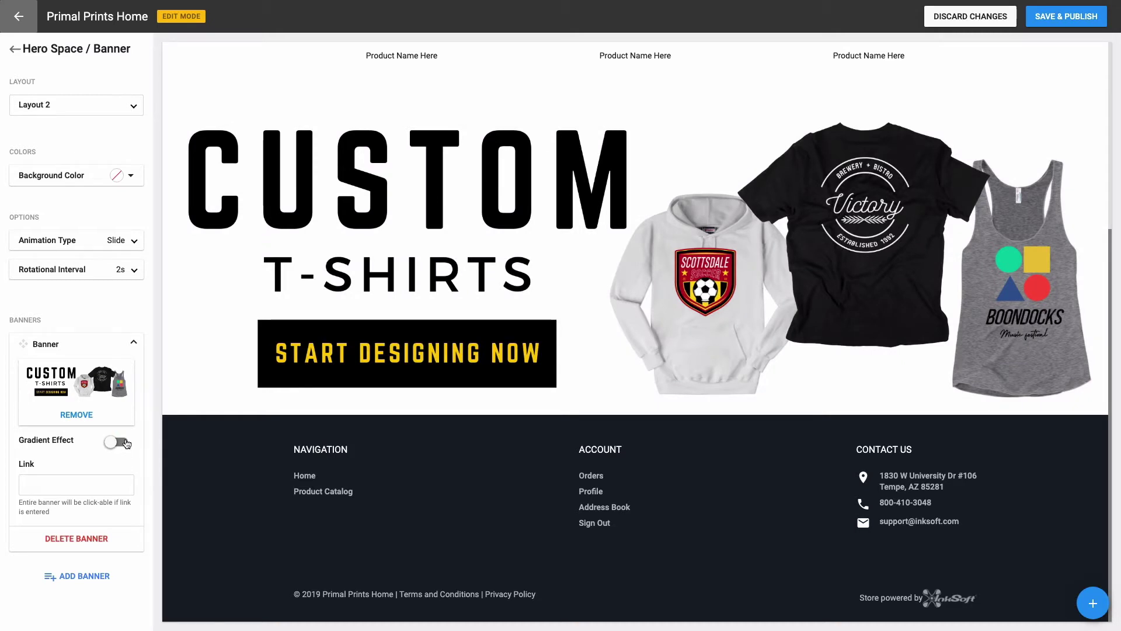
{"action": "left_click", "coordinate": [91, 482]}
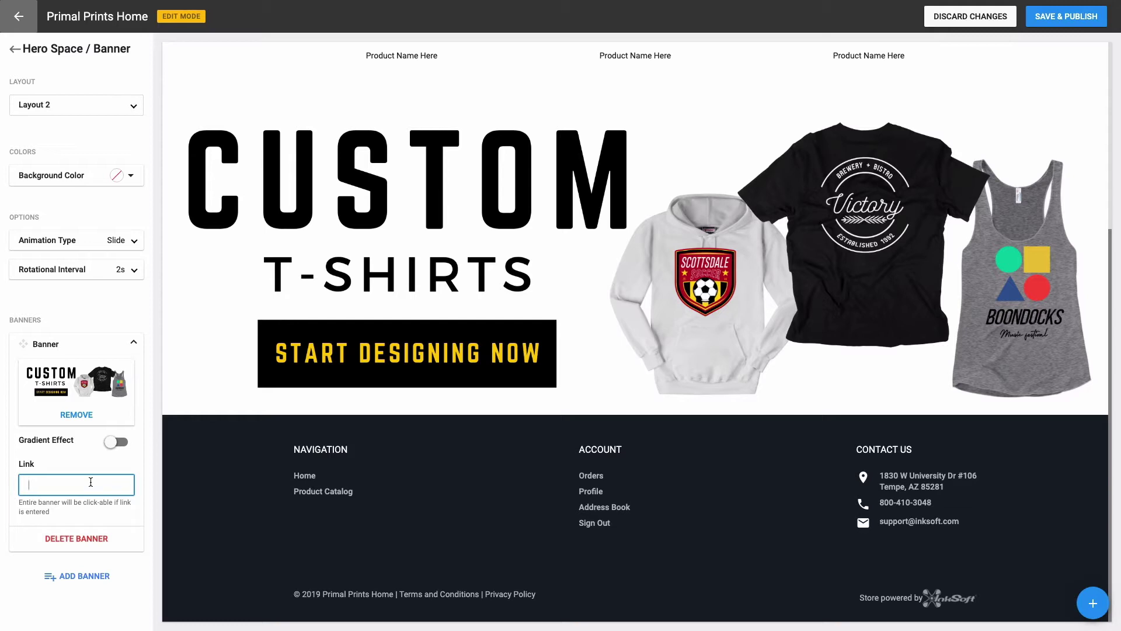
{"action": "left_click", "coordinate": [128, 513]}
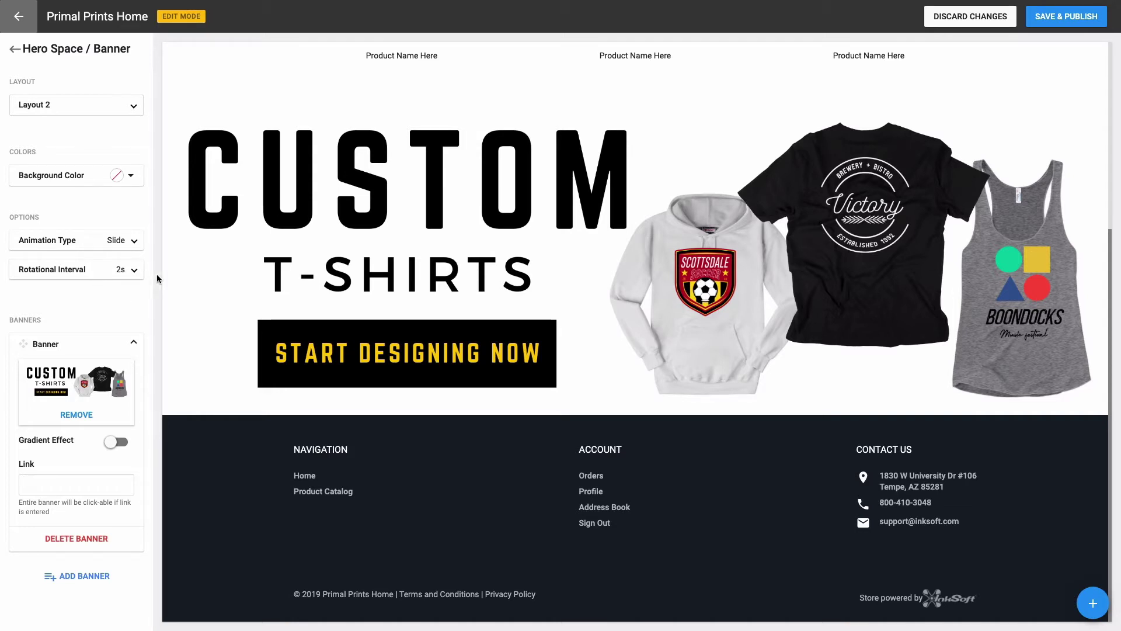
{"action": "mouse_move", "coordinate": [316, 121]}
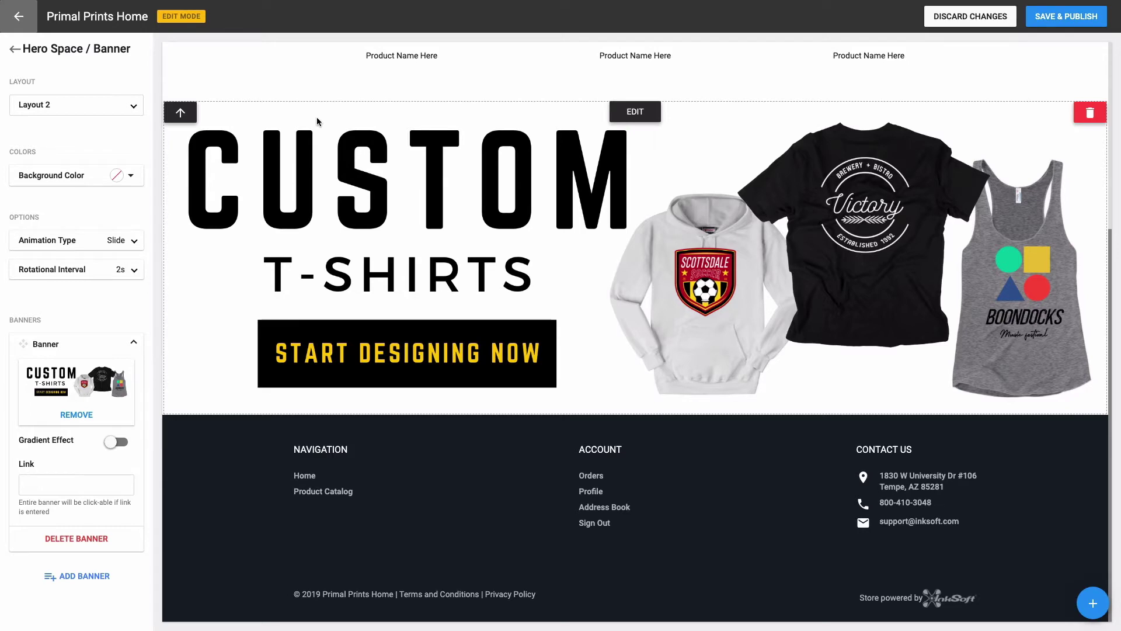
Step: Move the CUSTOM T-SHIRTS banner directly under the header and bring up the hero banner layouts
{"action": "scroll", "coordinate": [509, 247], "scroll_direction": "up", "scroll_amount": 5}
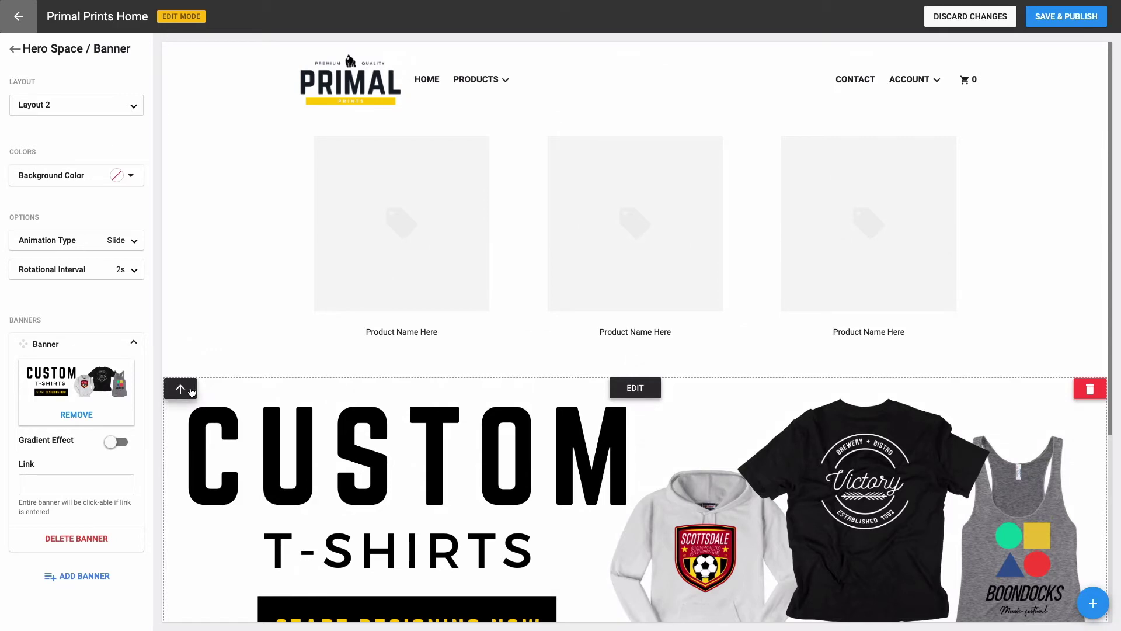
{"action": "left_click", "coordinate": [190, 391]}
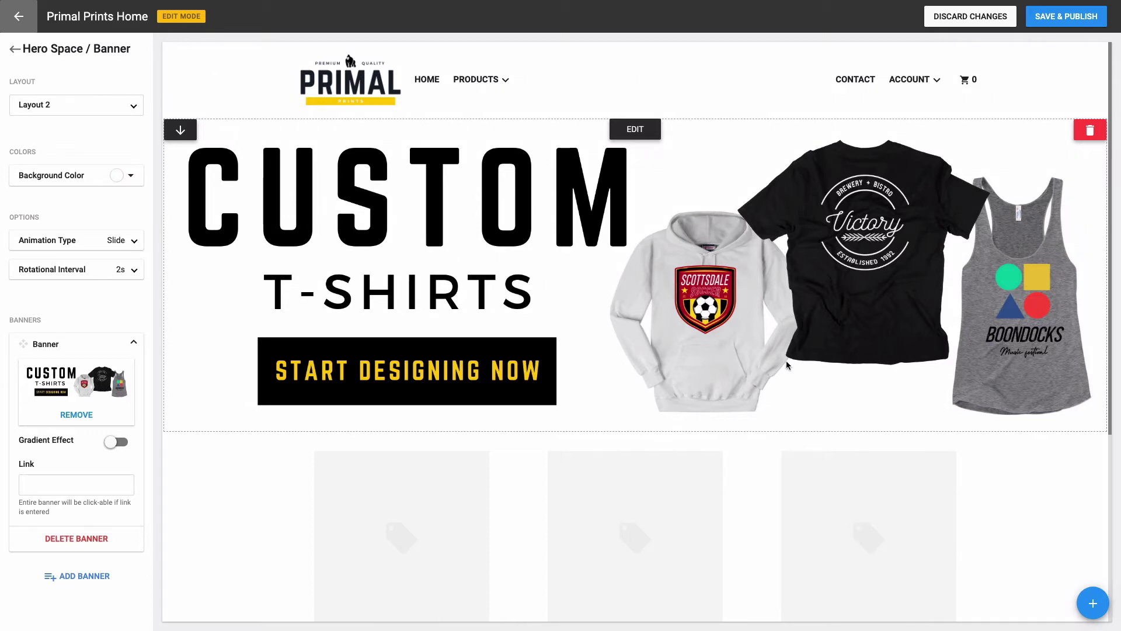
{"action": "left_click", "coordinate": [1090, 603]}
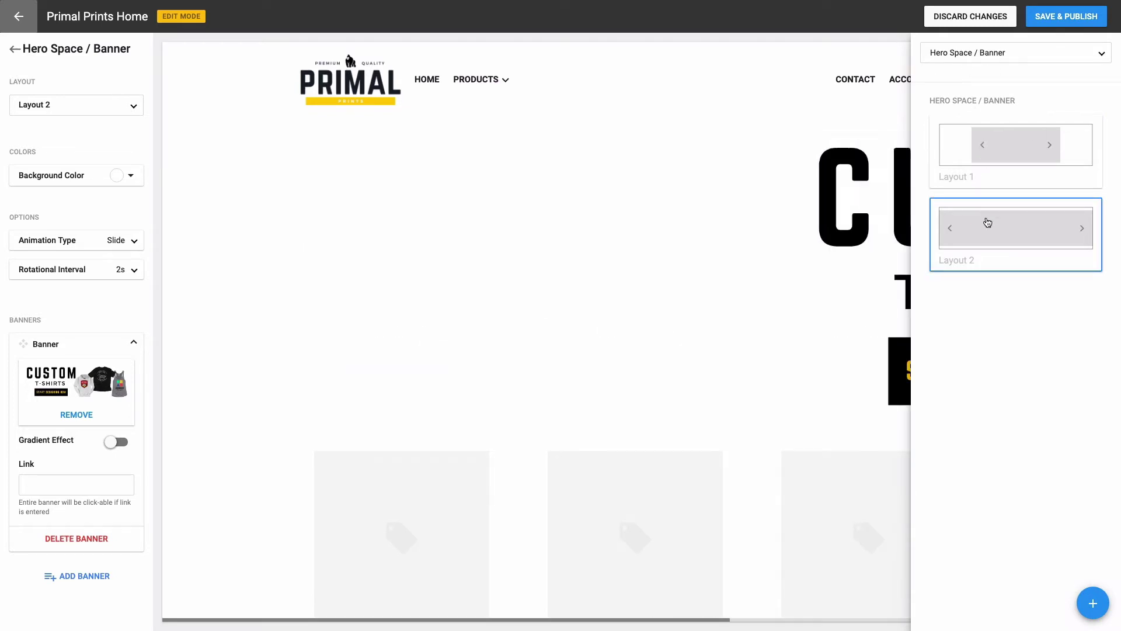
Step: Add a second Layout 2 banner showing banner2.png with Gradient Effect off
{"action": "left_click", "coordinate": [984, 221]}
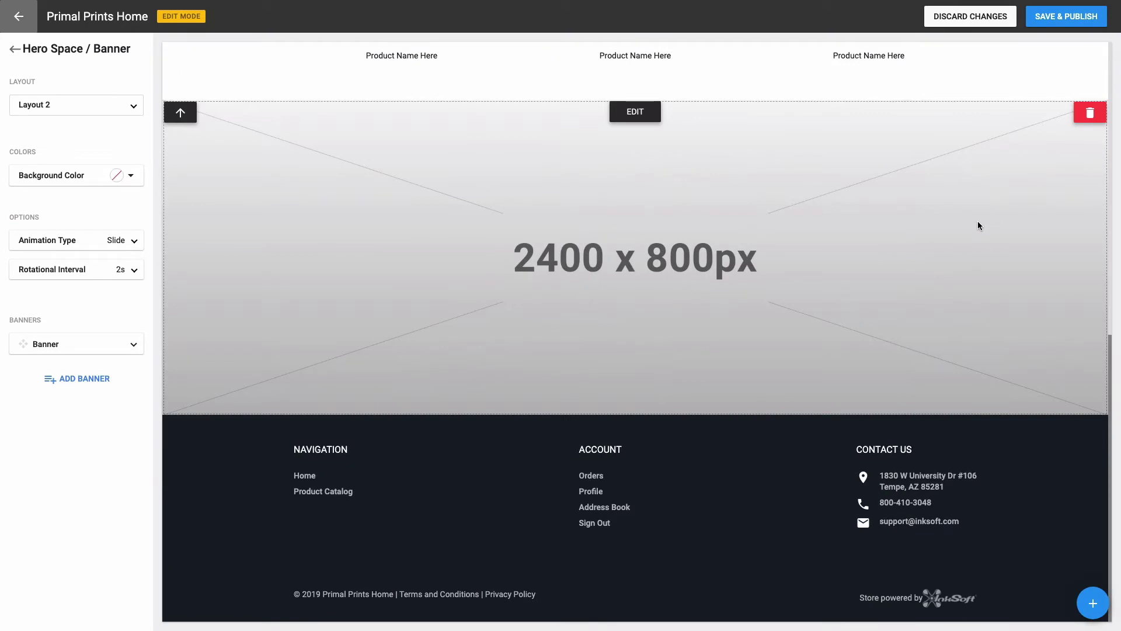
{"action": "left_click", "coordinate": [82, 344]}
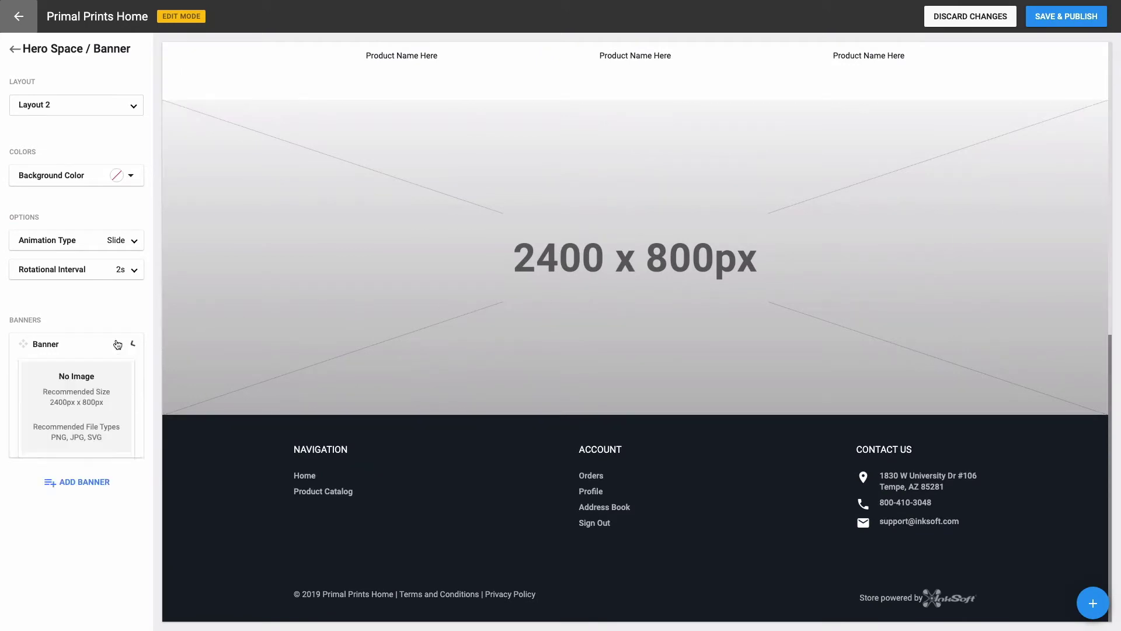
{"action": "left_click", "coordinate": [75, 465]}
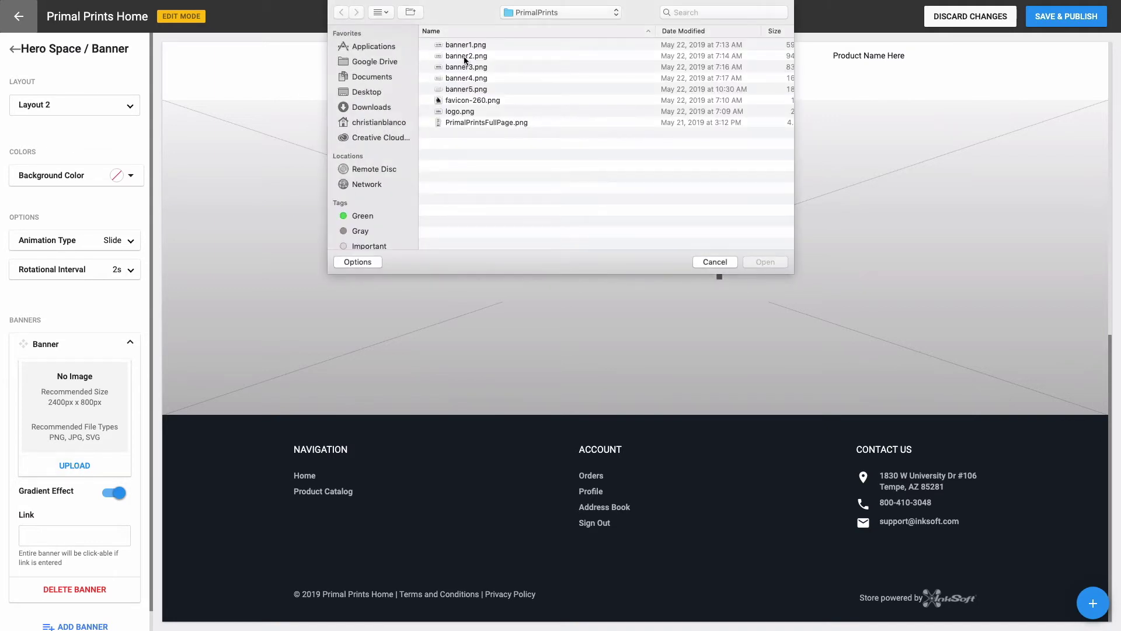
{"action": "left_click", "coordinate": [465, 56]}
{"action": "left_click", "coordinate": [752, 262]}
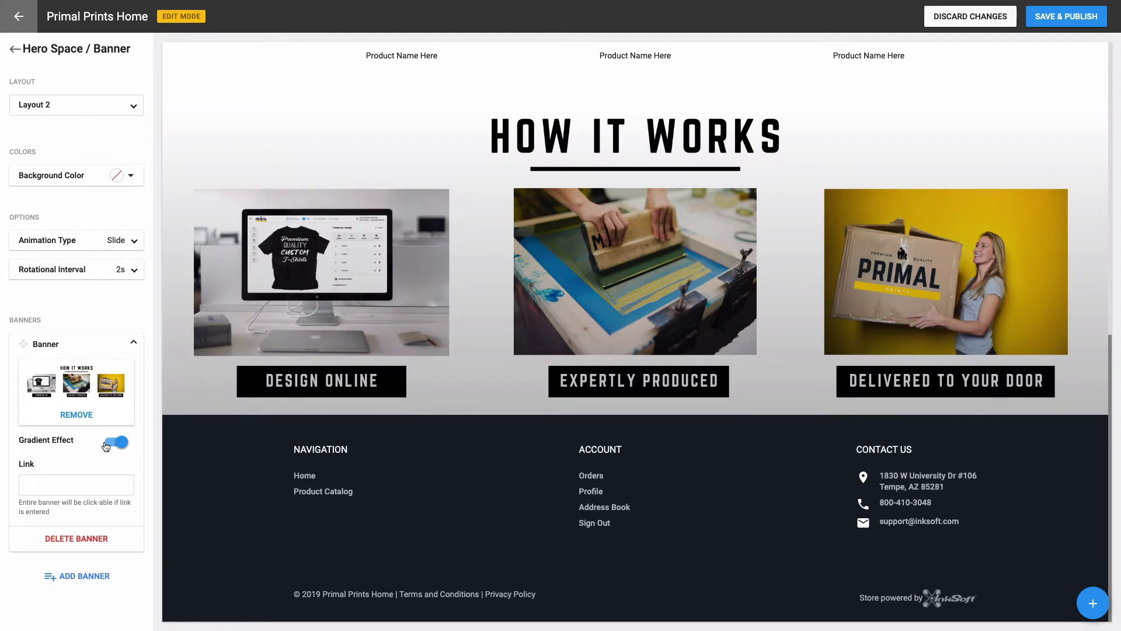
{"action": "left_click", "coordinate": [116, 442]}
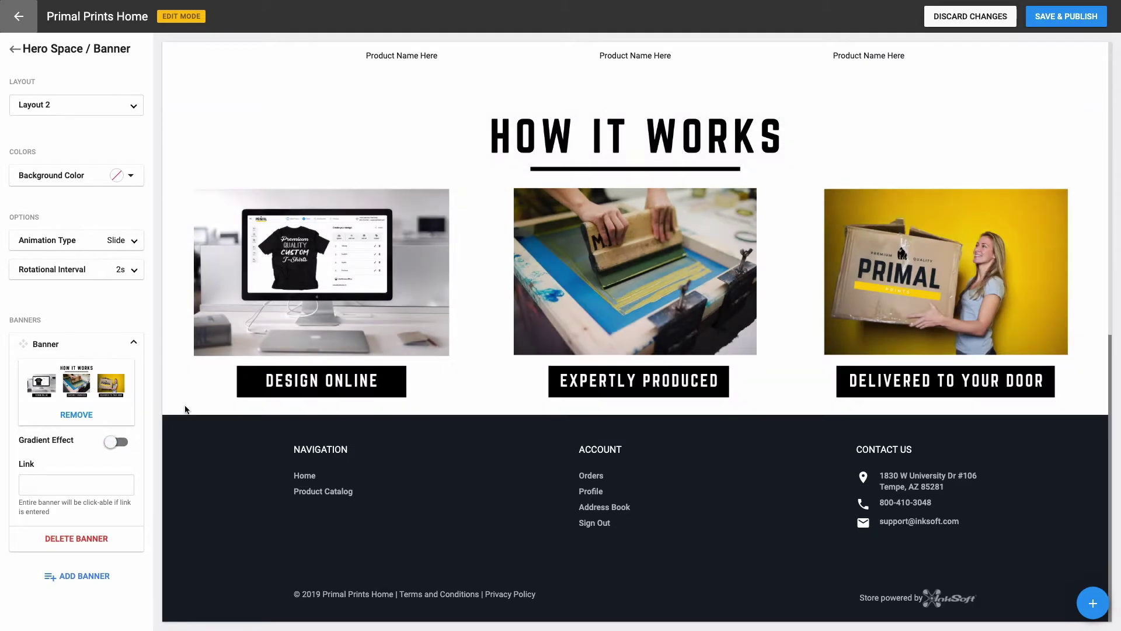
{"action": "mouse_move", "coordinate": [264, 345]}
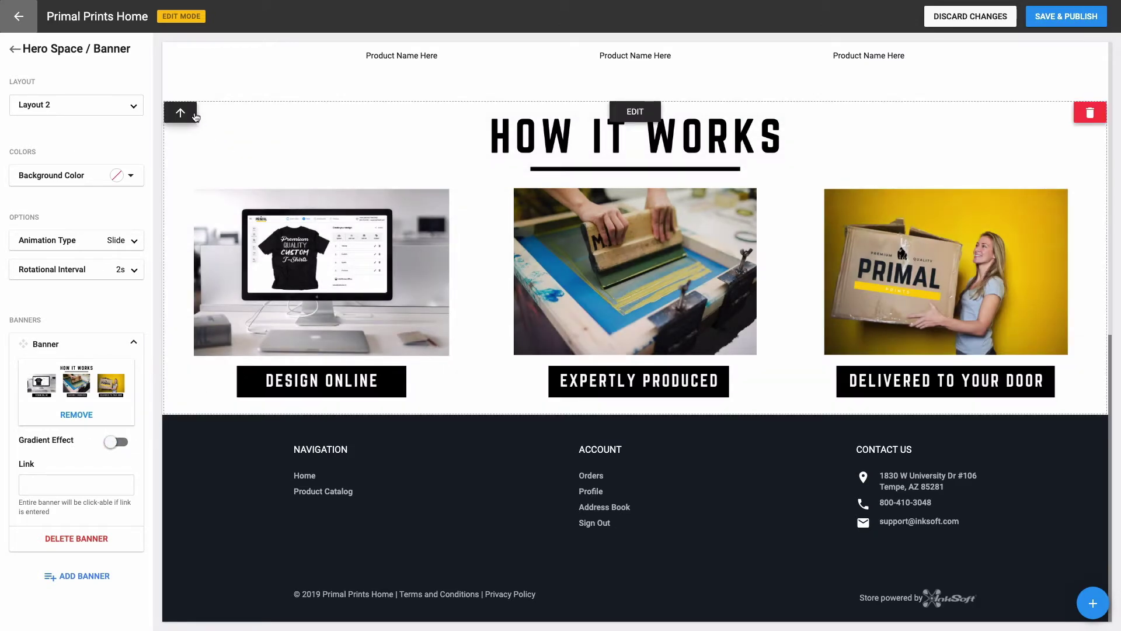
Step: Move the How It Works banner up to sit directly below the Custom T-Shirts hero
{"action": "left_click", "coordinate": [180, 113]}
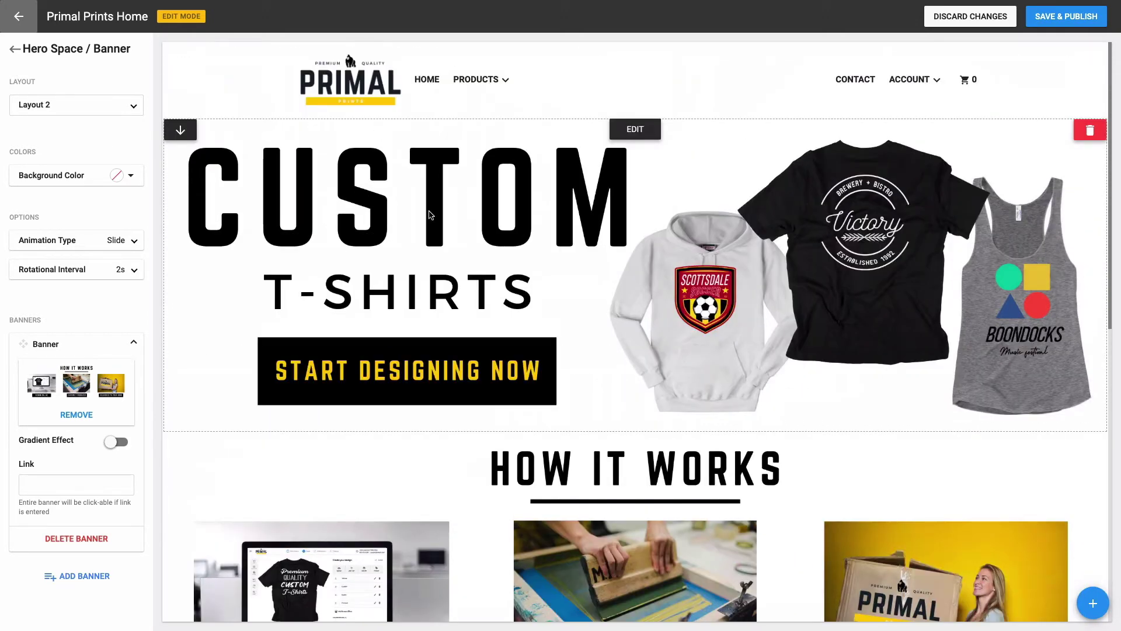
{"action": "scroll", "coordinate": [595, 341], "scroll_direction": "down", "scroll_amount": 5}
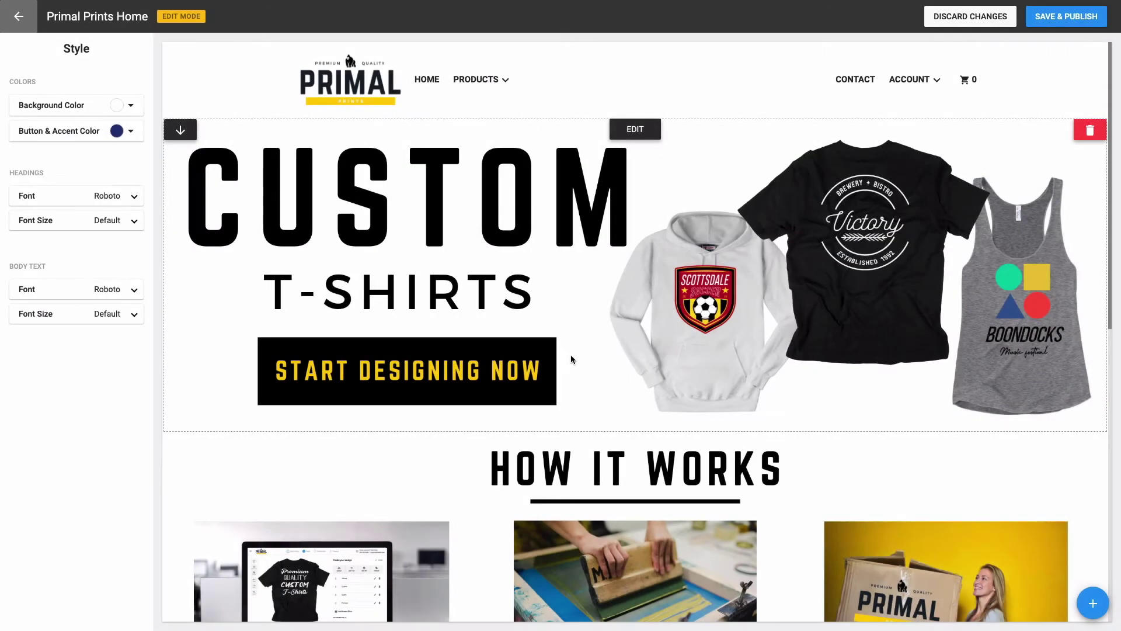
{"action": "left_click", "coordinate": [1092, 603]}
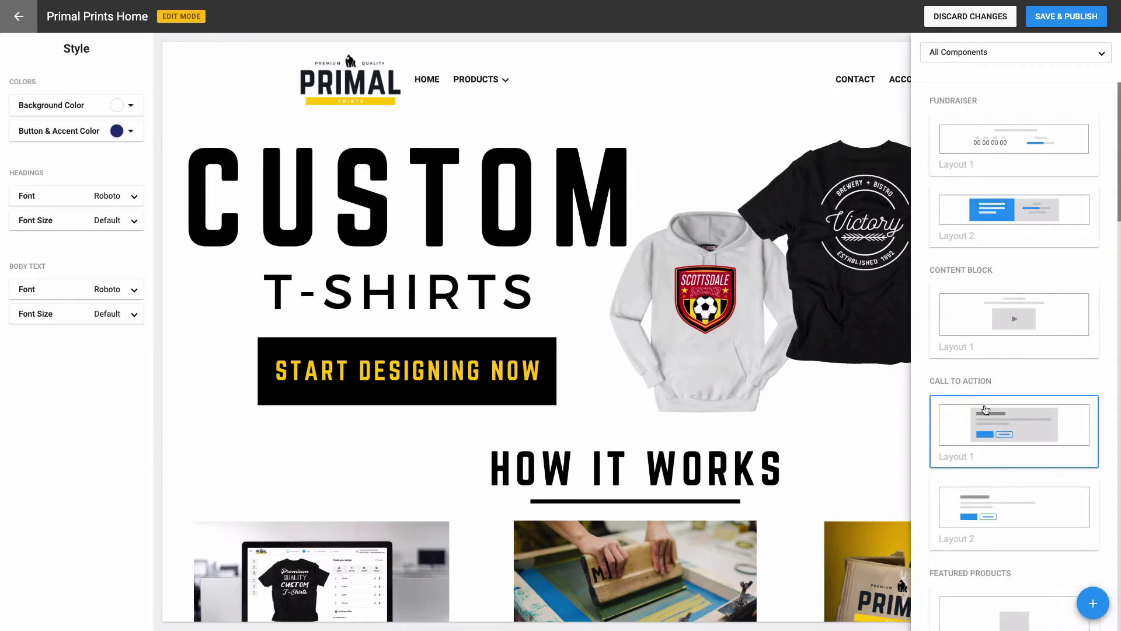
Step: Add a Layout 2 call to action reading 'Find your product & start designing now', centred
{"action": "left_click", "coordinate": [1016, 507]}
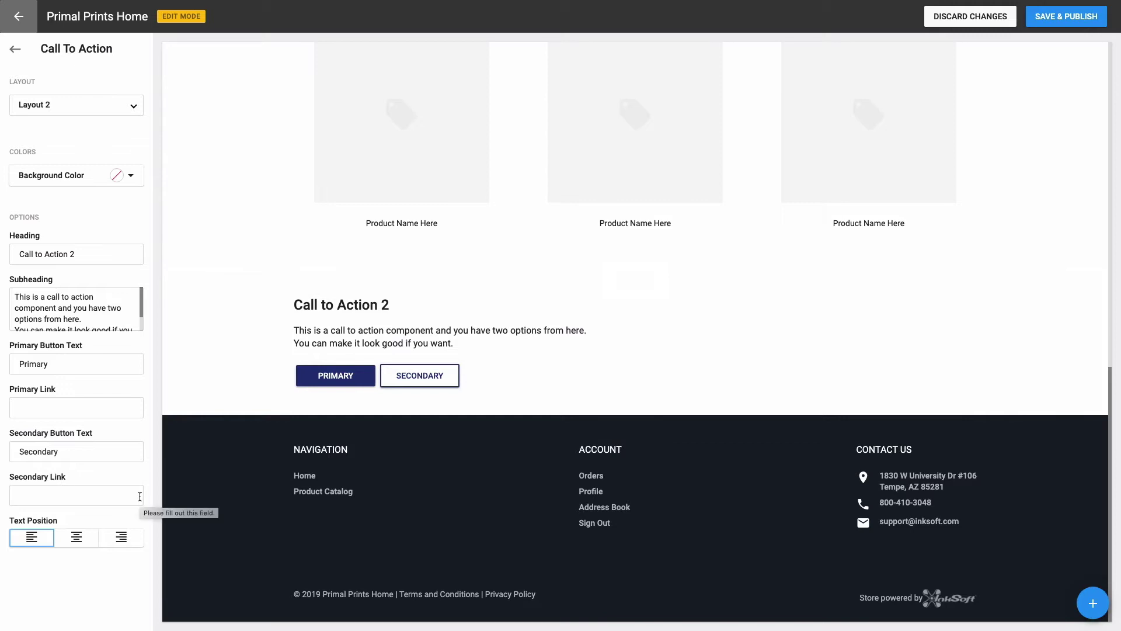
{"action": "left_click", "coordinate": [89, 538]}
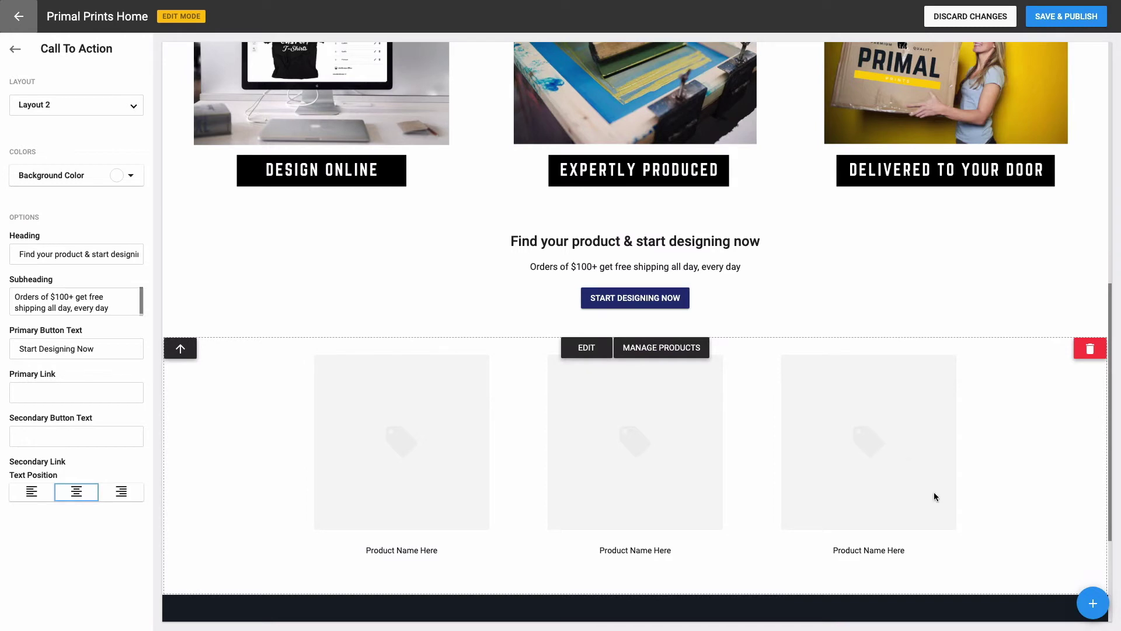
{"action": "left_click", "coordinate": [1093, 602]}
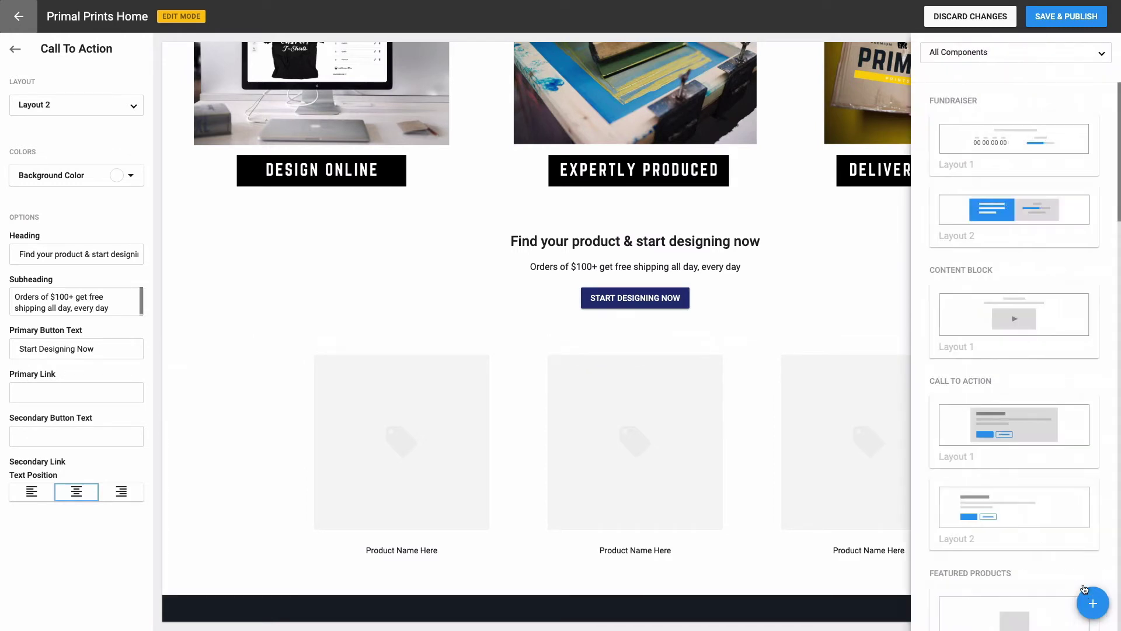
Step: Add a Hero Space Banner Layout 2 section showing banner3.png ('Talk to us about stores for your...')
{"action": "scroll", "coordinate": [1055, 497], "scroll_direction": "down", "scroll_amount": 10}
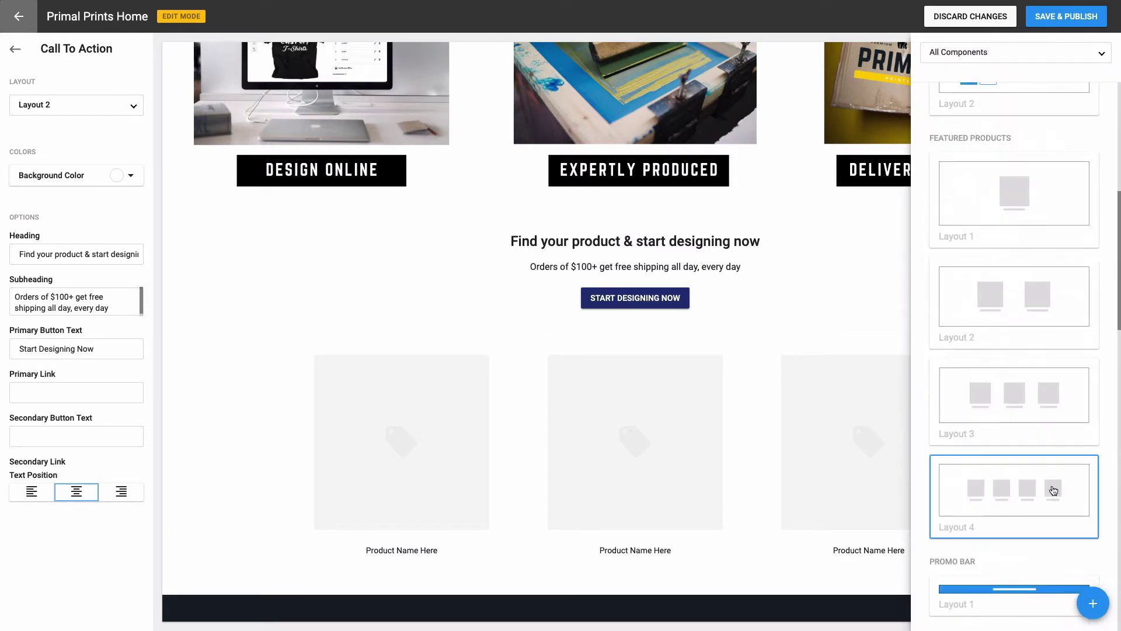
{"action": "scroll", "coordinate": [1054, 490], "scroll_direction": "down", "scroll_amount": 3}
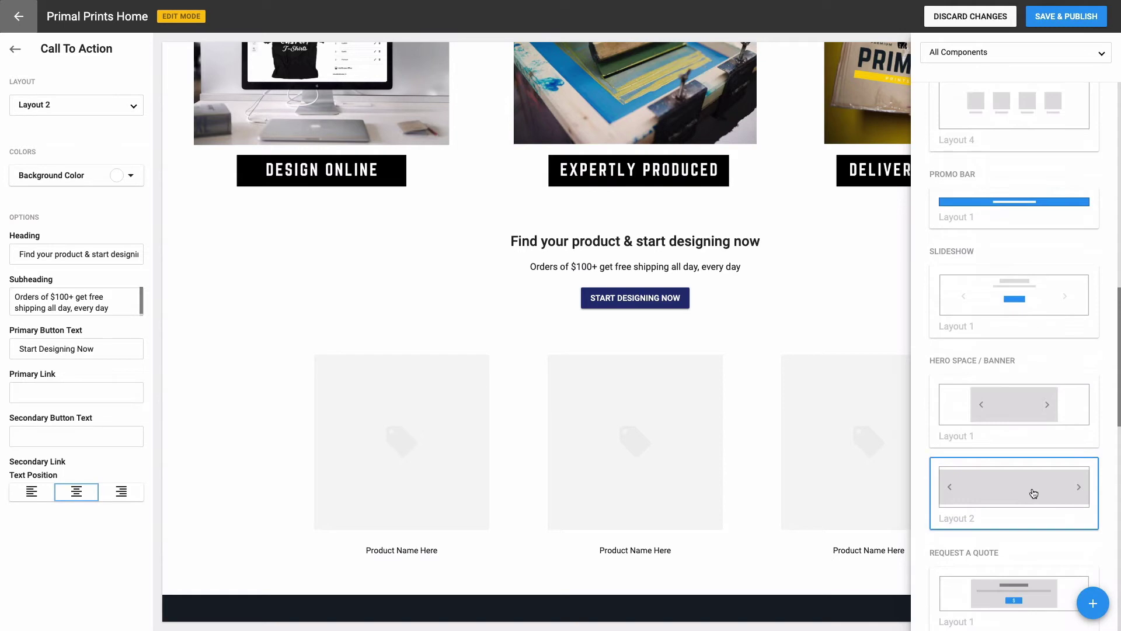
{"action": "left_click", "coordinate": [1026, 493]}
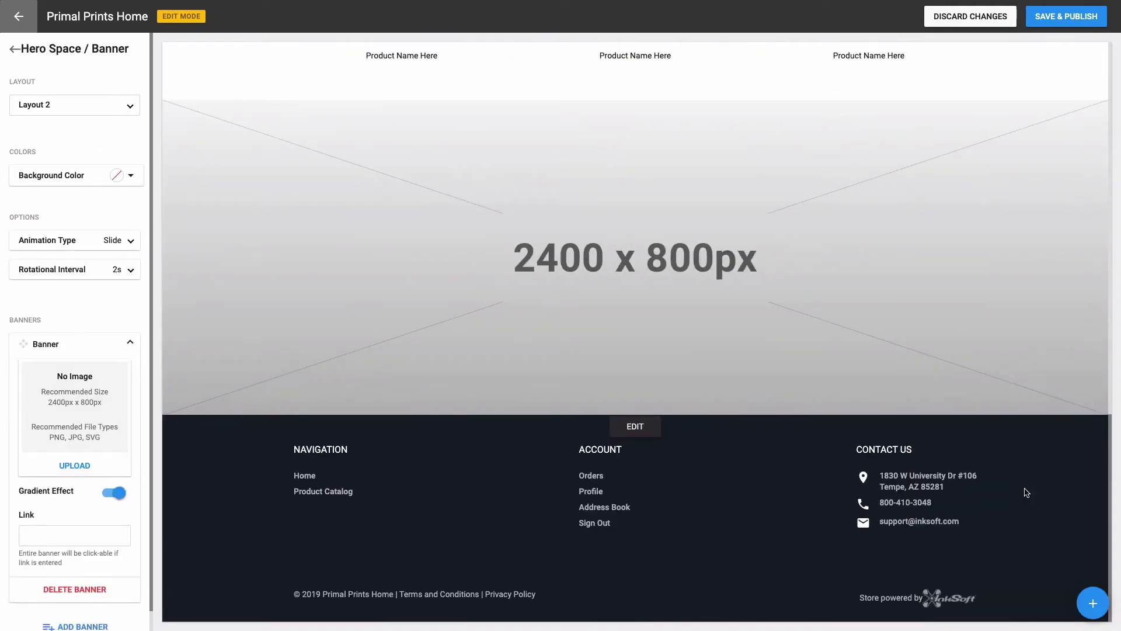
{"action": "left_click", "coordinate": [68, 464]}
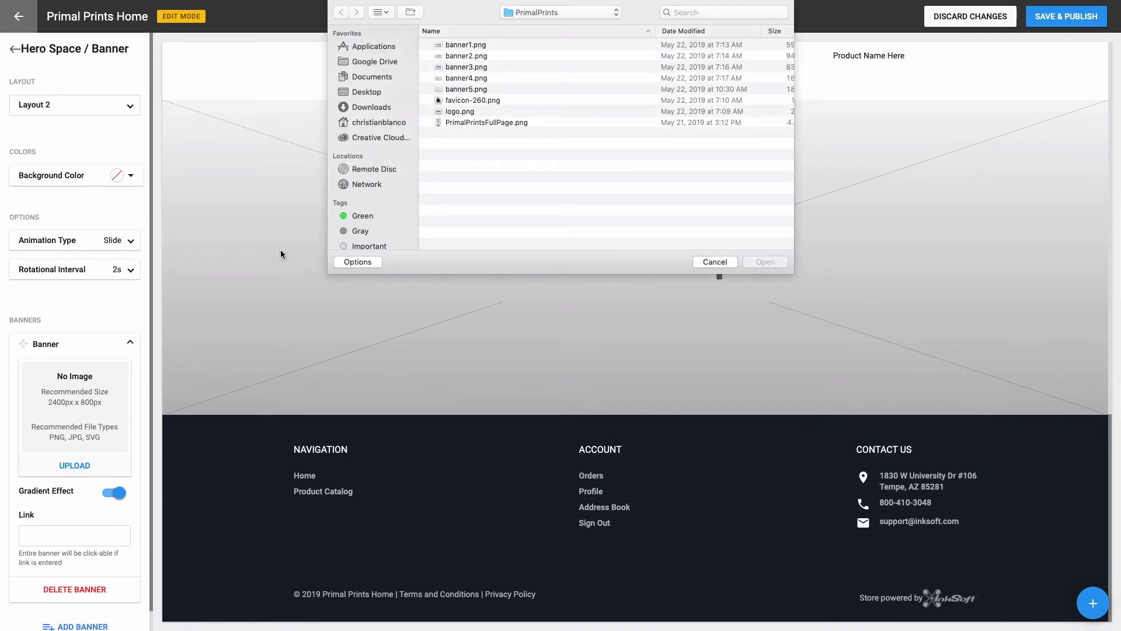
{"action": "left_click", "coordinate": [456, 68]}
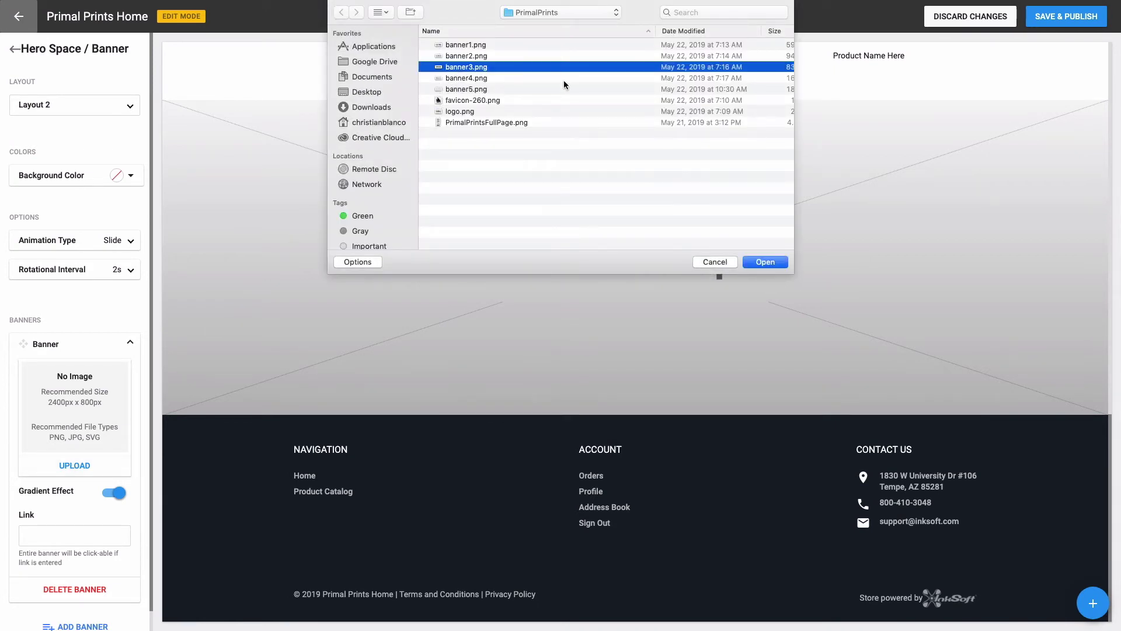
{"action": "left_click", "coordinate": [765, 262]}
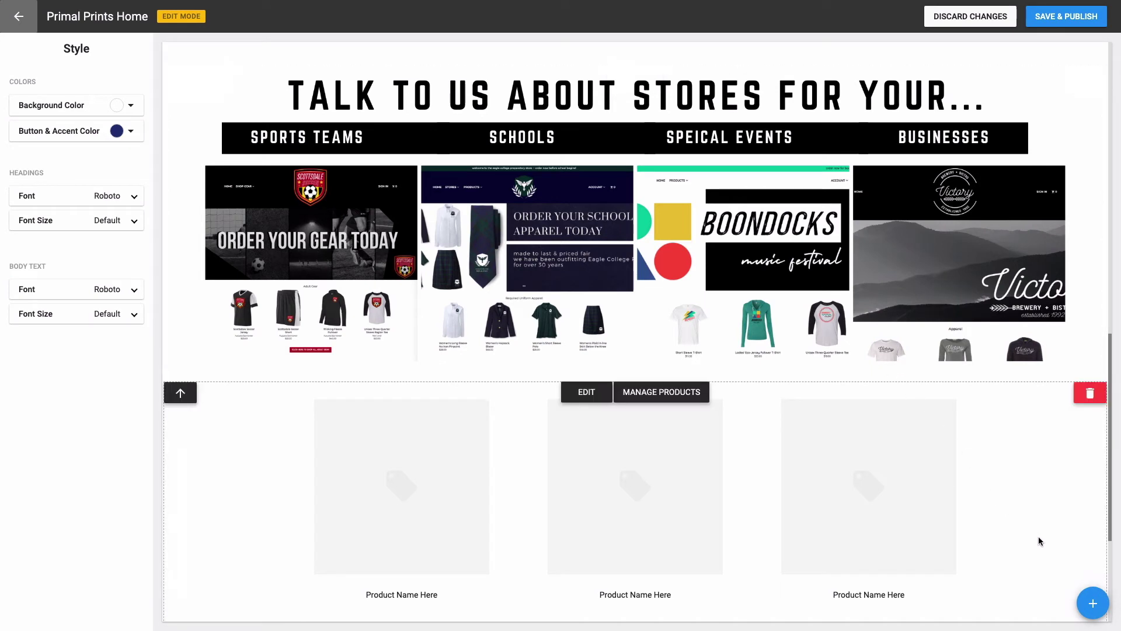
Step: Add a Request a Quote section in Layout 2 from the All Components list
{"action": "left_click", "coordinate": [1092, 603]}
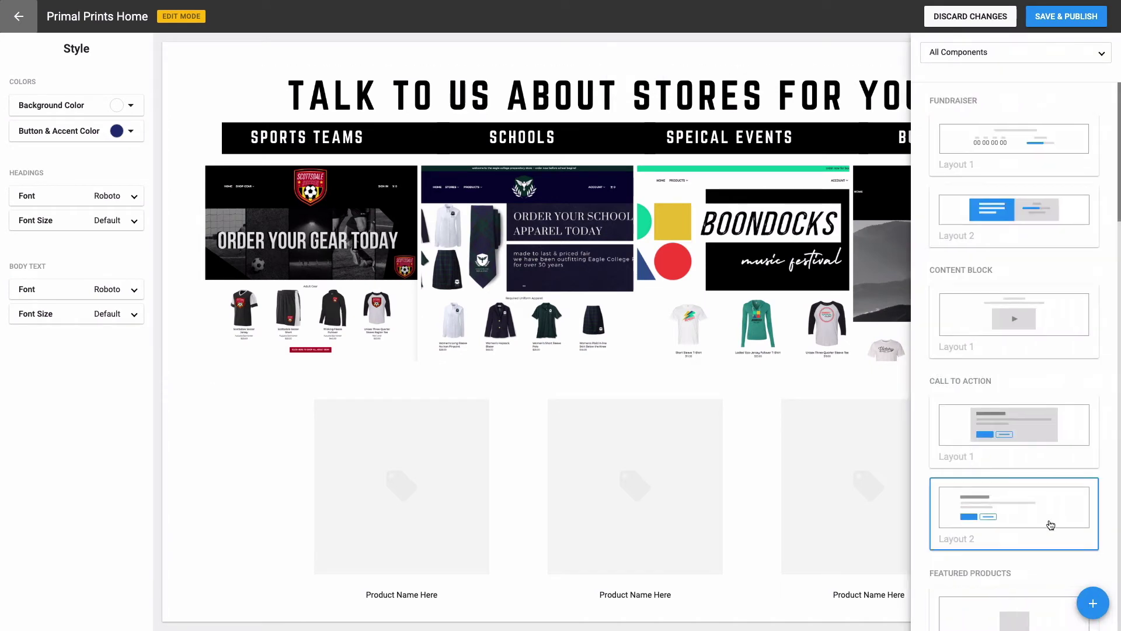
{"action": "scroll", "coordinate": [997, 283], "scroll_direction": "down", "scroll_amount": 2}
{"action": "scroll", "coordinate": [998, 295], "scroll_direction": "down", "scroll_amount": 10}
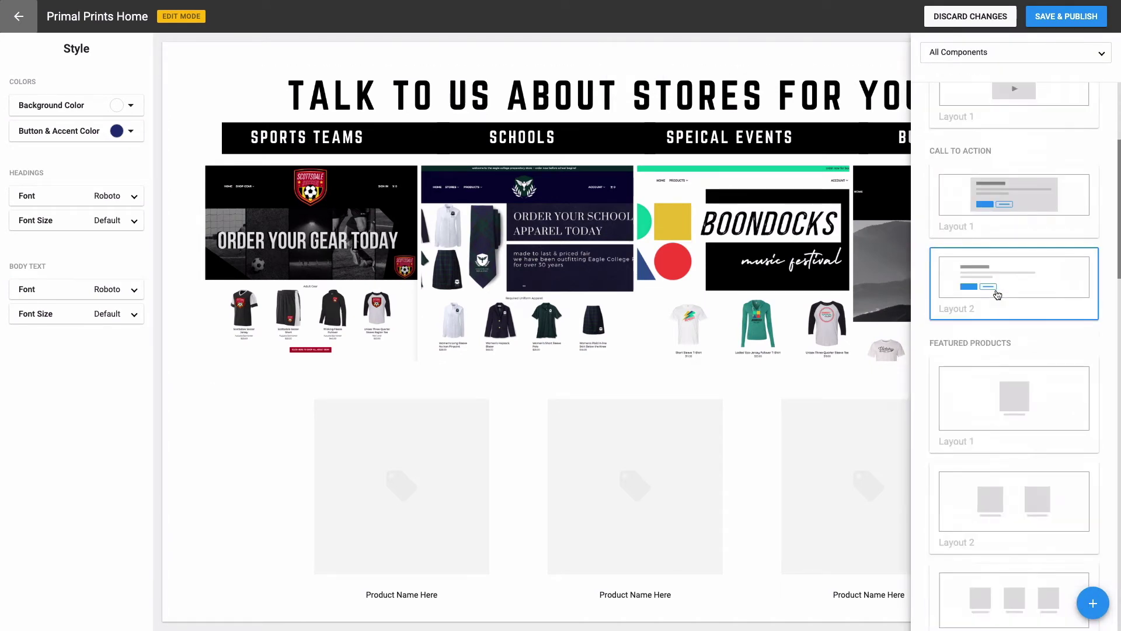
{"action": "scroll", "coordinate": [995, 298], "scroll_direction": "down", "scroll_amount": 9}
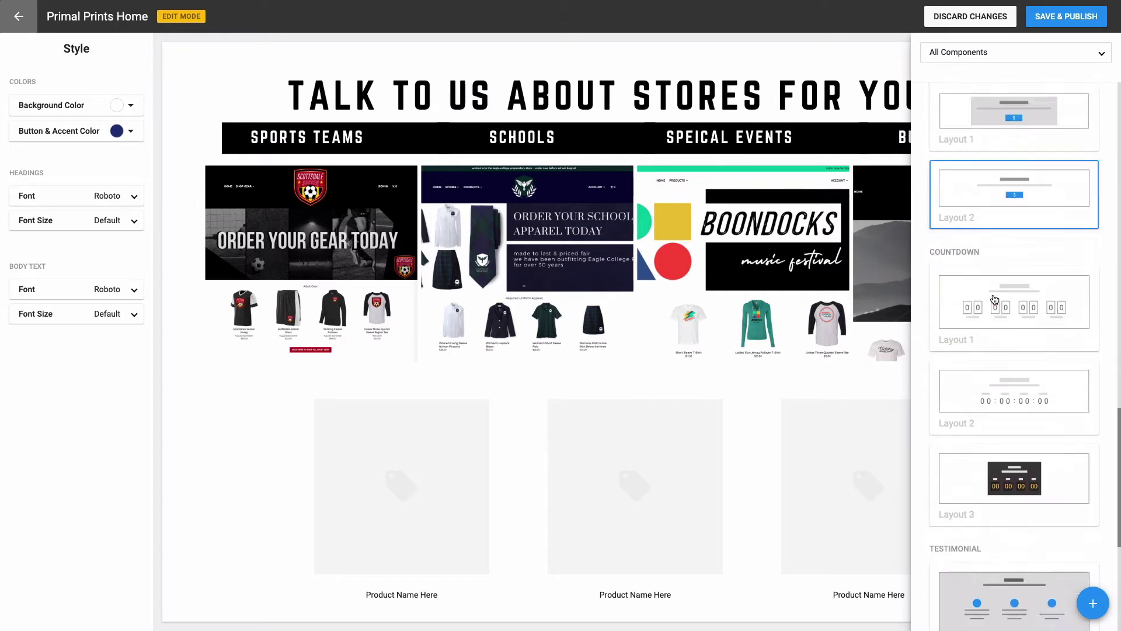
{"action": "scroll", "coordinate": [996, 303], "scroll_direction": "up", "scroll_amount": 8}
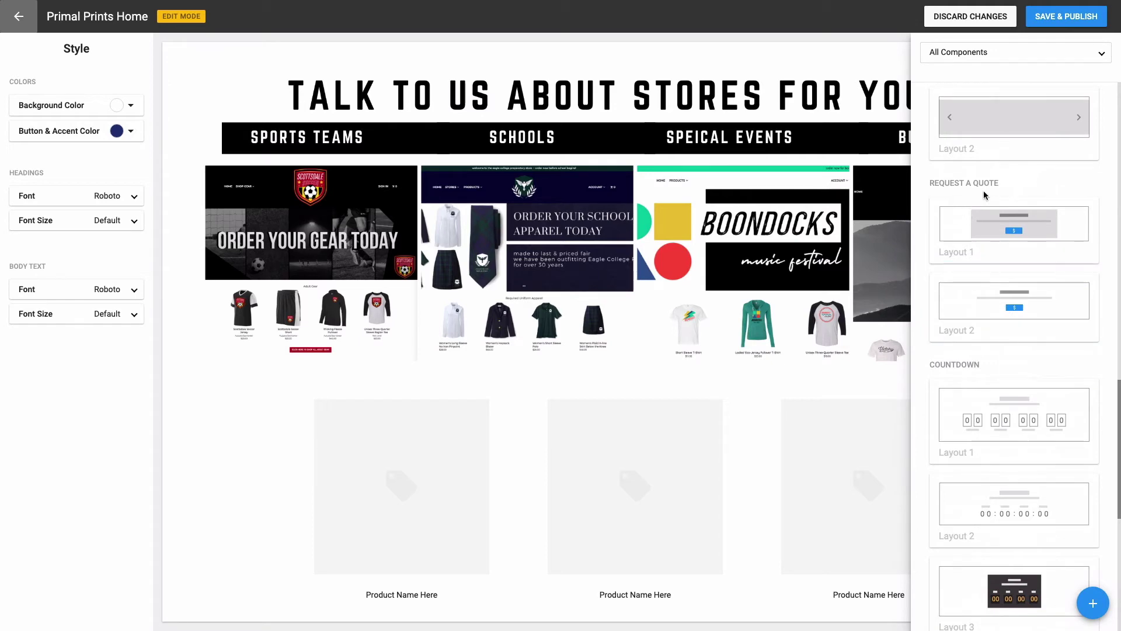
{"action": "left_click", "coordinate": [991, 301]}
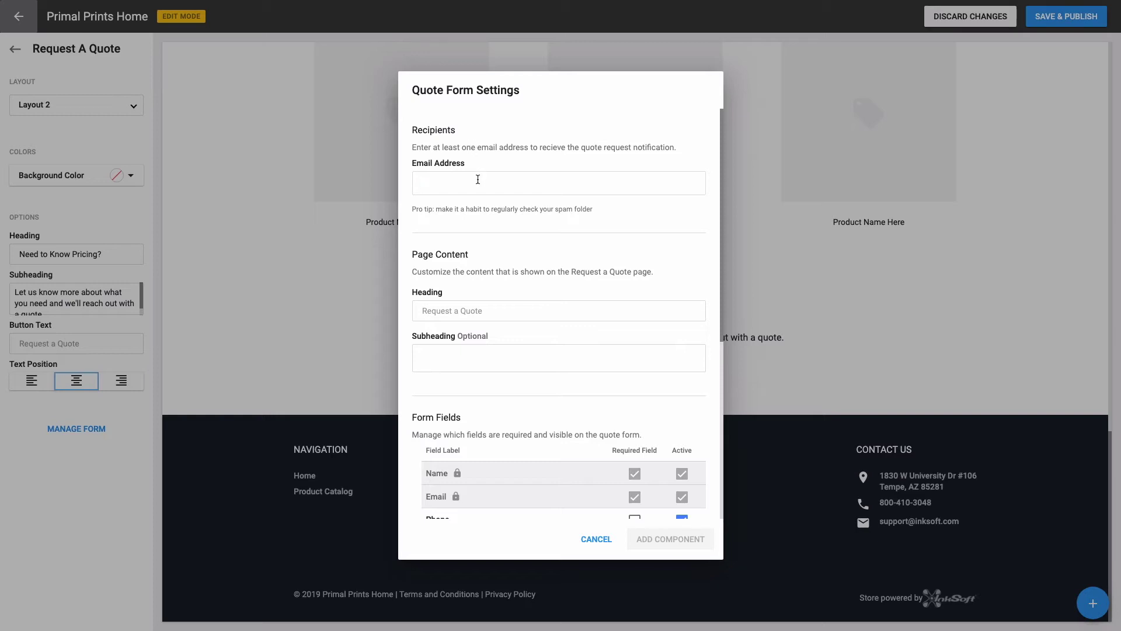
Step: Enter the contact e-mail, set the quote heading to 'Request a Store' and paste the subheading
{"action": "left_click", "coordinate": [459, 310]}
{"action": "type", "text": "Request a Store"}
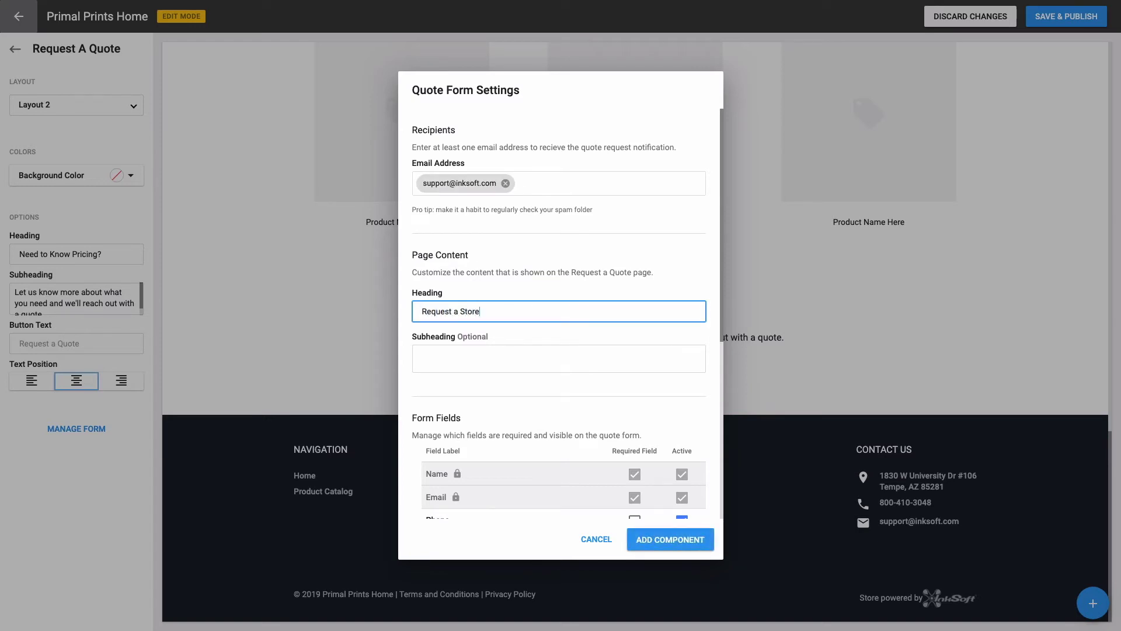
{"action": "left_click", "coordinate": [434, 354]}
{"action": "type", "text": "Tell us about the store that you want for your team, organization, business, school, etc."}
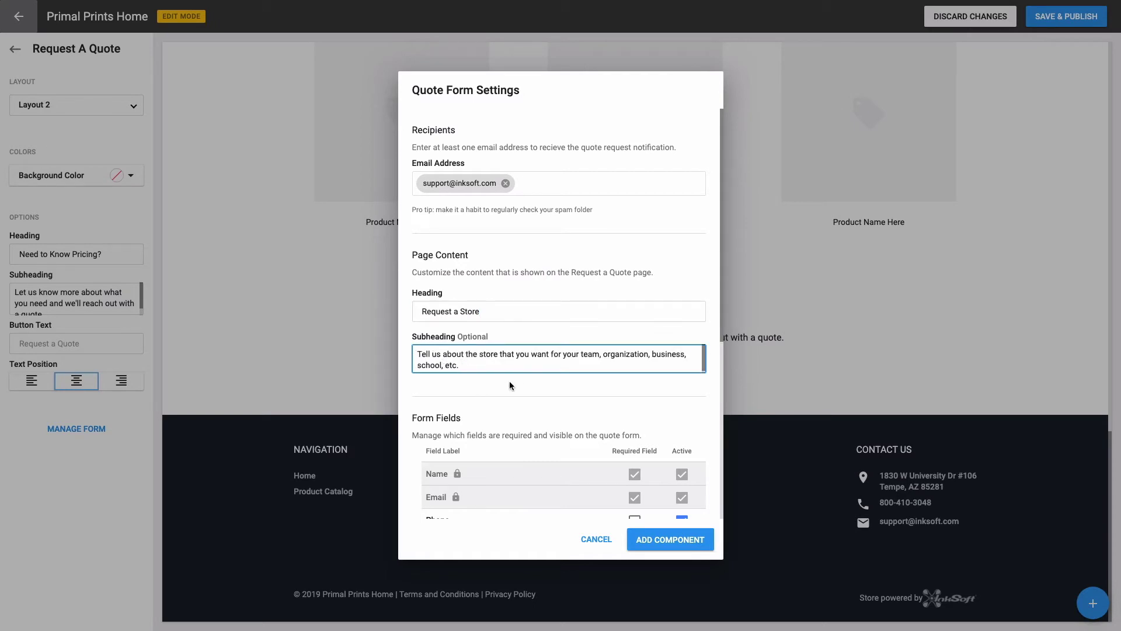
Step: Make Phone, project details, item count, due date and Upload Art required, then add the section
{"action": "scroll", "coordinate": [534, 377], "scroll_direction": "down", "scroll_amount": 4}
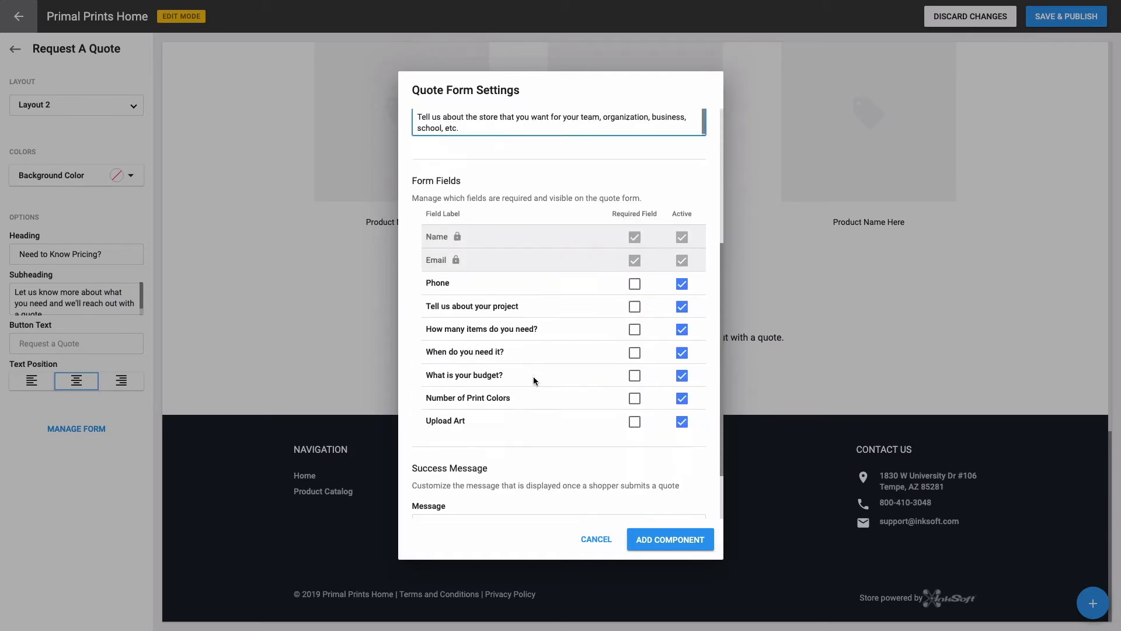
{"action": "scroll", "coordinate": [534, 380], "scroll_direction": "down", "scroll_amount": 1}
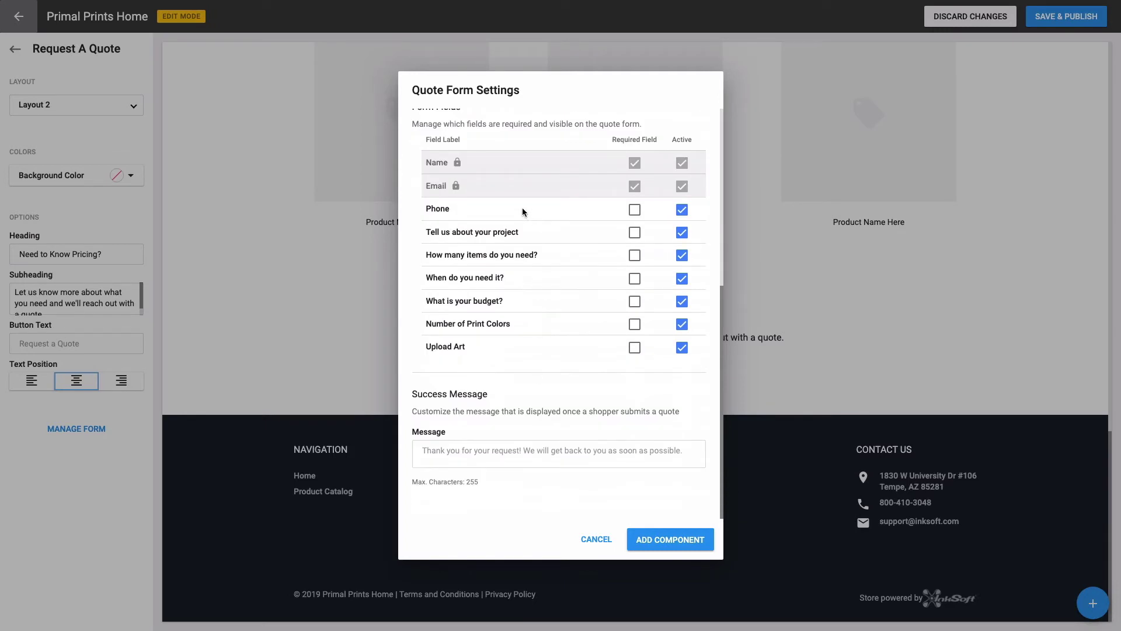
{"action": "left_click", "coordinate": [634, 211]}
{"action": "left_click", "coordinate": [634, 233]}
{"action": "left_click", "coordinate": [635, 257]}
{"action": "left_click", "coordinate": [635, 279]}
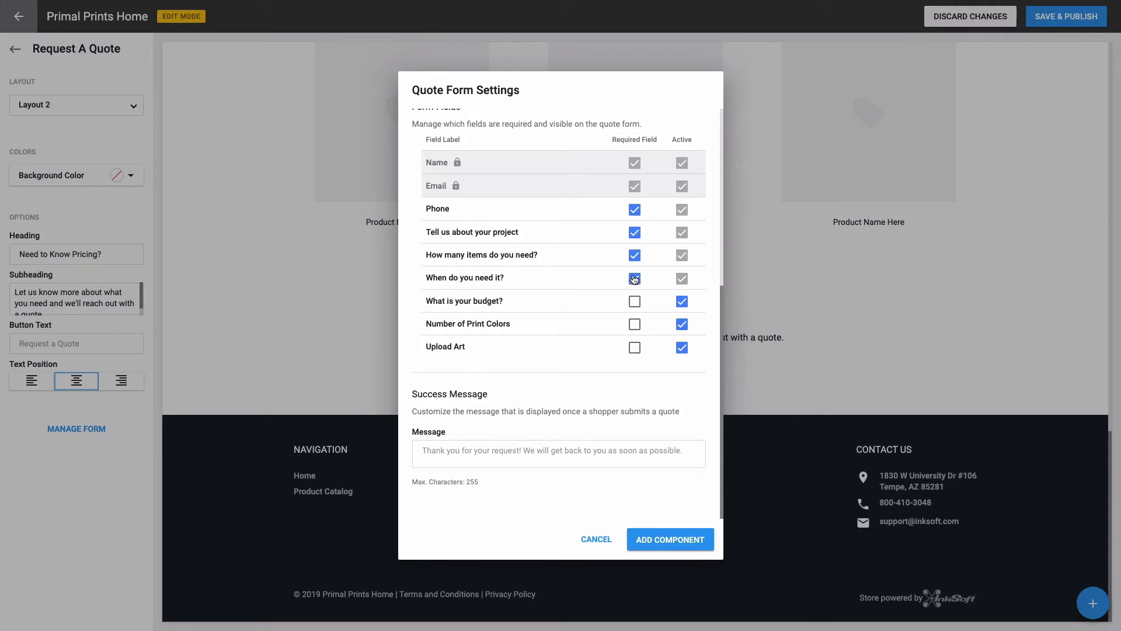
{"action": "left_click", "coordinate": [634, 350]}
{"action": "left_click", "coordinate": [647, 532]}
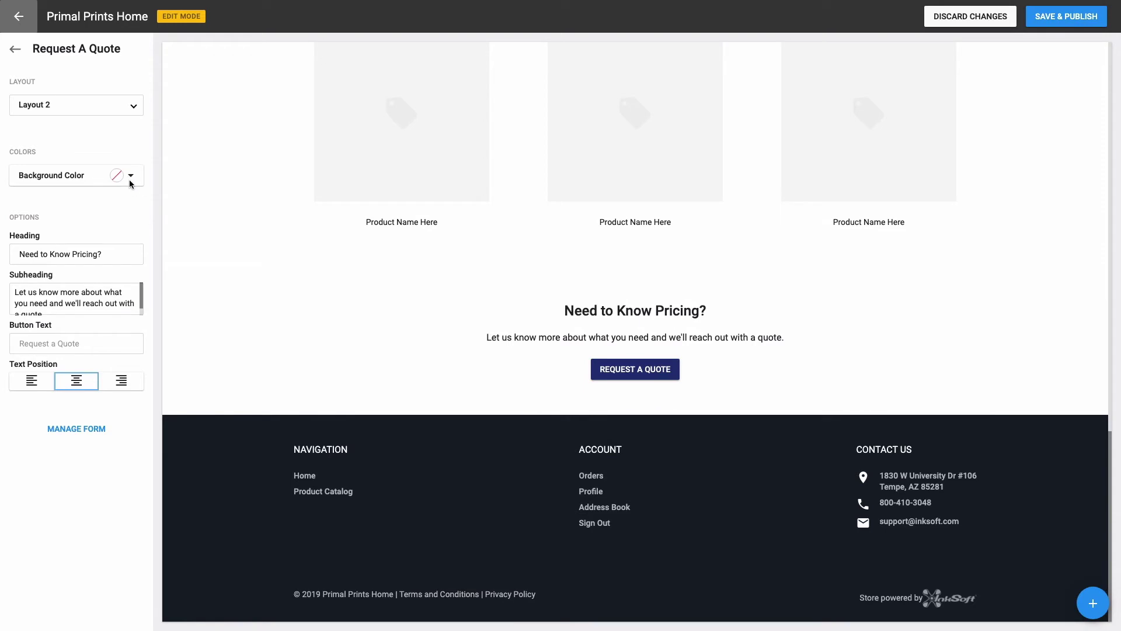
Step: Replace the 'Need to Know Pricing?' heading with 'Request a Store' and save and publish the homepage
{"action": "left_click", "coordinate": [112, 253]}
{"action": "triple_click", "coordinate": [112, 253]}
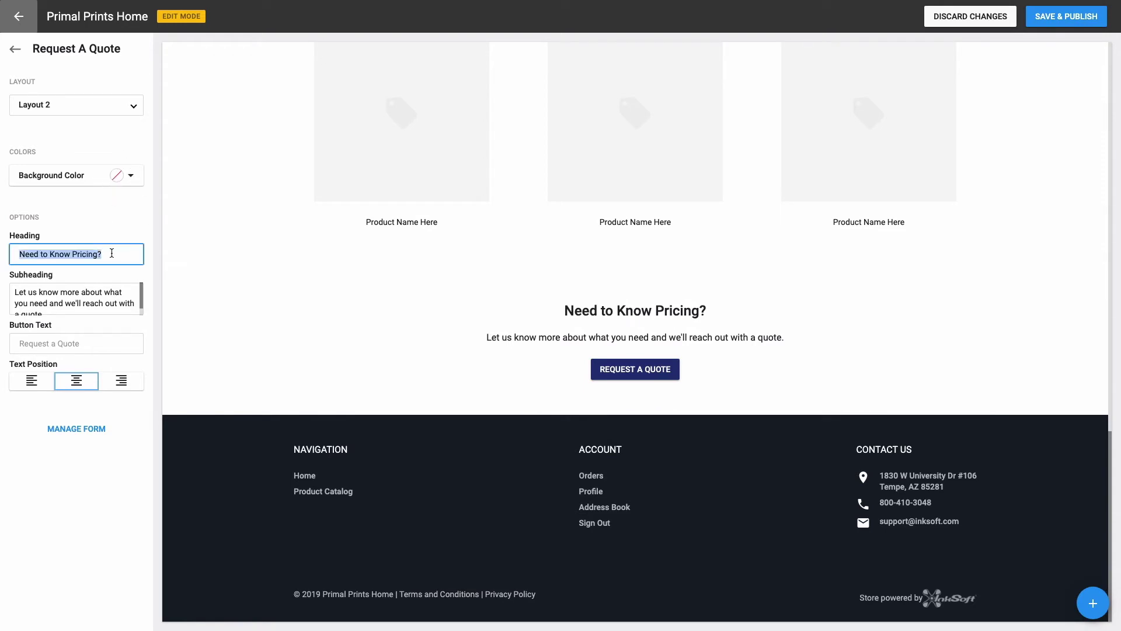
{"action": "type", "text": "Request"}
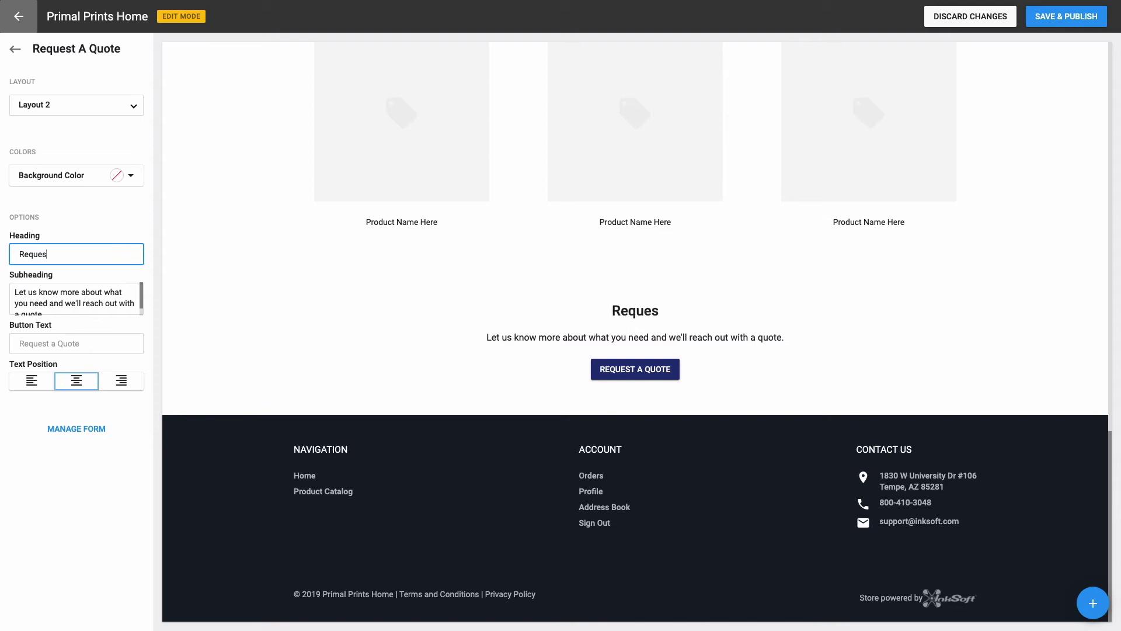
{"action": "type", "text": " a Store"}
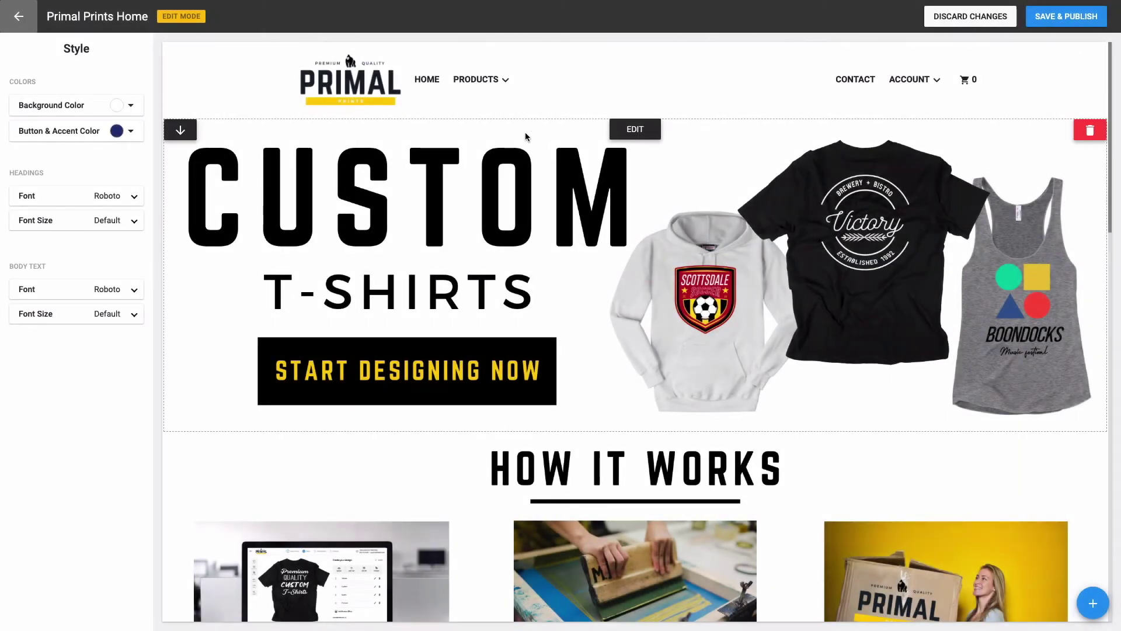
{"action": "scroll", "coordinate": [524, 132], "scroll_direction": "down", "scroll_amount": 2}
{"action": "scroll", "coordinate": [525, 144], "scroll_direction": "down", "scroll_amount": 8}
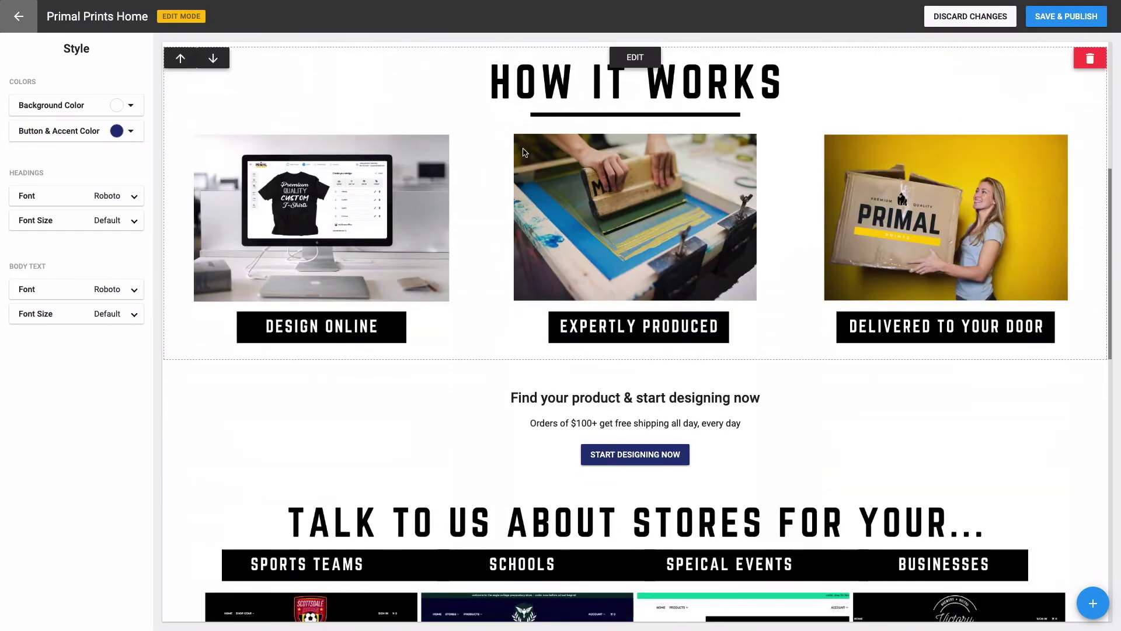
{"action": "scroll", "coordinate": [524, 154], "scroll_direction": "down", "scroll_amount": 6}
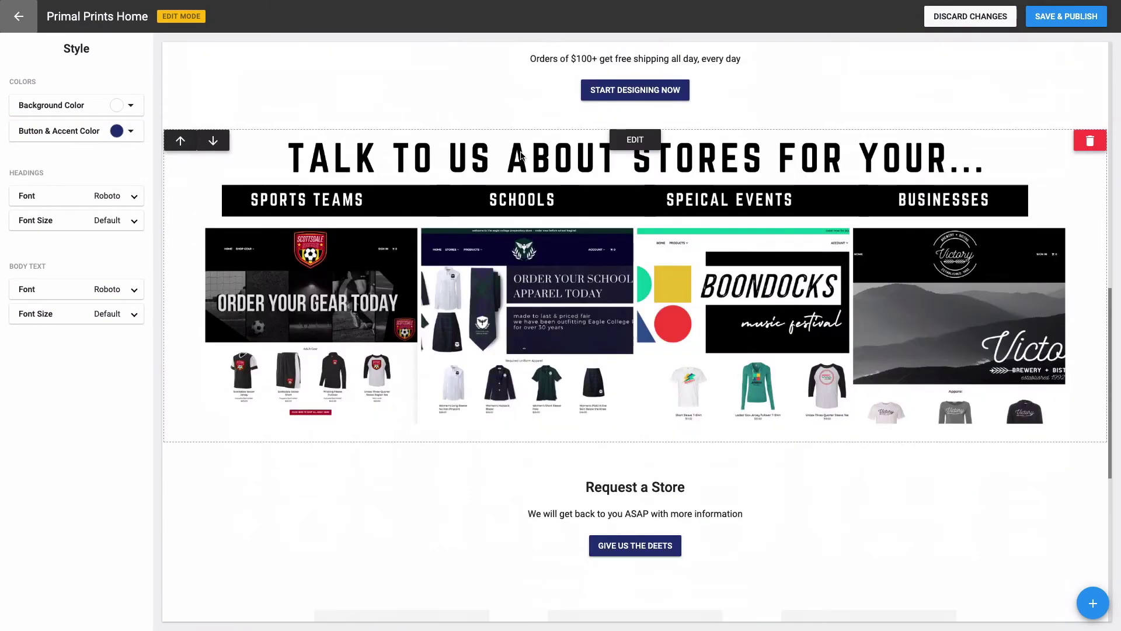
{"action": "scroll", "coordinate": [521, 155], "scroll_direction": "down", "scroll_amount": 2}
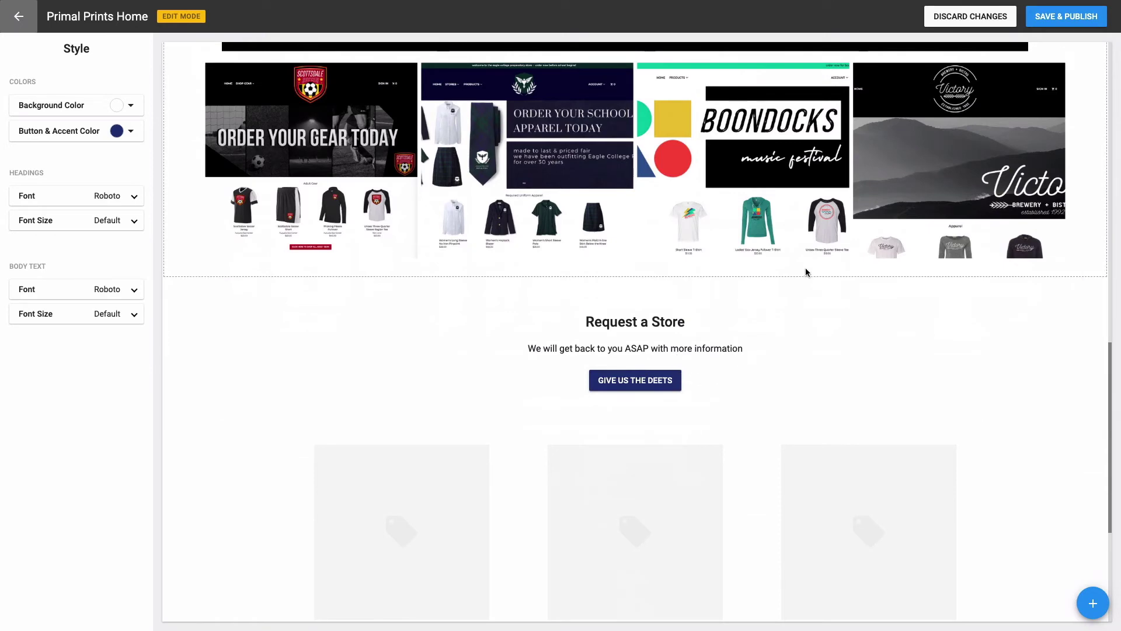
{"action": "left_click", "coordinate": [1089, 25]}
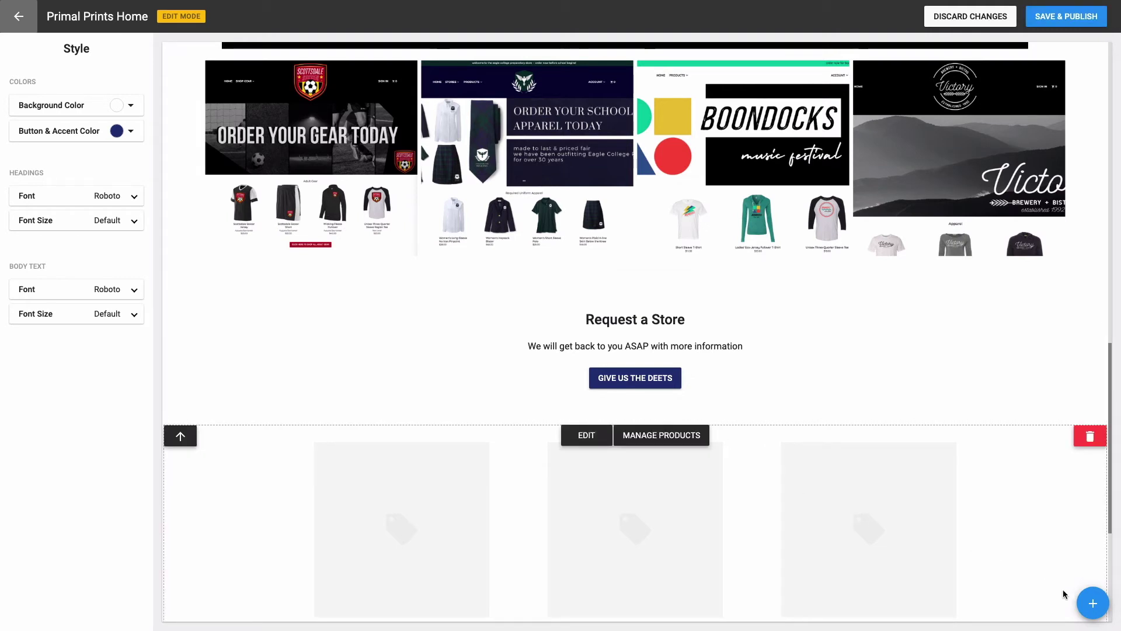
{"action": "left_click", "coordinate": [1084, 602]}
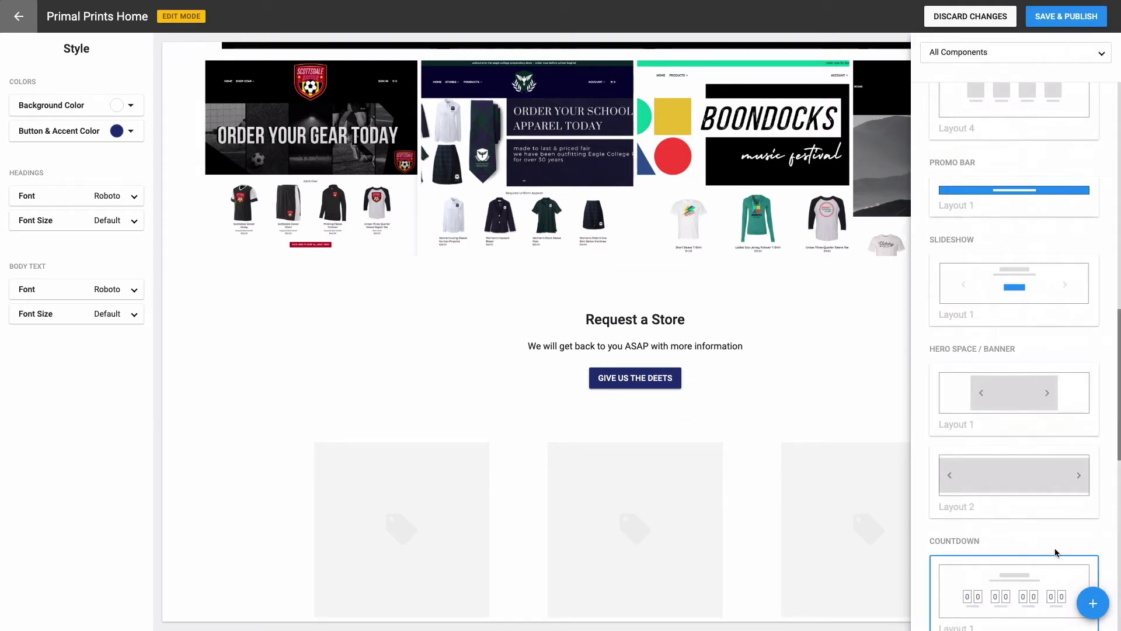
Step: Add a Banner Layout 2 section with the banner4.png About Us image and its gradient turned off
{"action": "left_click", "coordinate": [1034, 477]}
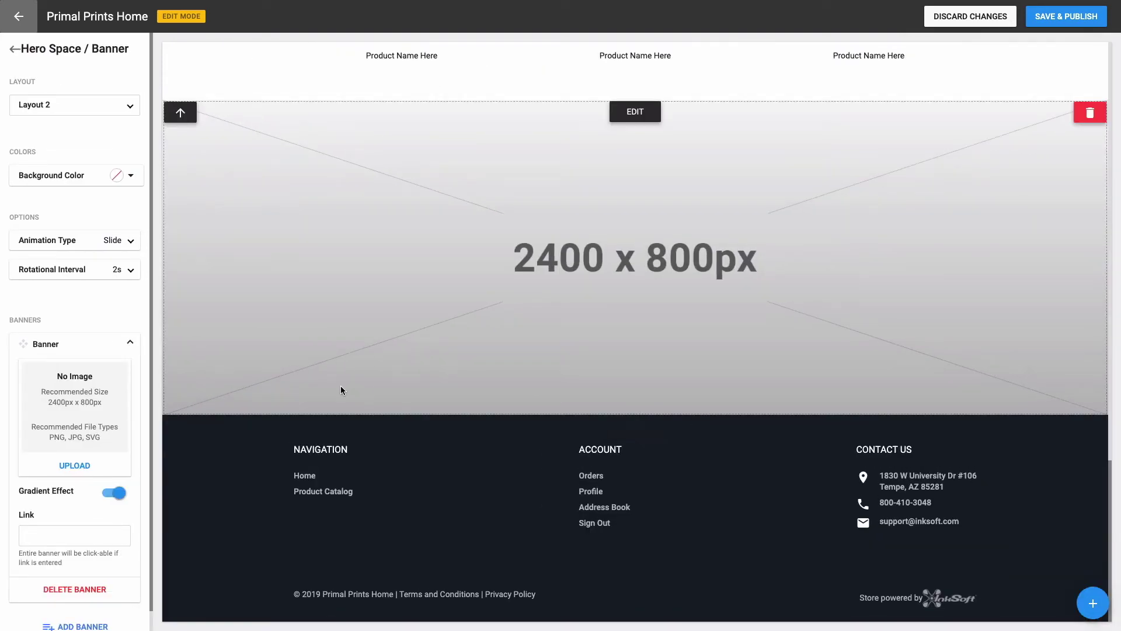
{"action": "left_click", "coordinate": [80, 464]}
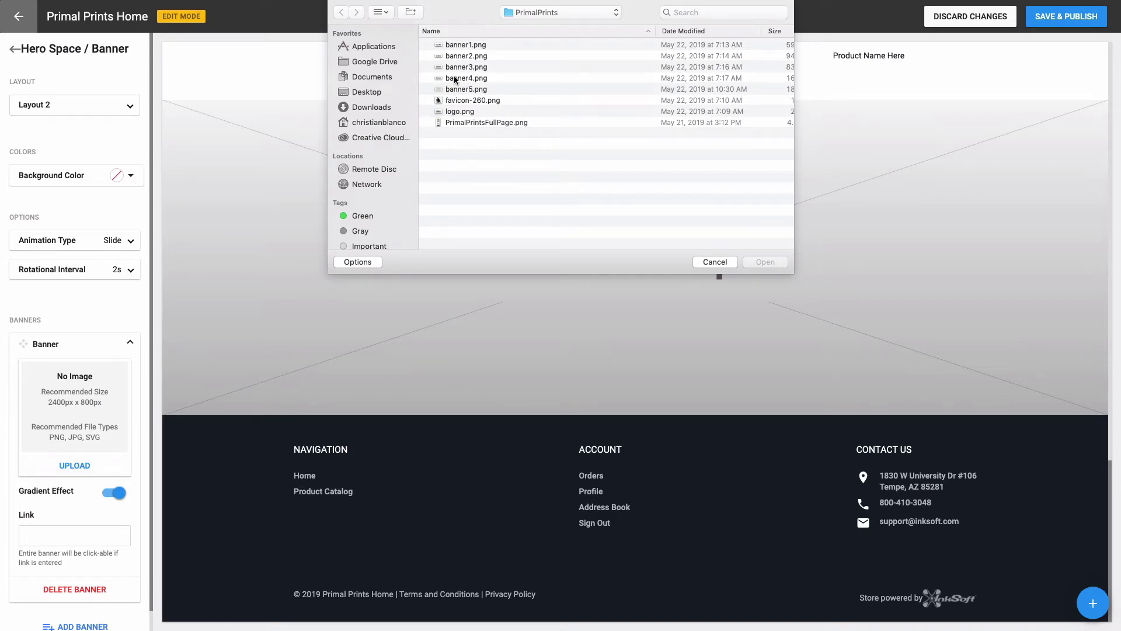
{"action": "left_click", "coordinate": [455, 79]}
{"action": "left_click", "coordinate": [757, 268]}
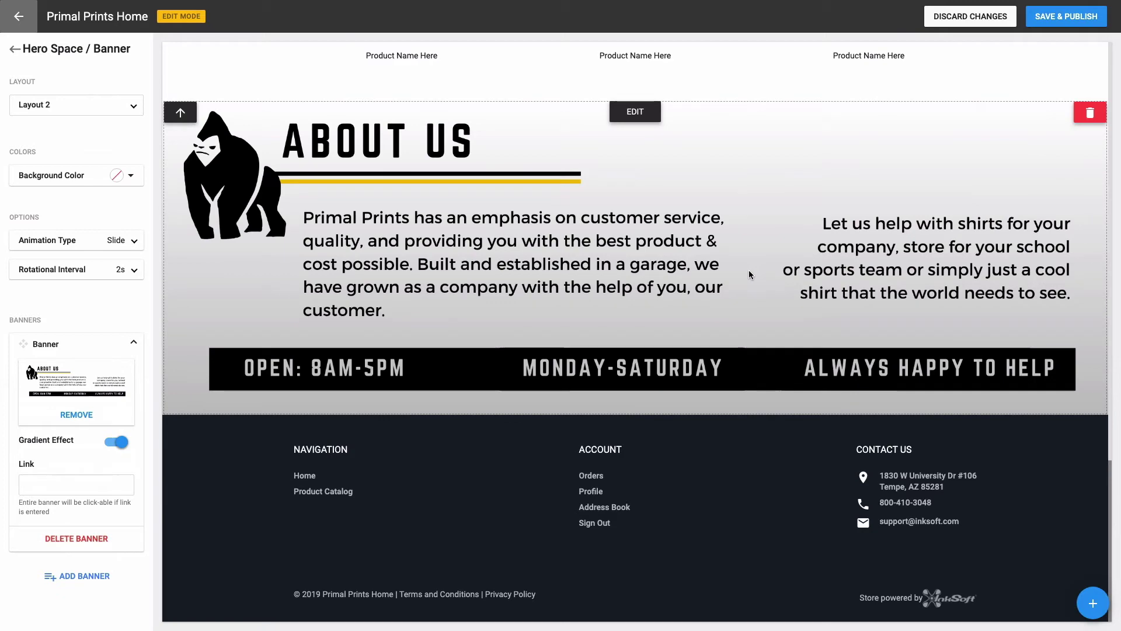
{"action": "left_click", "coordinate": [122, 442]}
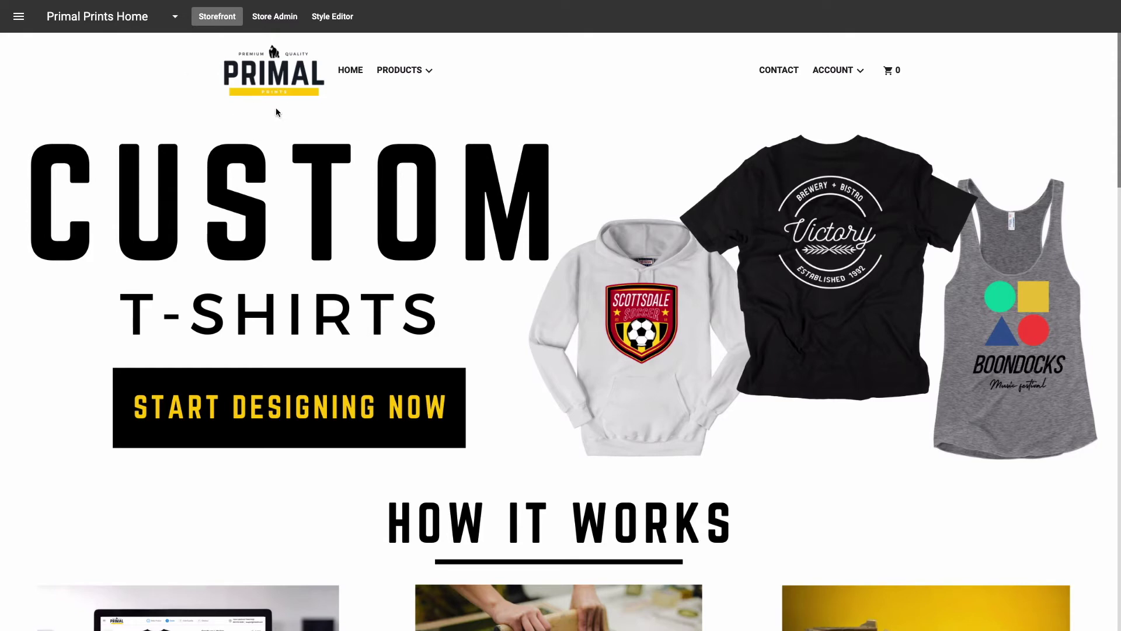
Step: Scroll the live storefront to review the new About Us section, then reopen the Style Editor
{"action": "scroll", "coordinate": [285, 202], "scroll_direction": "down", "scroll_amount": 3}
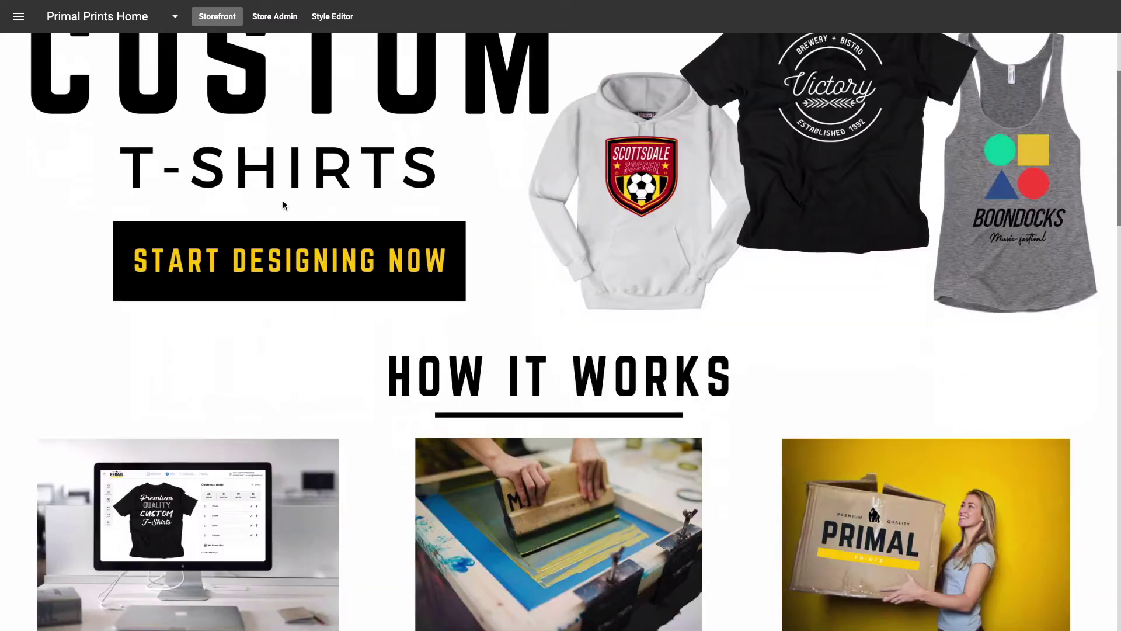
{"action": "scroll", "coordinate": [282, 205], "scroll_direction": "down", "scroll_amount": 3}
{"action": "scroll", "coordinate": [282, 205], "scroll_direction": "down", "scroll_amount": 3}
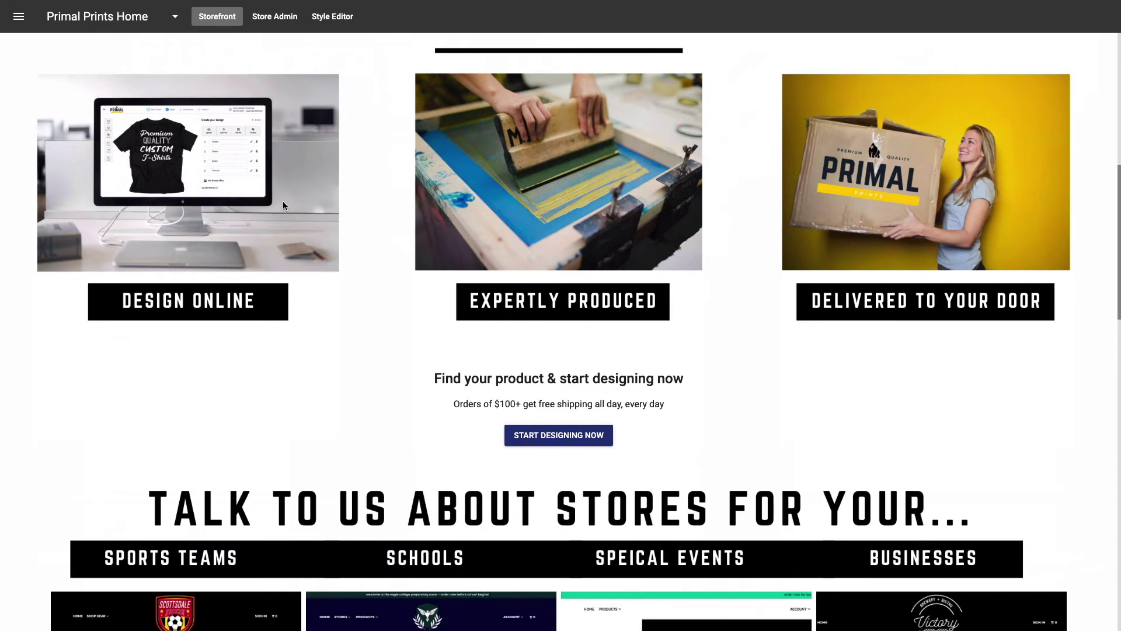
{"action": "scroll", "coordinate": [283, 205], "scroll_direction": "down", "scroll_amount": 2}
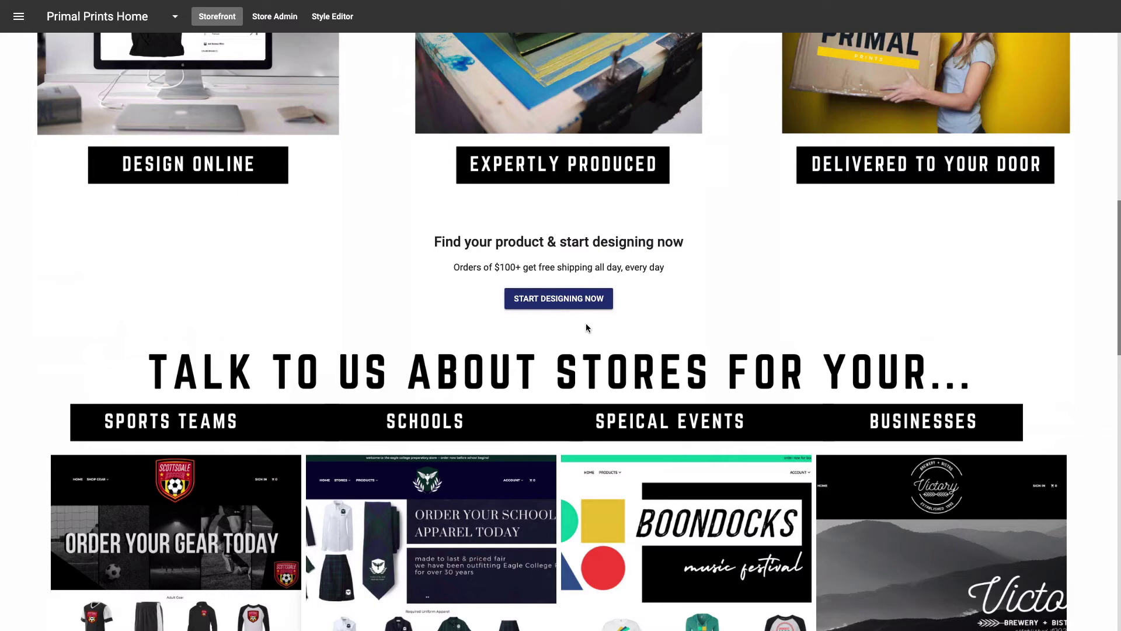
{"action": "scroll", "coordinate": [587, 326], "scroll_direction": "down", "scroll_amount": 2}
{"action": "scroll", "coordinate": [587, 327], "scroll_direction": "down", "scroll_amount": 3}
{"action": "scroll", "coordinate": [587, 330], "scroll_direction": "down", "scroll_amount": 3}
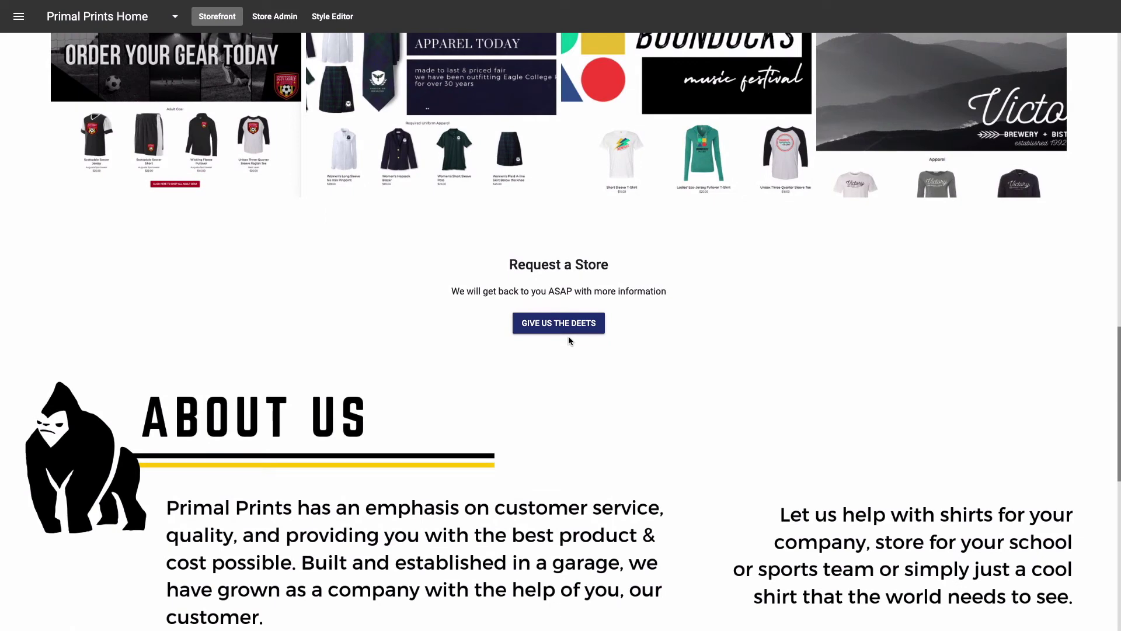
{"action": "scroll", "coordinate": [570, 327], "scroll_direction": "up", "scroll_amount": 7}
{"action": "scroll", "coordinate": [567, 284], "scroll_direction": "up", "scroll_amount": 10}
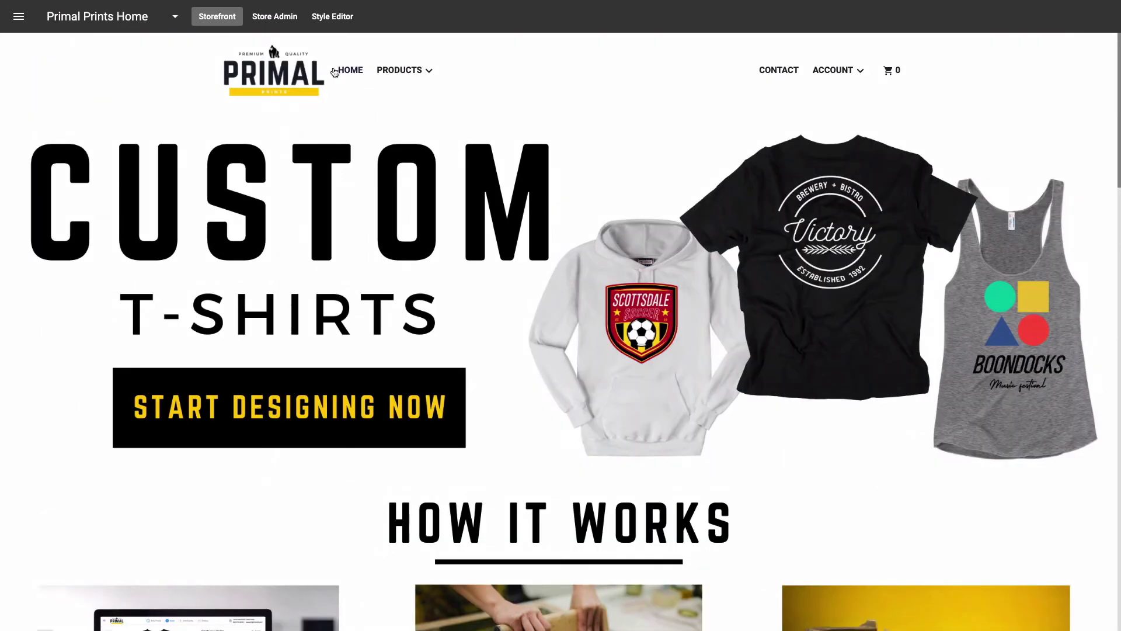
{"action": "left_click", "coordinate": [334, 19]}
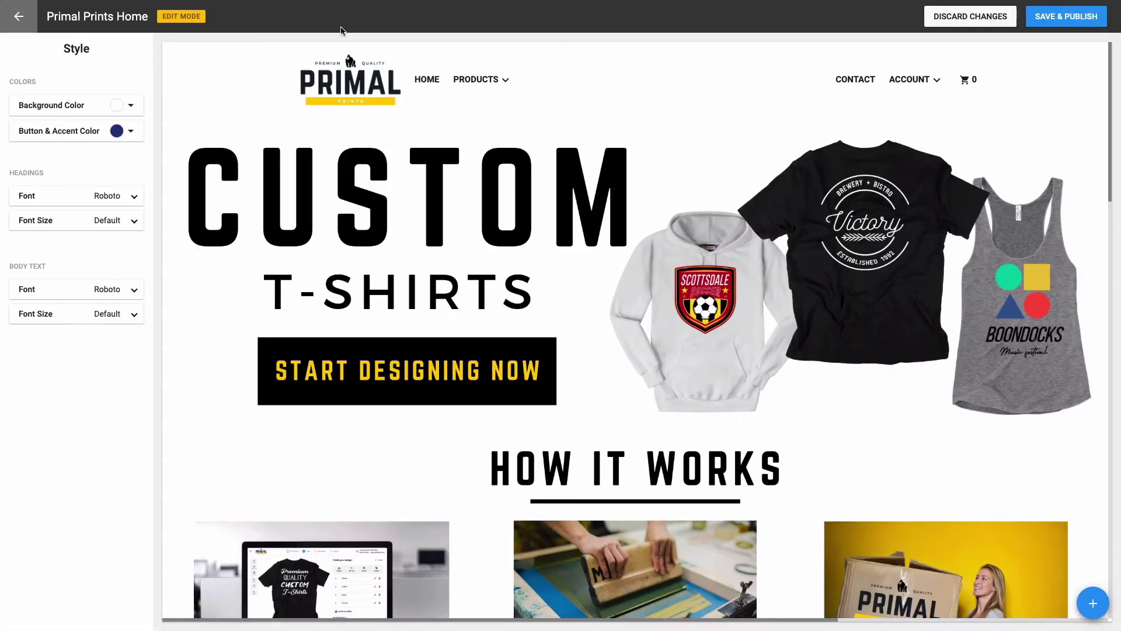
Step: Add another Banner Layout 2 section with the Our Brands logo image and gradient turned off
{"action": "left_click", "coordinate": [1095, 591]}
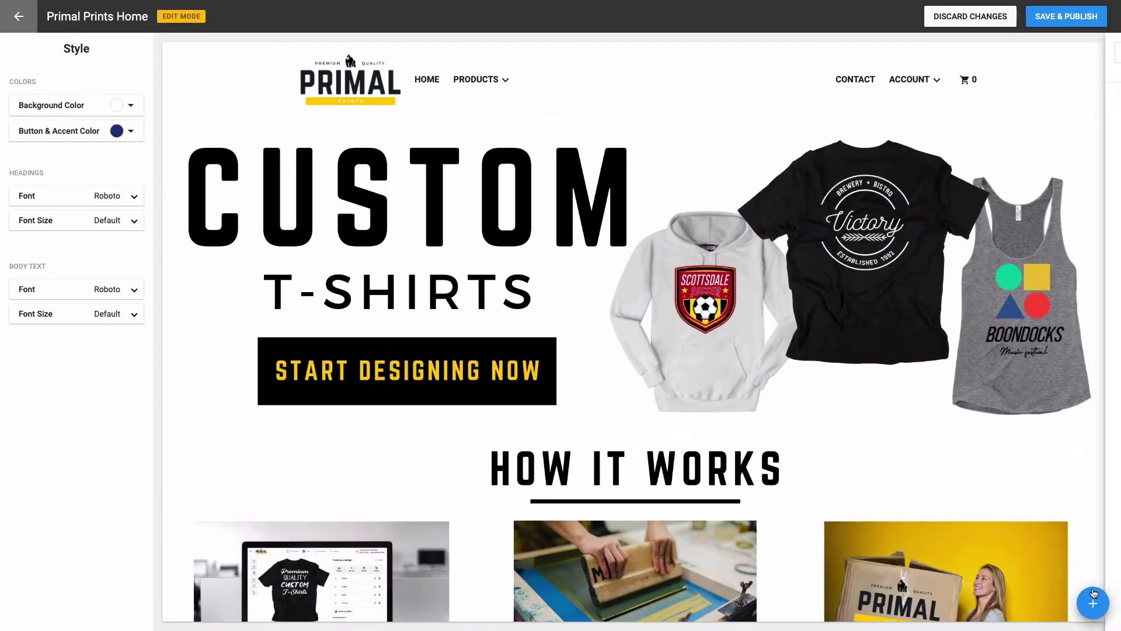
{"action": "scroll", "coordinate": [1039, 448], "scroll_direction": "down", "scroll_amount": 2}
{"action": "scroll", "coordinate": [1036, 451], "scroll_direction": "down", "scroll_amount": 12}
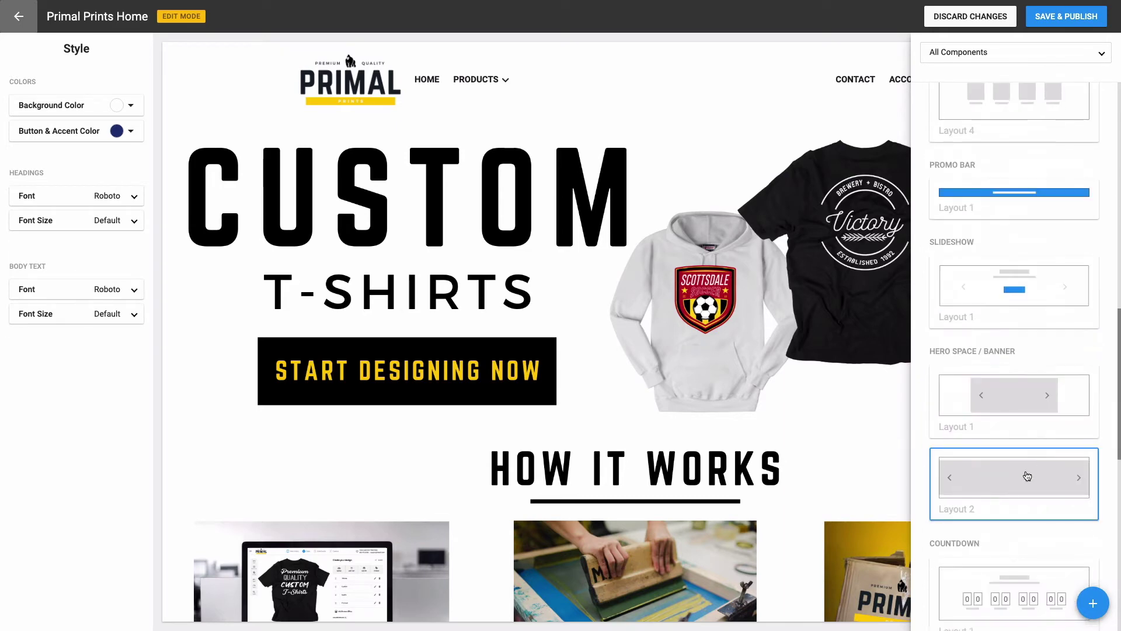
{"action": "left_click", "coordinate": [1026, 479]}
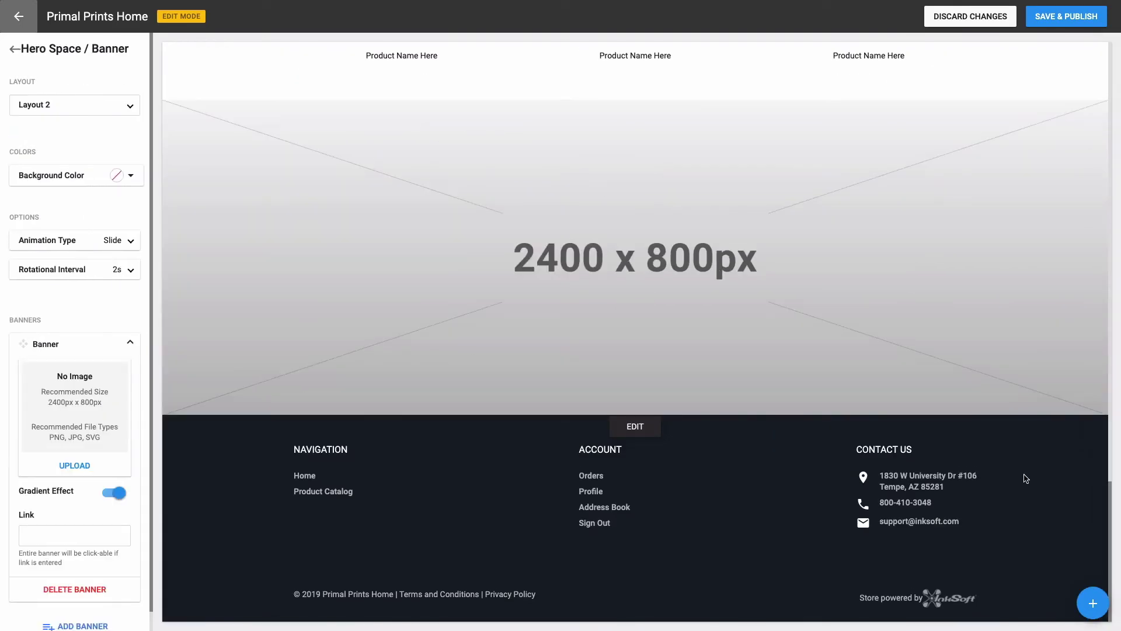
{"action": "left_click", "coordinate": [75, 466]}
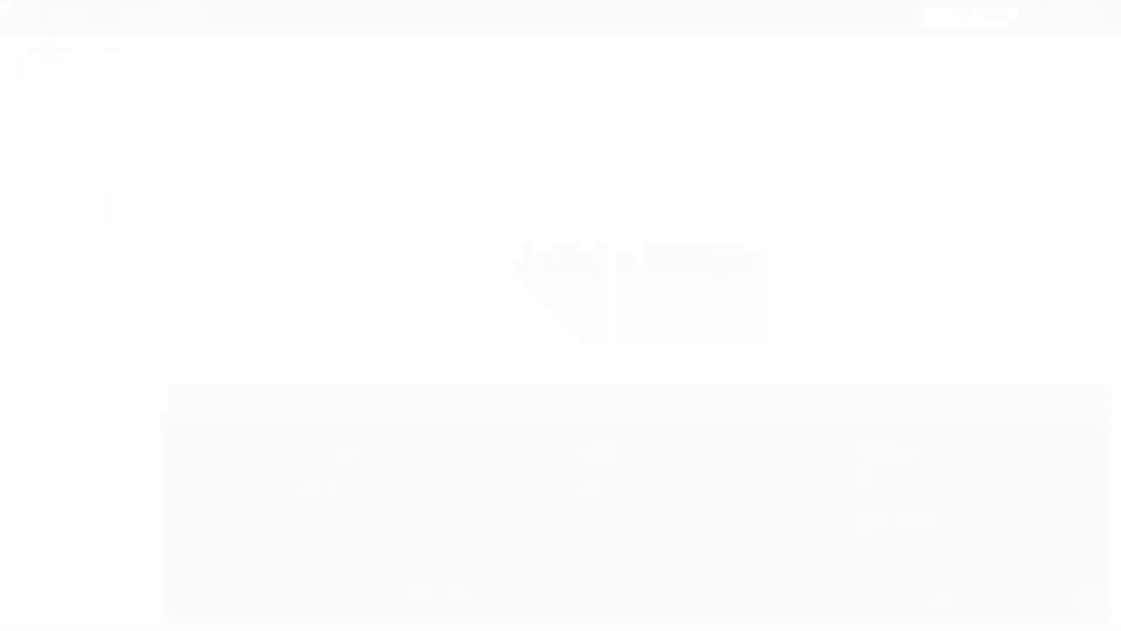
{"action": "left_click", "coordinate": [119, 443]}
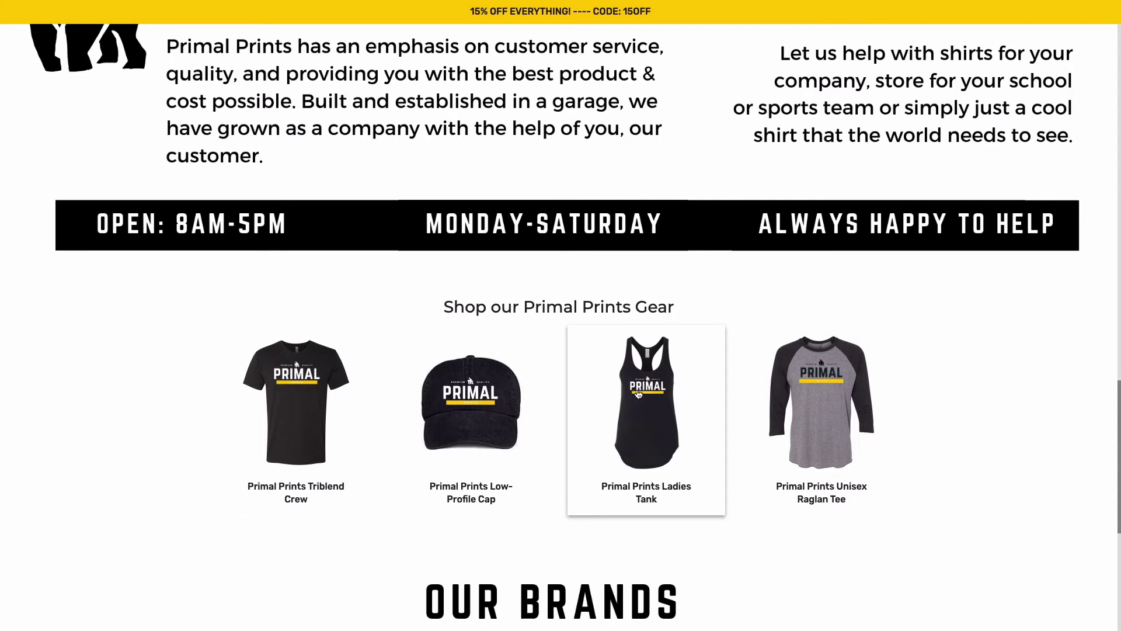
Step: Open the Unisex Raglan Tee product page, return home via the PRIMAL logo, and scroll down
{"action": "left_click", "coordinate": [802, 405]}
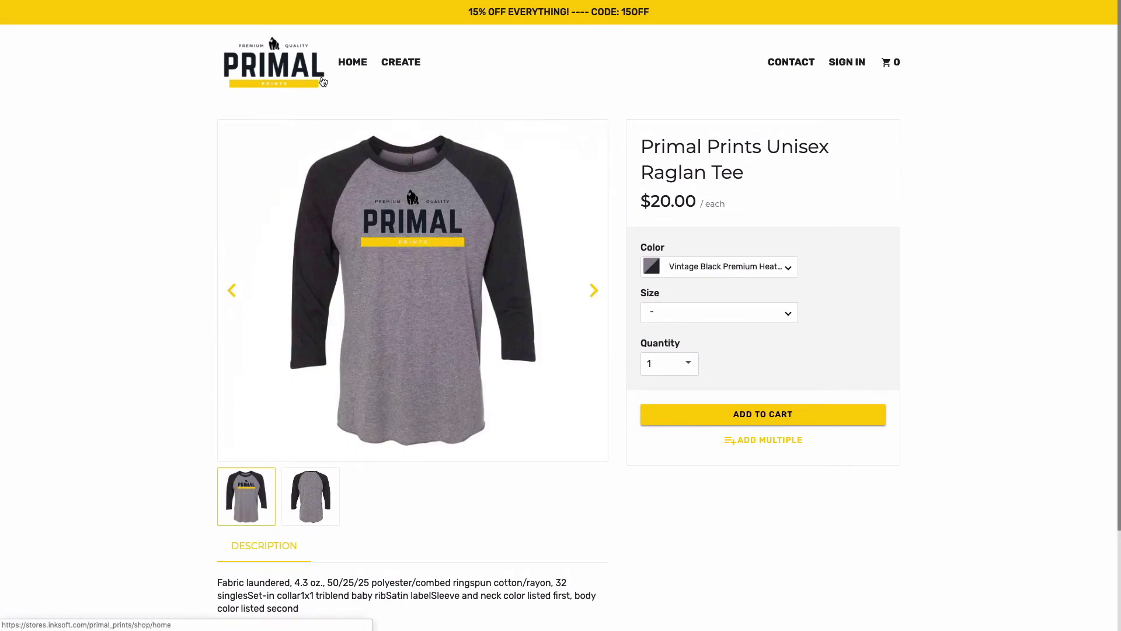
{"action": "left_click", "coordinate": [323, 81]}
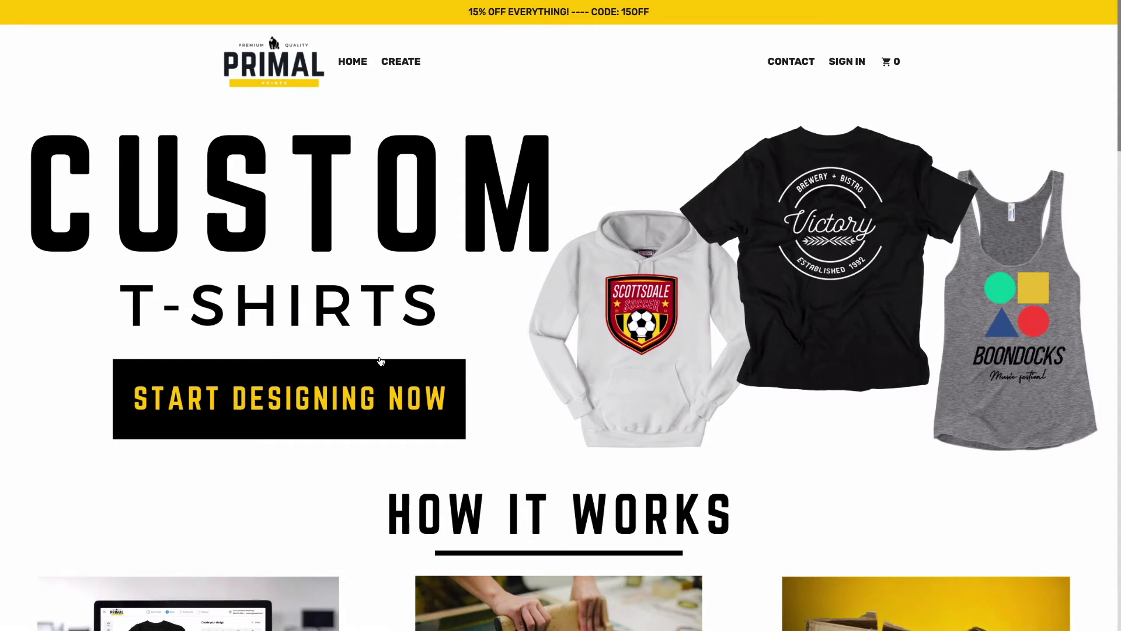
{"action": "scroll", "coordinate": [344, 424], "scroll_direction": "down", "scroll_amount": 2}
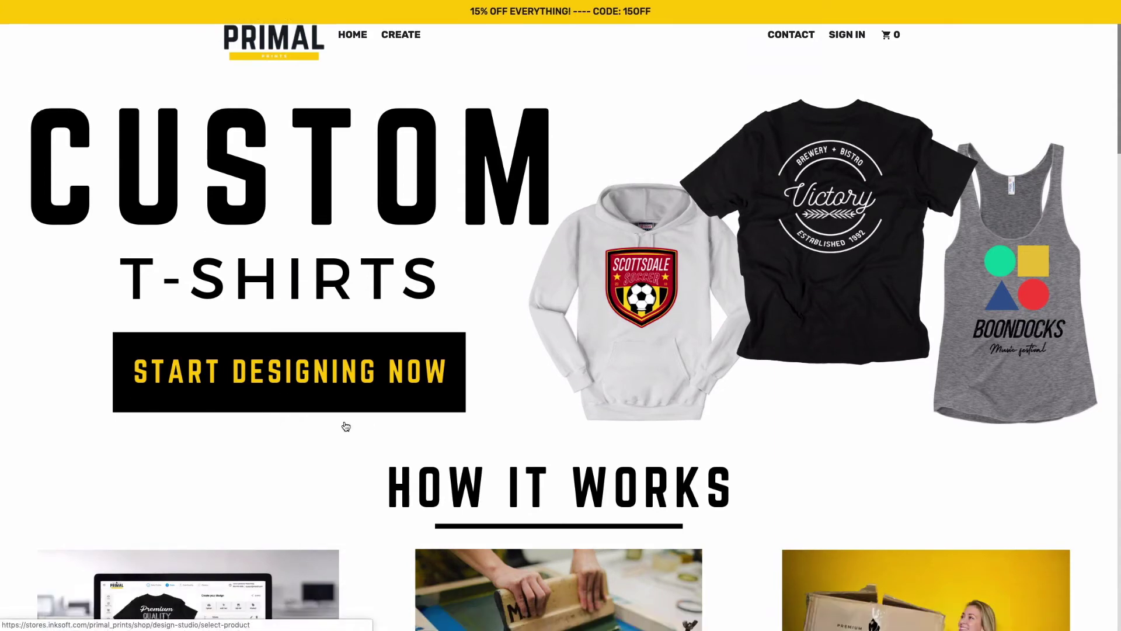
{"action": "scroll", "coordinate": [342, 419], "scroll_direction": "down", "scroll_amount": 6}
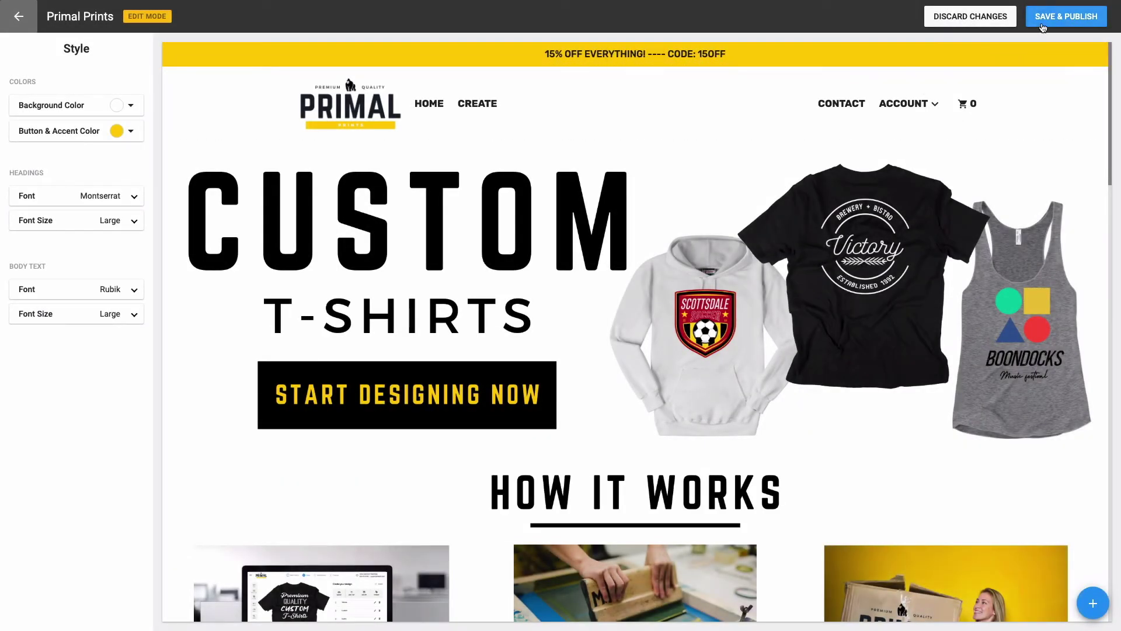
Step: Save and publish the homepage, exit edit mode, and view the four active products in Store Admin
{"action": "left_click", "coordinate": [1066, 28]}
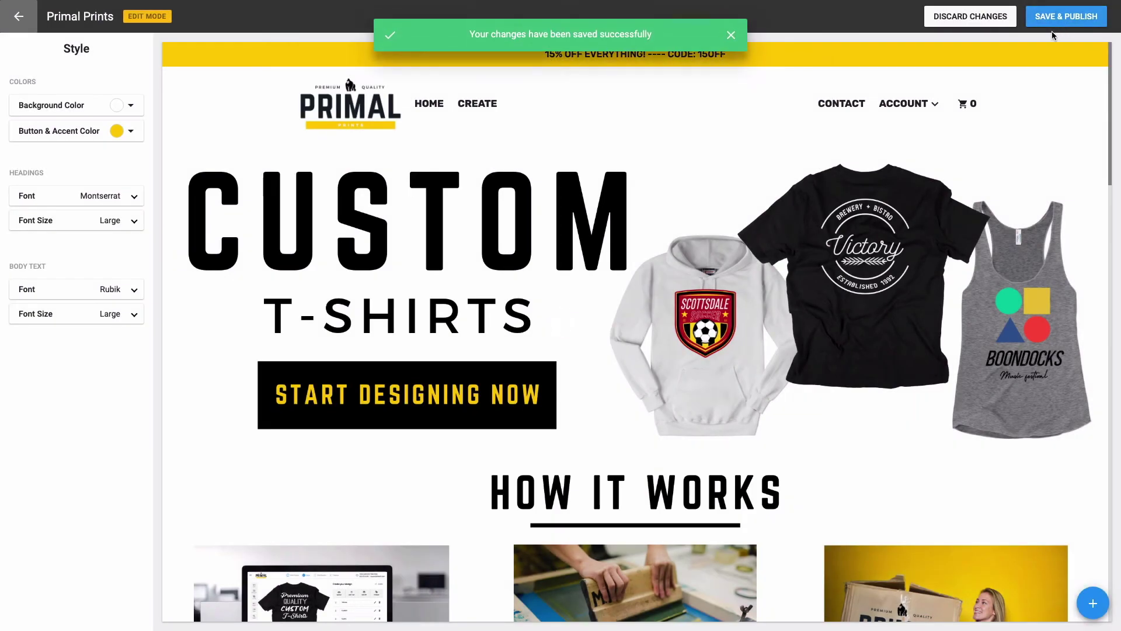
{"action": "mouse_move", "coordinate": [801, 58]}
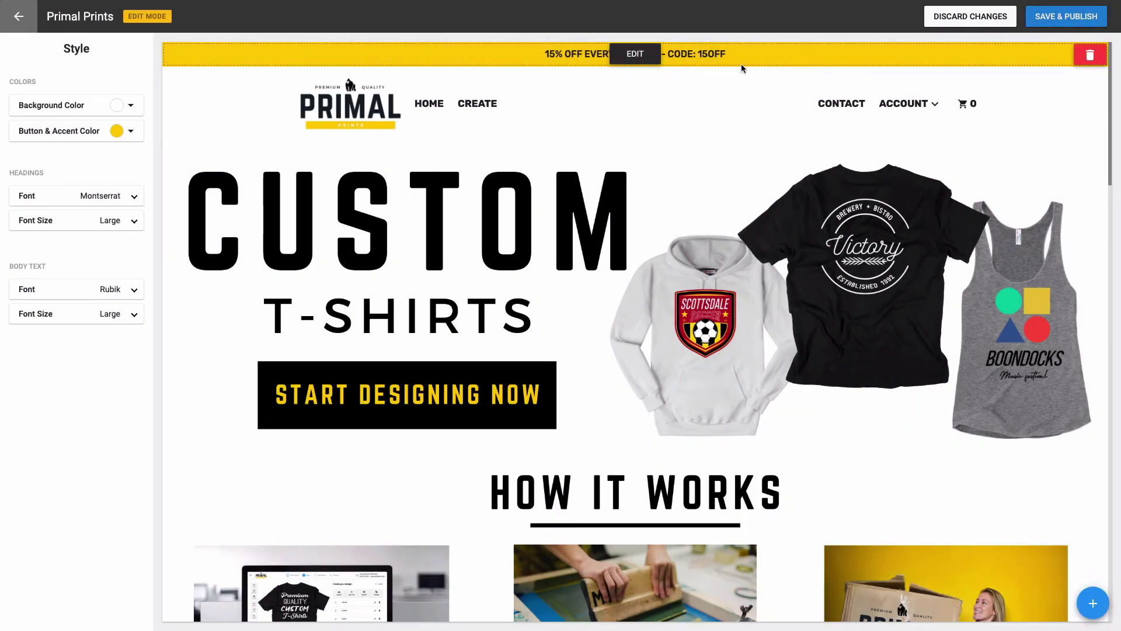
{"action": "left_click", "coordinate": [19, 16]}
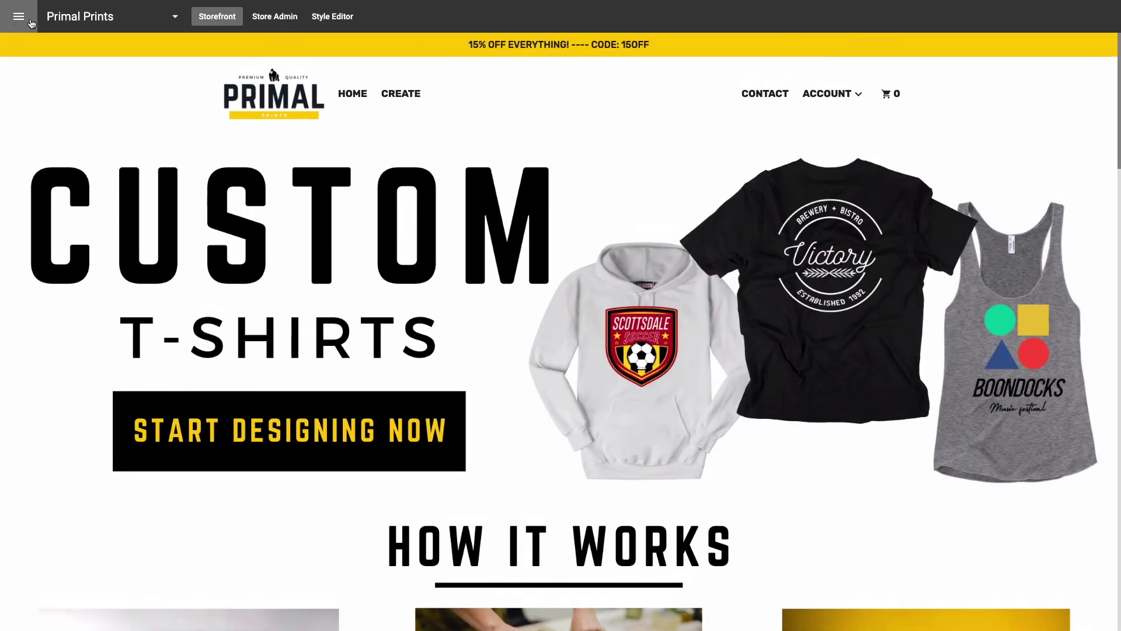
{"action": "left_click", "coordinate": [294, 21]}
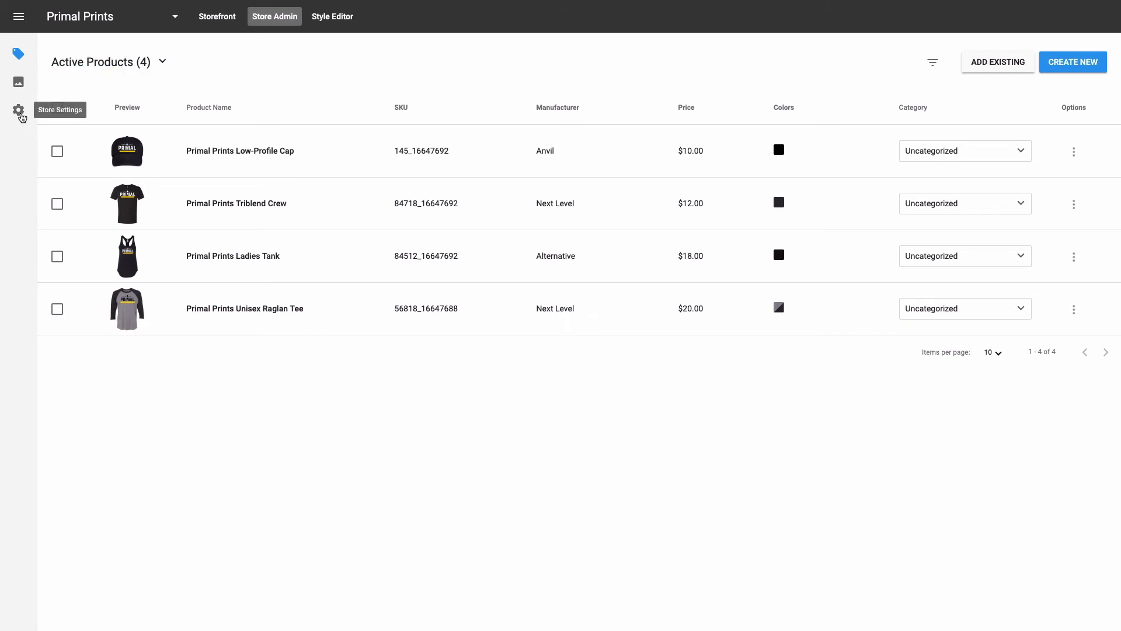
Step: Open Store Settings at the Name & Directory page
{"action": "left_click", "coordinate": [20, 112]}
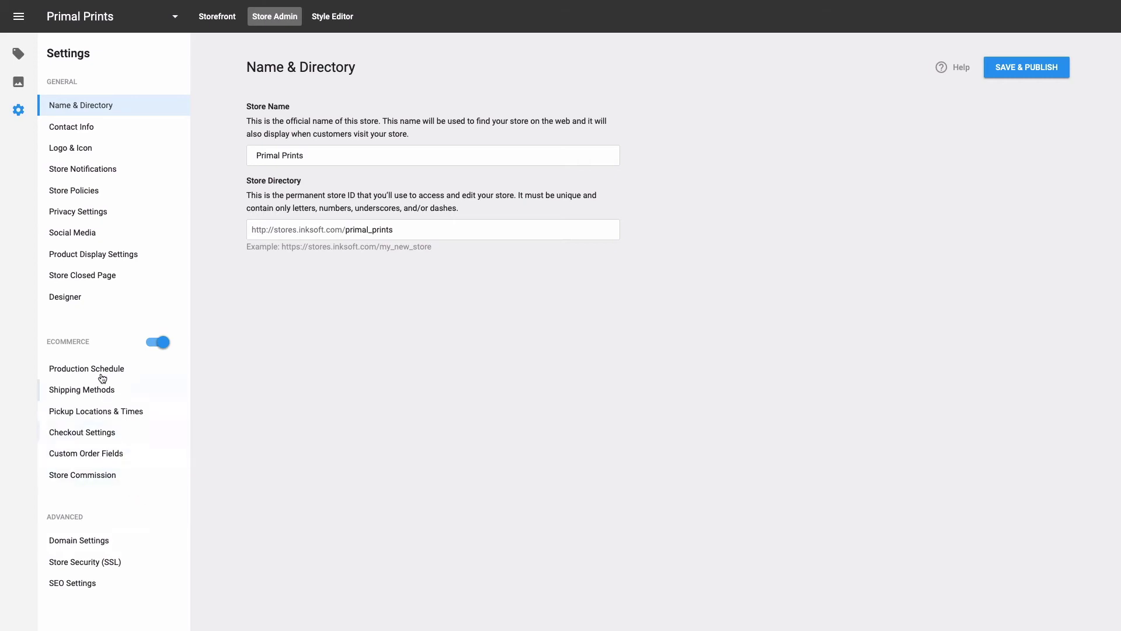
Step: Look over the Designer settings, then return to the live Primal Prints storefront
{"action": "left_click", "coordinate": [88, 300]}
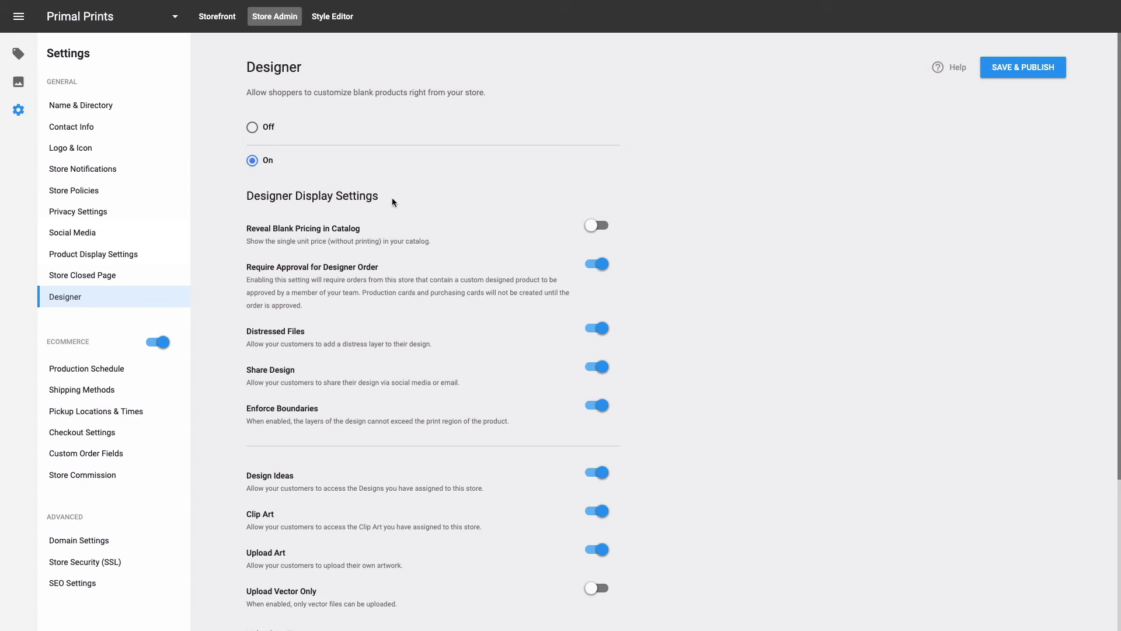
{"action": "scroll", "coordinate": [410, 289], "scroll_direction": "down", "scroll_amount": 3}
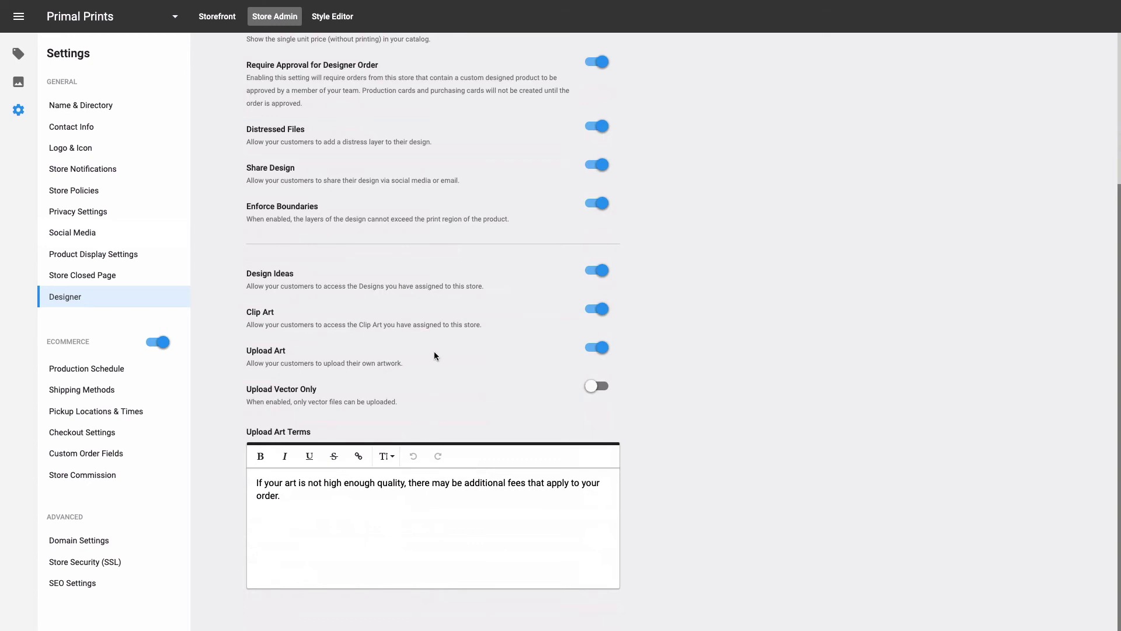
{"action": "scroll", "coordinate": [436, 354], "scroll_direction": "up", "scroll_amount": 3}
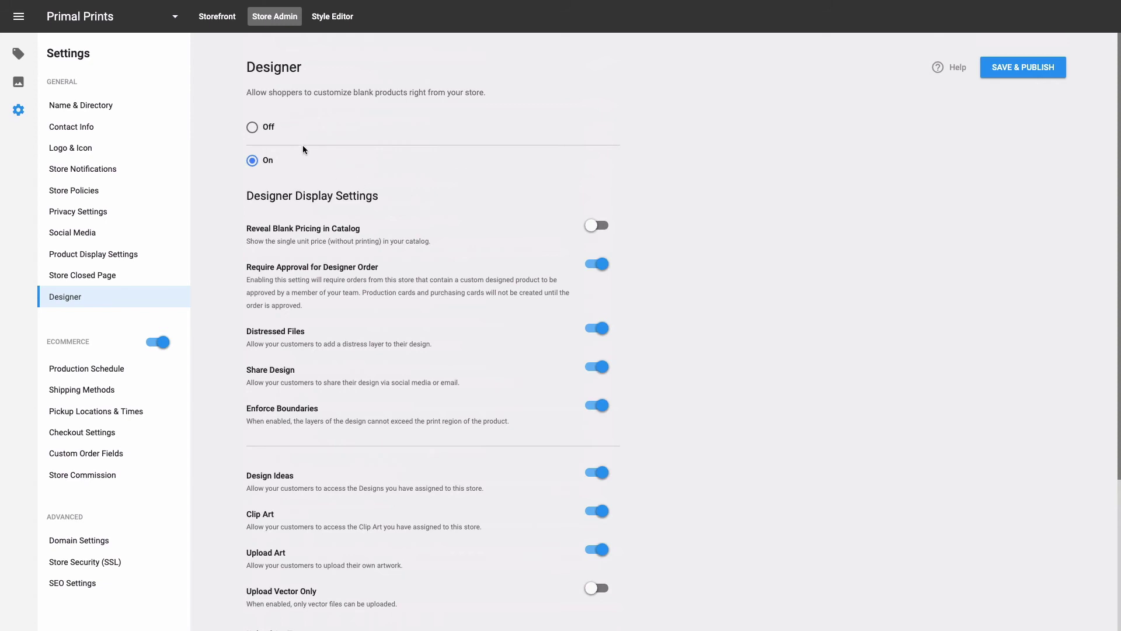
{"action": "left_click", "coordinate": [223, 23]}
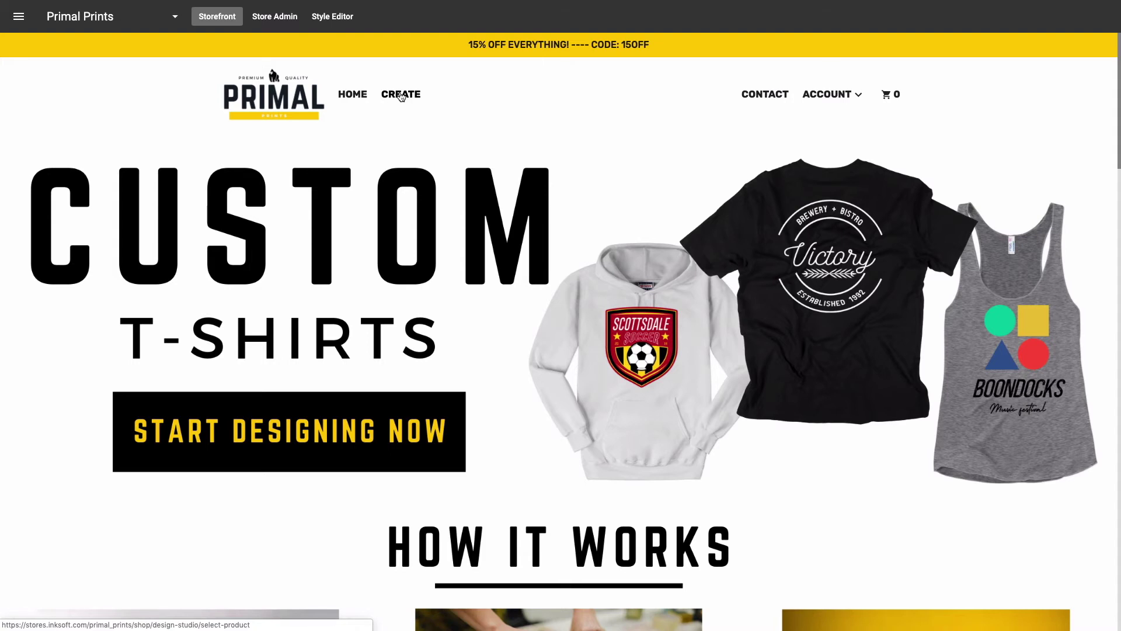
Step: Open the design studio's Select a product page and copy its web address
{"action": "left_click", "coordinate": [401, 95]}
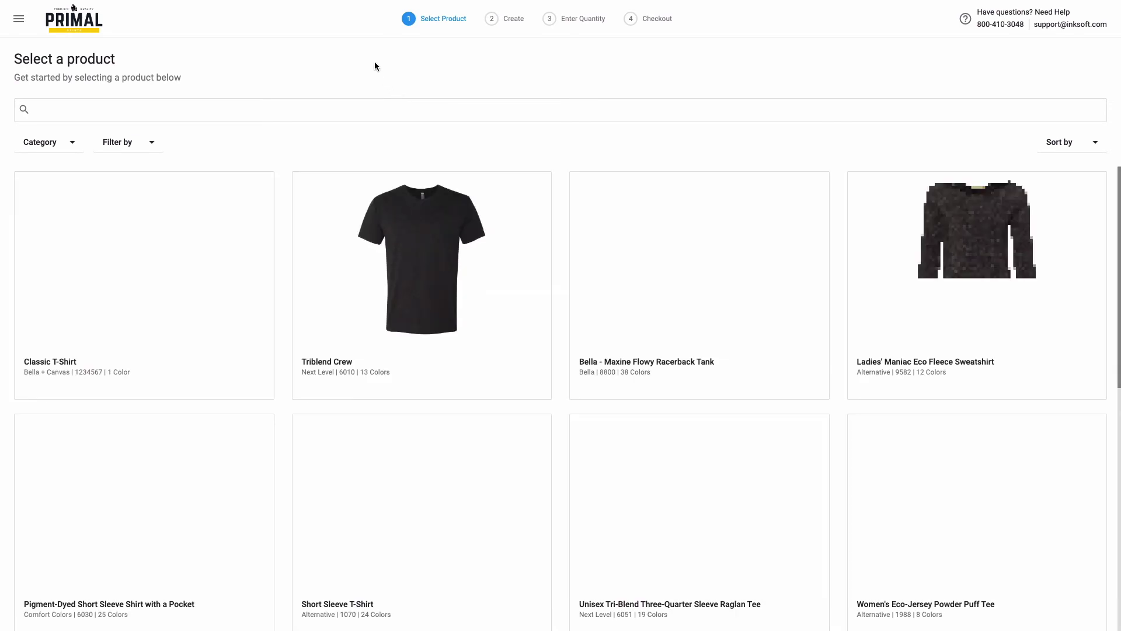
{"action": "key", "text": "super+shift+f"}
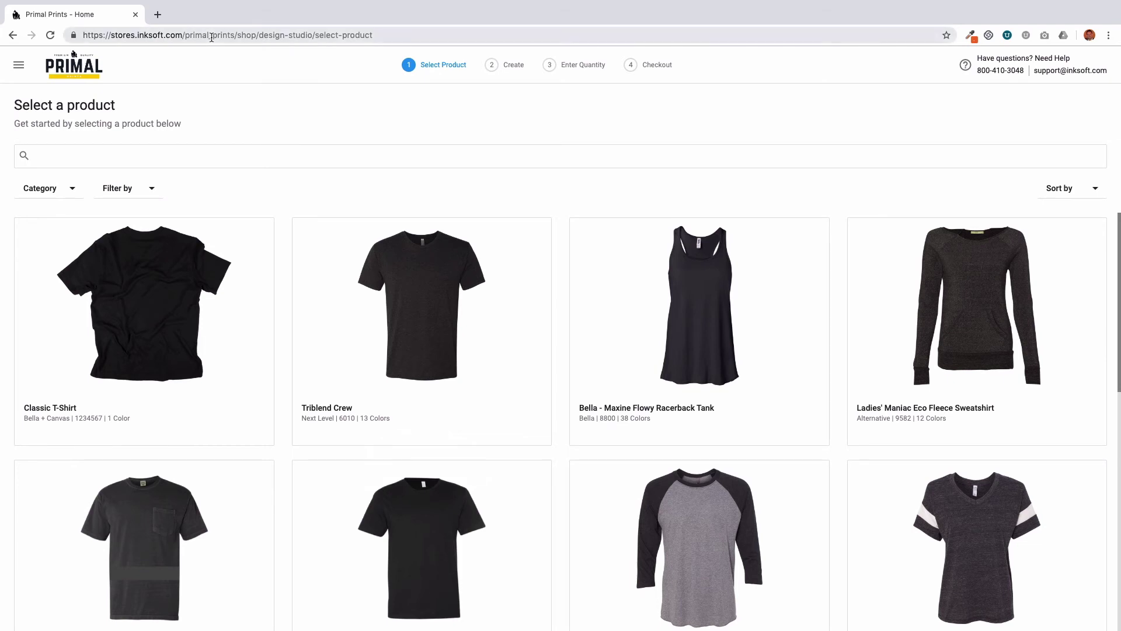
{"action": "left_click_drag", "start_coordinate": [373, 35], "coordinate": [104, 27]}
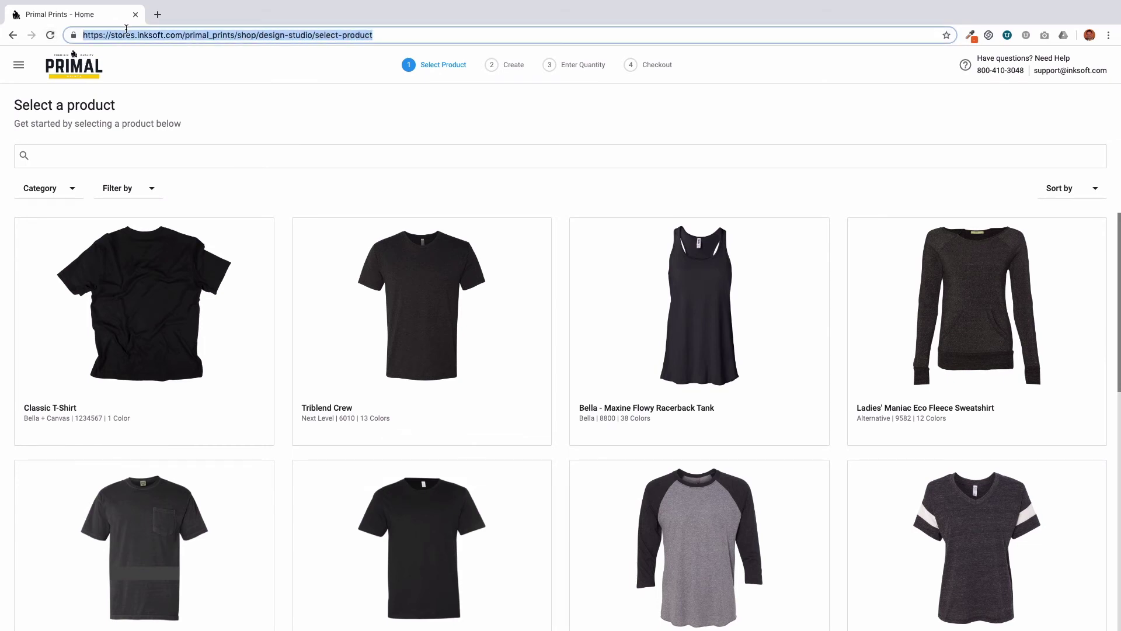
{"action": "right_click", "coordinate": [130, 35]}
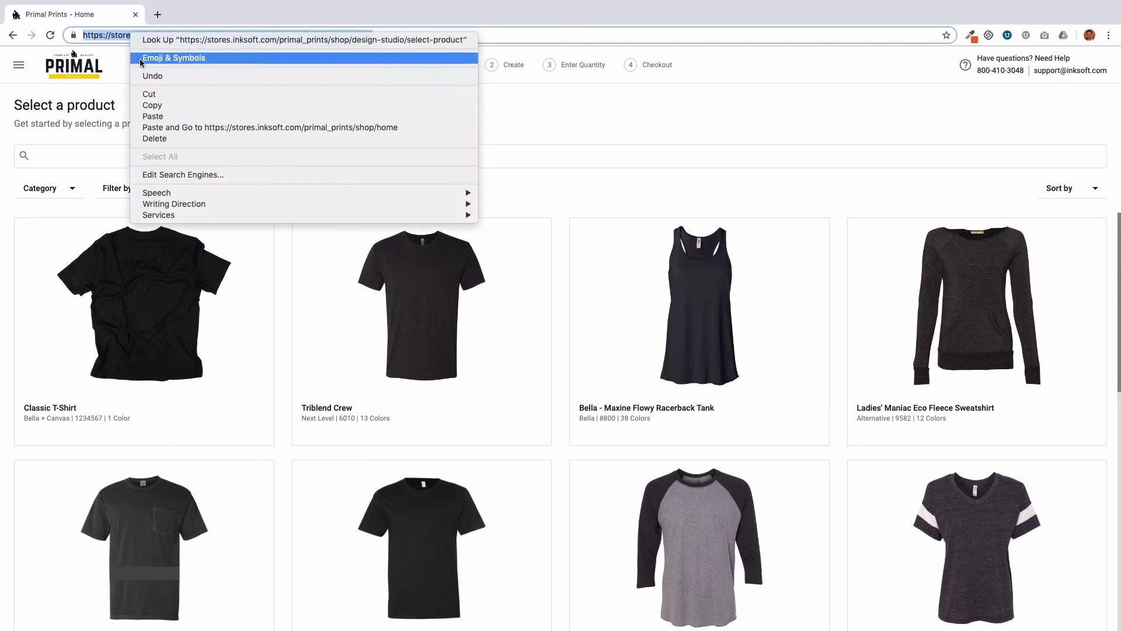
{"action": "left_click", "coordinate": [150, 106]}
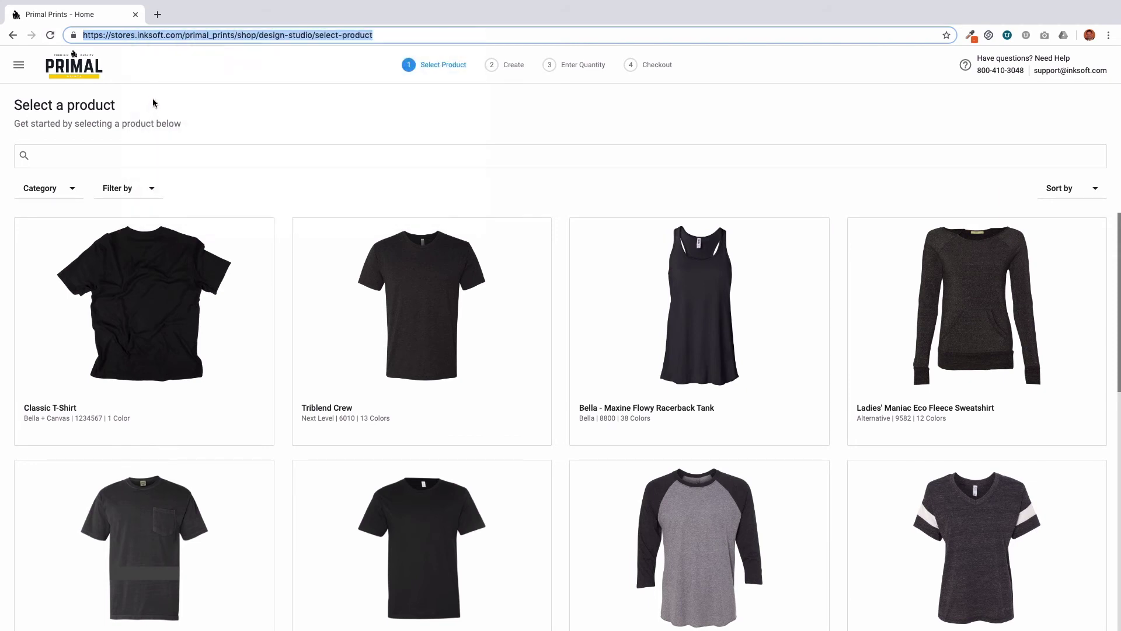
Step: Go back to the Primal Prints homepage in edit mode via the site menu
{"action": "left_click", "coordinate": [20, 66]}
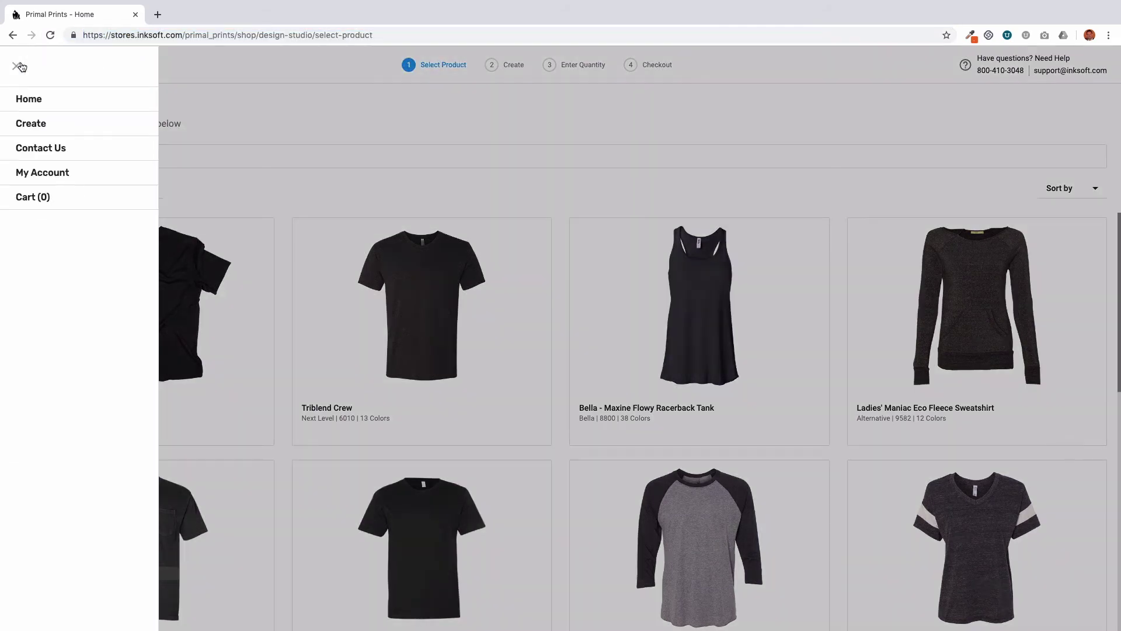
{"action": "left_click", "coordinate": [37, 95]}
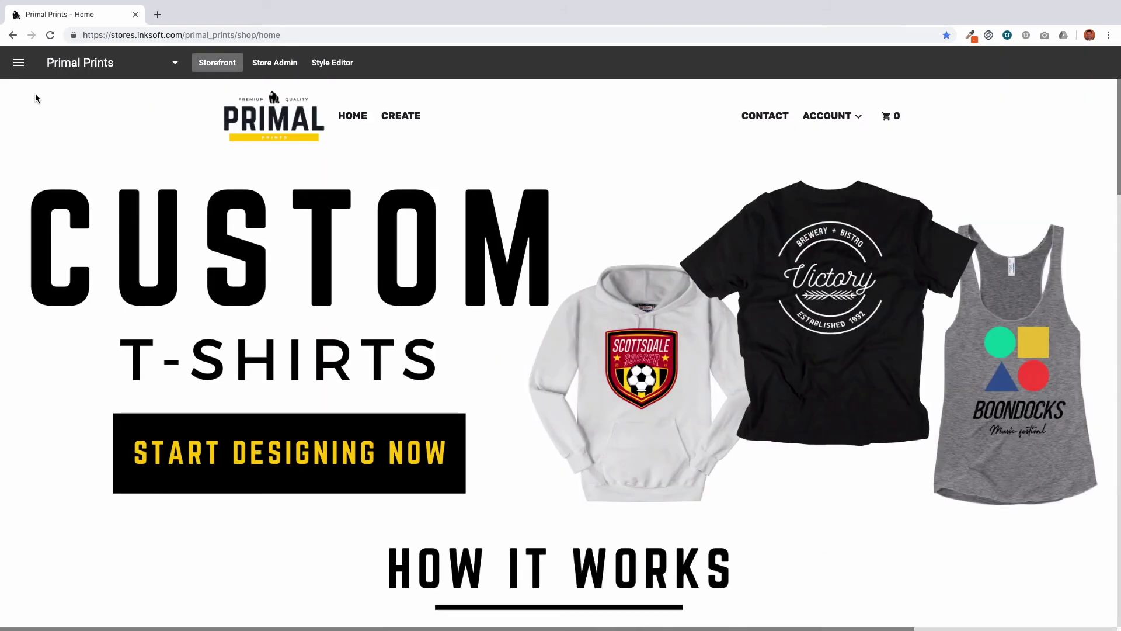
{"action": "left_click", "coordinate": [330, 66]}
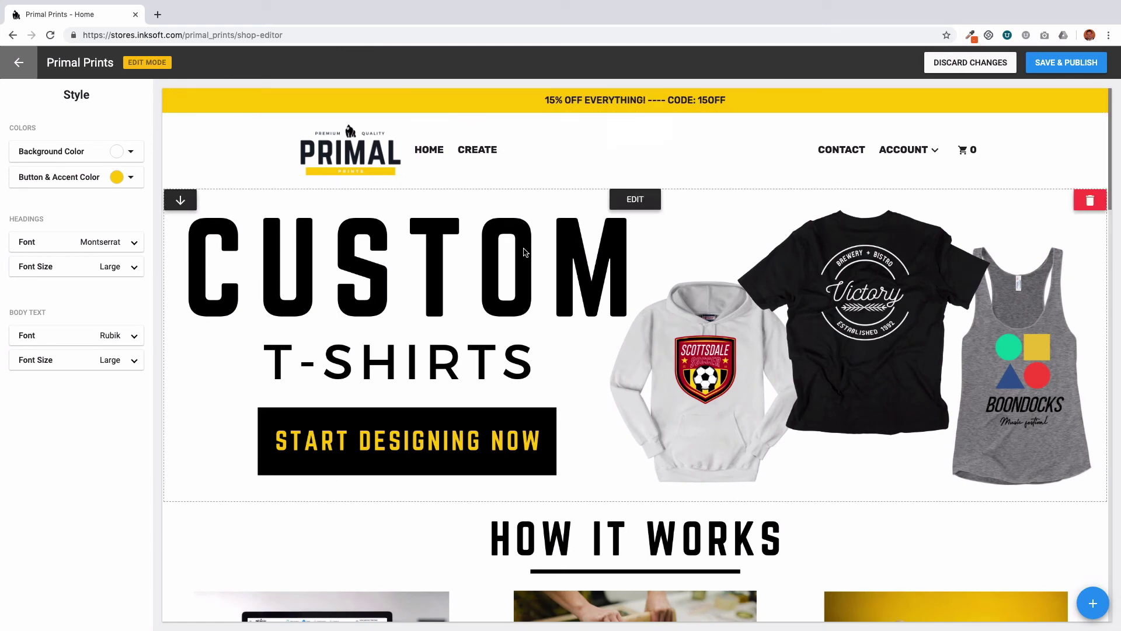
Step: Replace the Custom T-Shirts hero banner's Link with the design studio select-product URL
{"action": "left_click", "coordinate": [636, 202]}
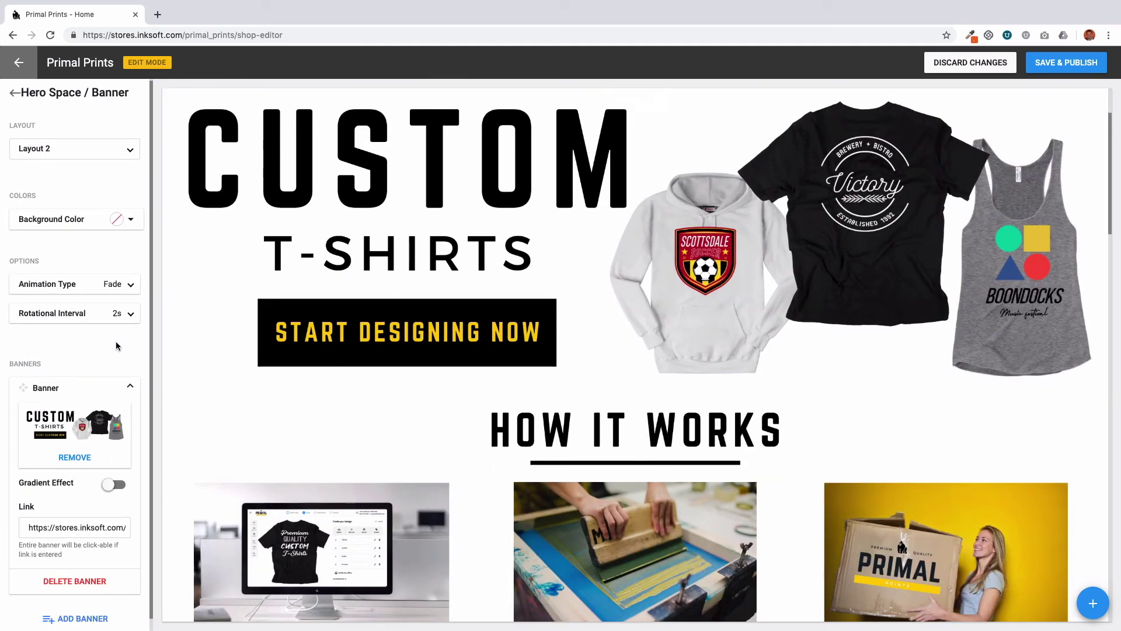
{"action": "scroll", "coordinate": [117, 339], "scroll_direction": "down", "scroll_amount": 1}
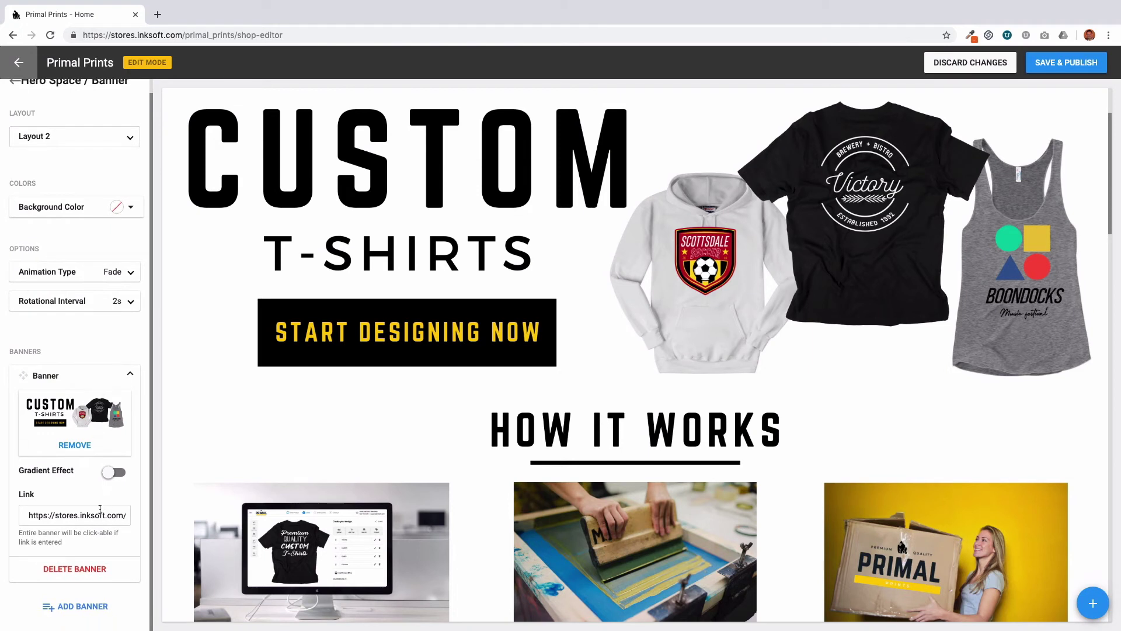
{"action": "triple_click", "coordinate": [94, 515]}
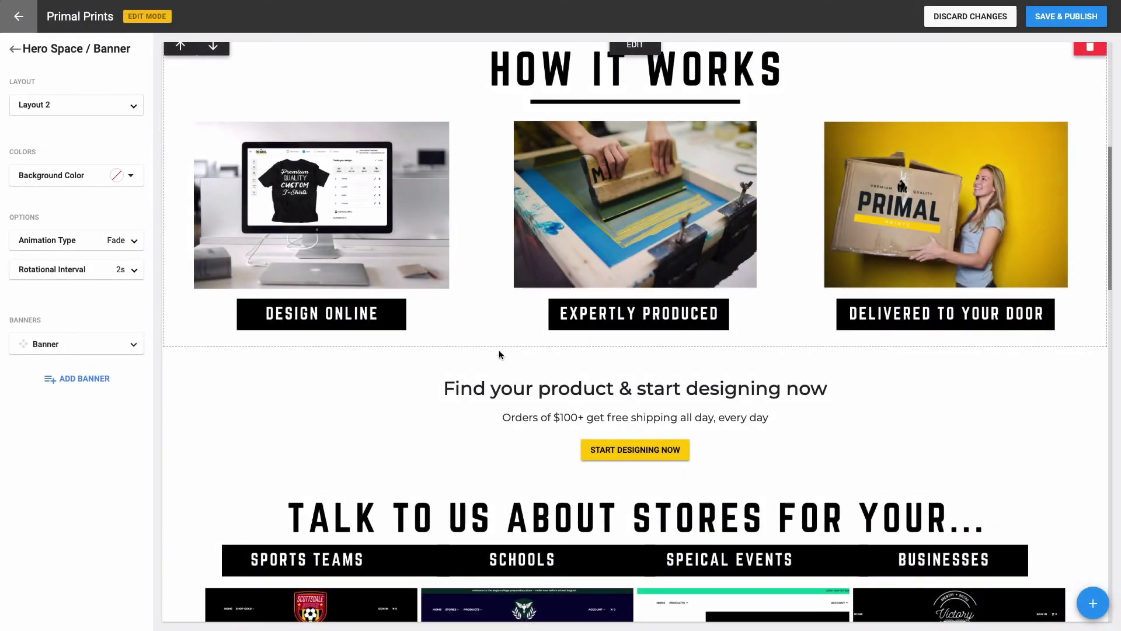
{"action": "mouse_move", "coordinate": [607, 368]}
{"action": "left_click", "coordinate": [630, 361]}
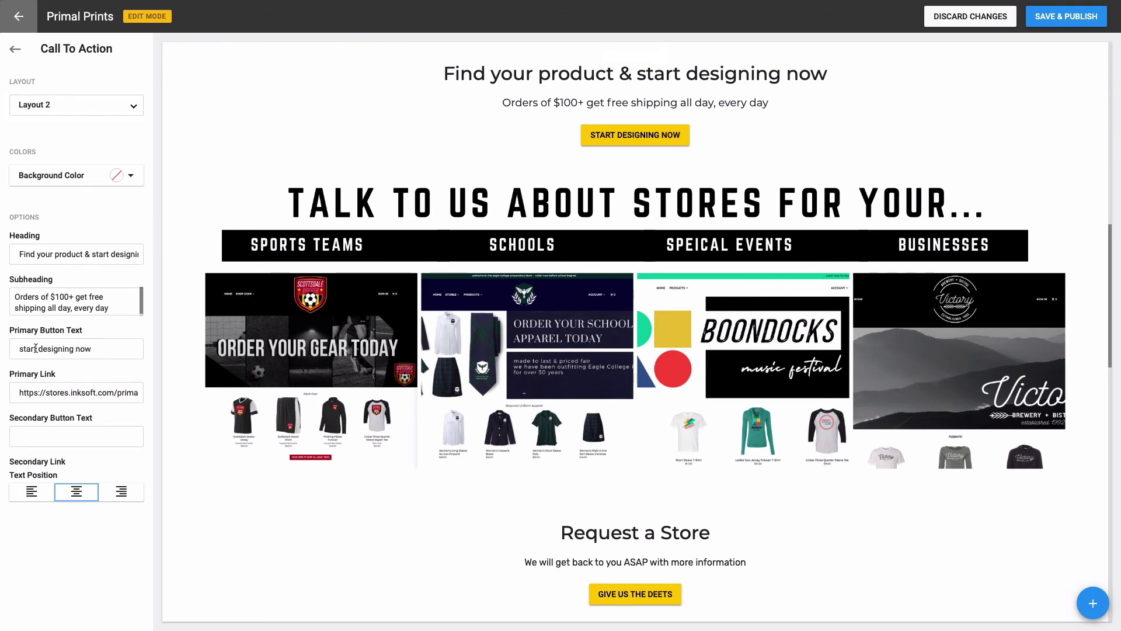
Step: Select the 'stores' part of the Find your product section's Primary Link URL
{"action": "triple_click", "coordinate": [19, 393]}
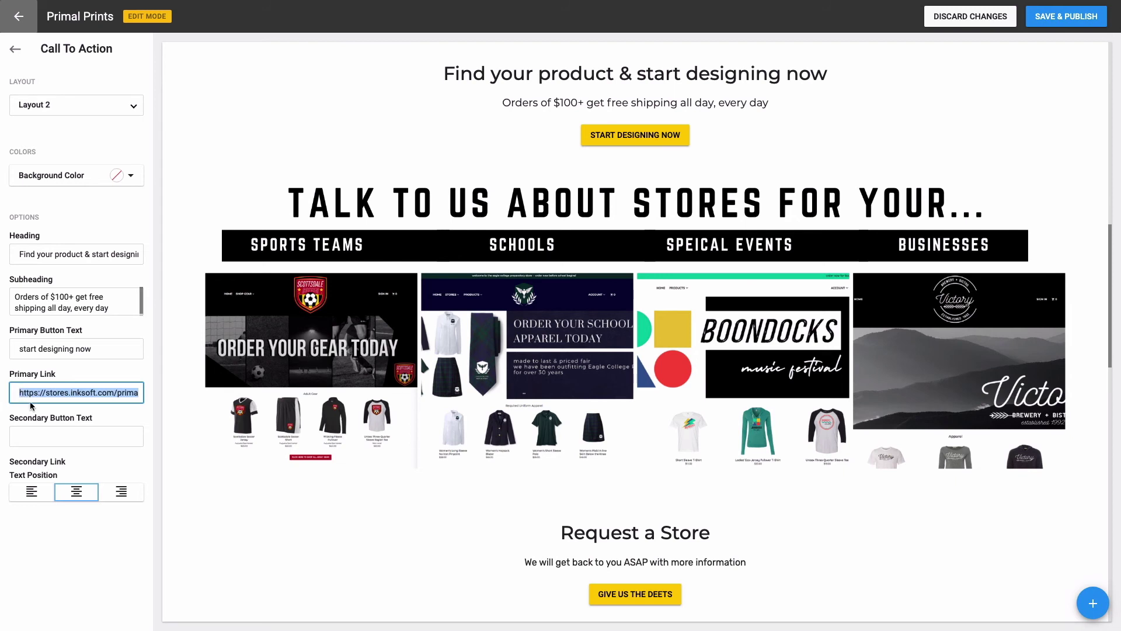
{"action": "left_click", "coordinate": [35, 407]}
{"action": "left_click_drag", "start_coordinate": [46, 393], "coordinate": [69, 395]}
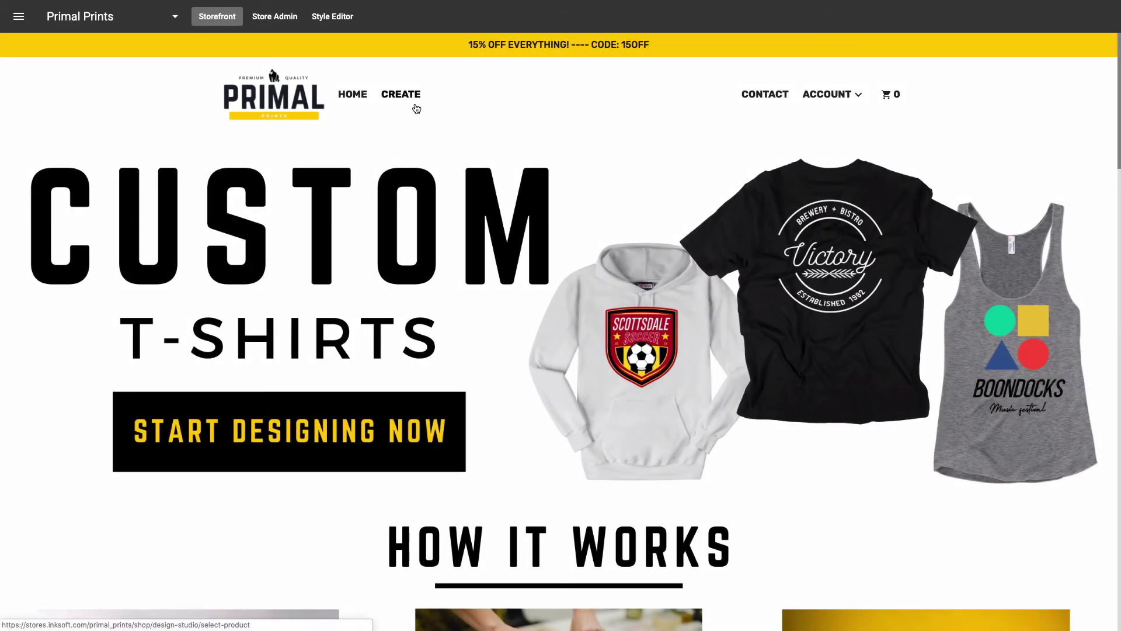
{"action": "scroll", "coordinate": [462, 149], "scroll_direction": "down", "scroll_amount": 1}
{"action": "scroll", "coordinate": [461, 152], "scroll_direction": "down", "scroll_amount": 3}
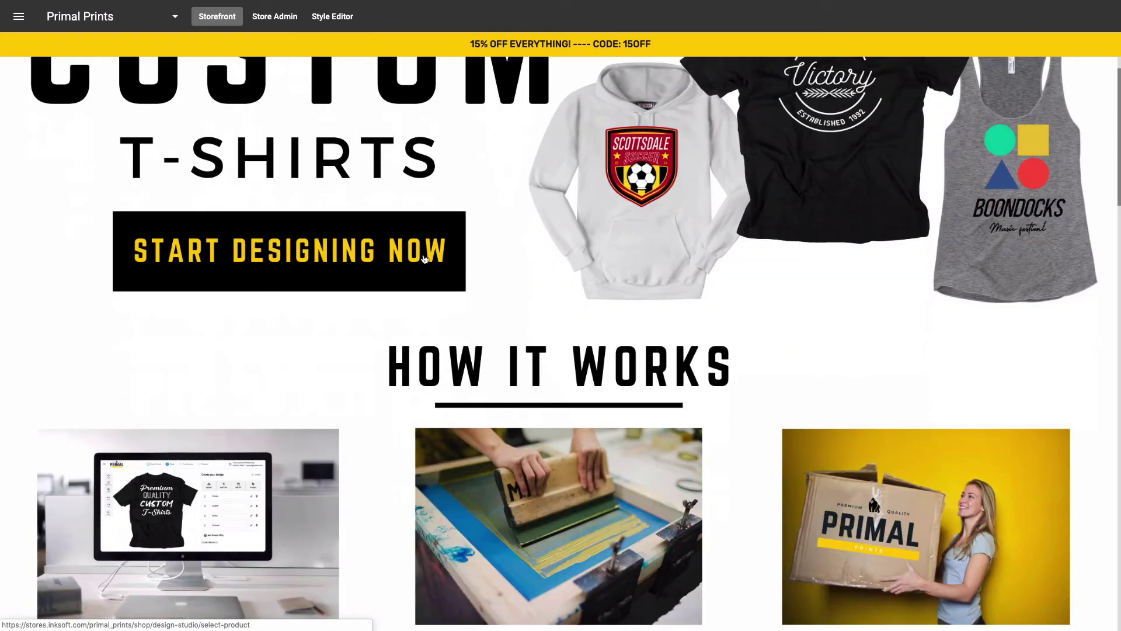
{"action": "scroll", "coordinate": [422, 257], "scroll_direction": "down", "scroll_amount": 3}
{"action": "scroll", "coordinate": [422, 257], "scroll_direction": "down", "scroll_amount": 6}
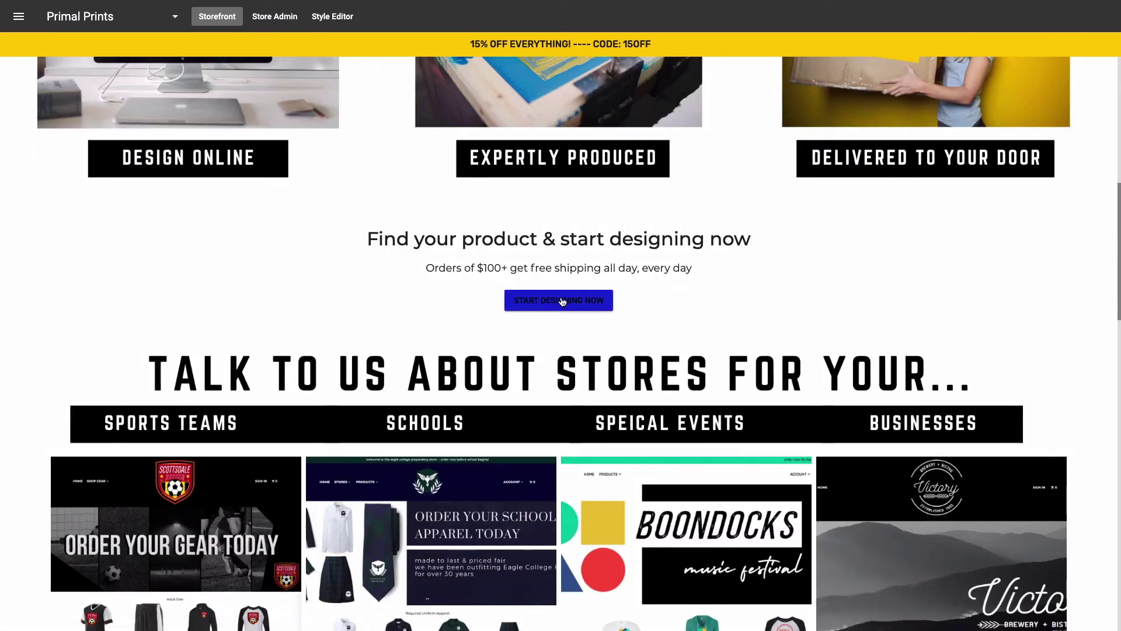
{"action": "scroll", "coordinate": [578, 325], "scroll_direction": "down", "scroll_amount": 12}
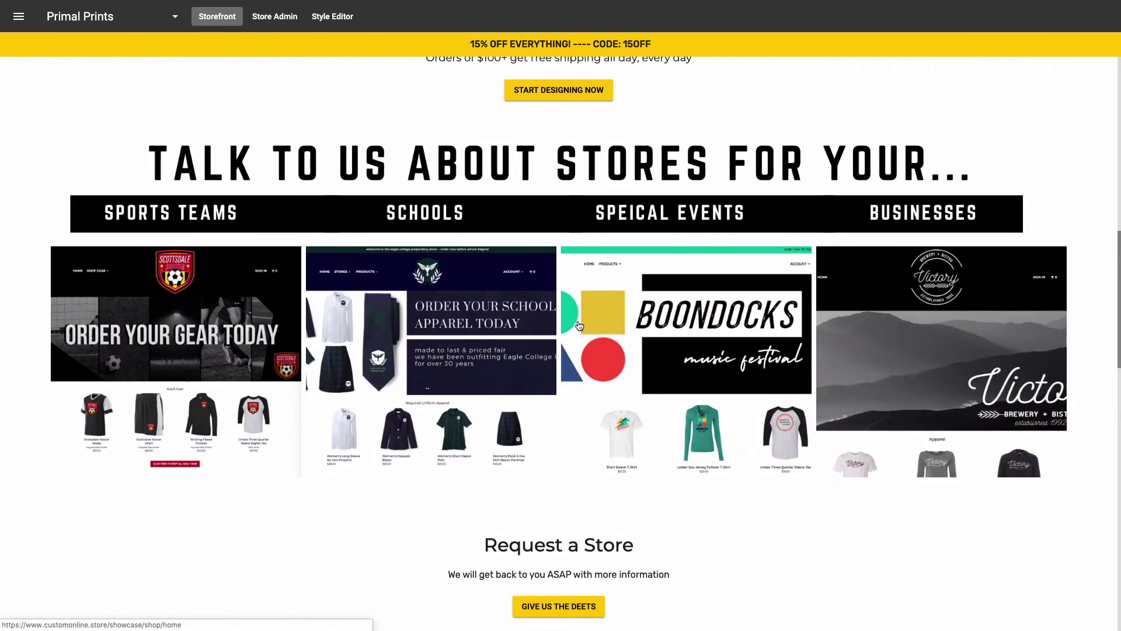
{"action": "scroll", "coordinate": [577, 322], "scroll_direction": "down", "scroll_amount": 10}
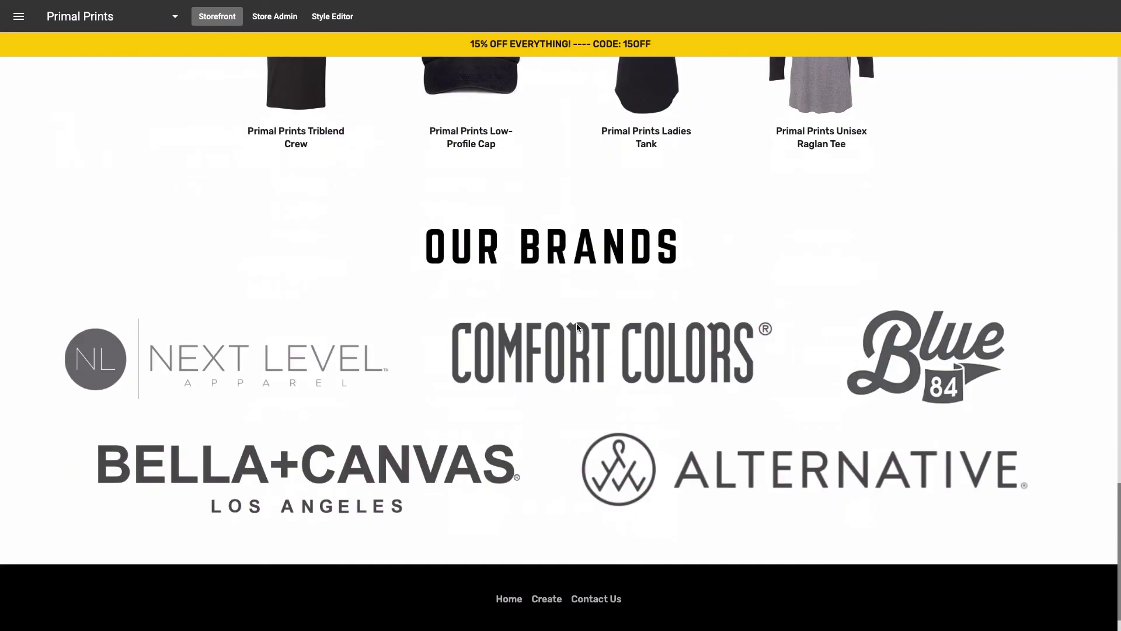
{"action": "left_click", "coordinate": [552, 554]}
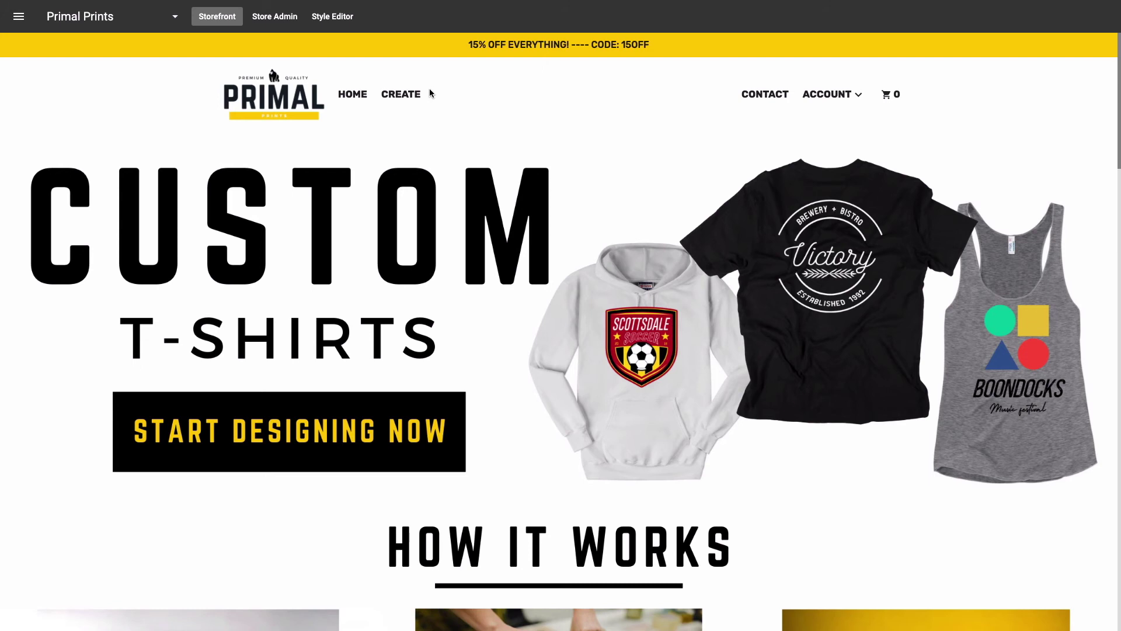
Step: In edit mode, delete the yellow announcement bar and the hero section, confirming each
{"action": "left_click", "coordinate": [346, 18]}
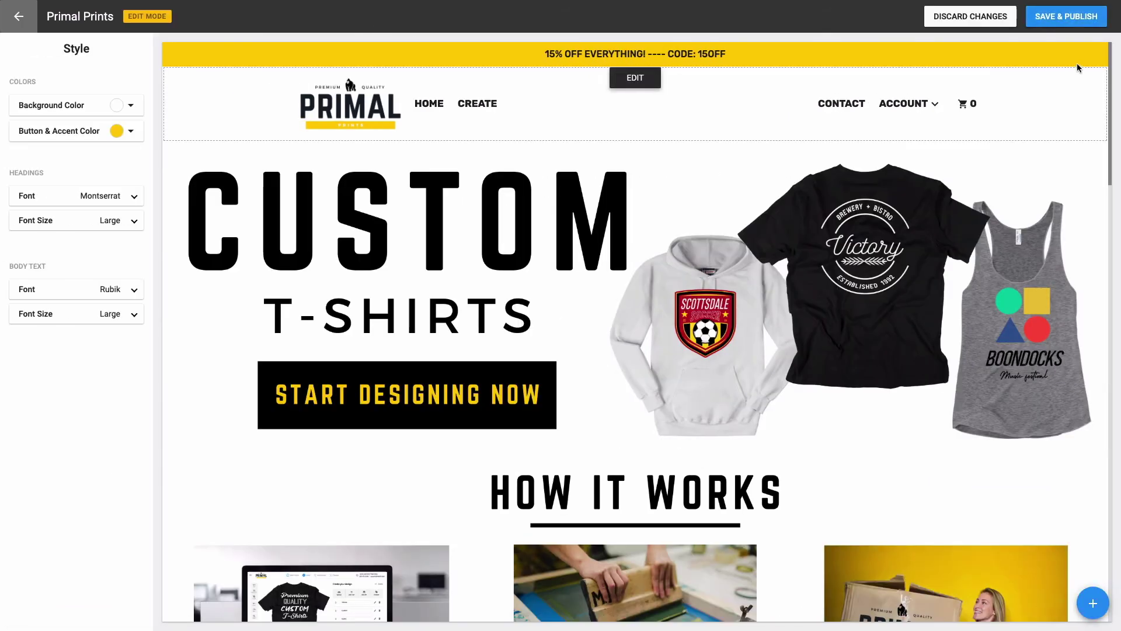
{"action": "left_click", "coordinate": [1092, 53]}
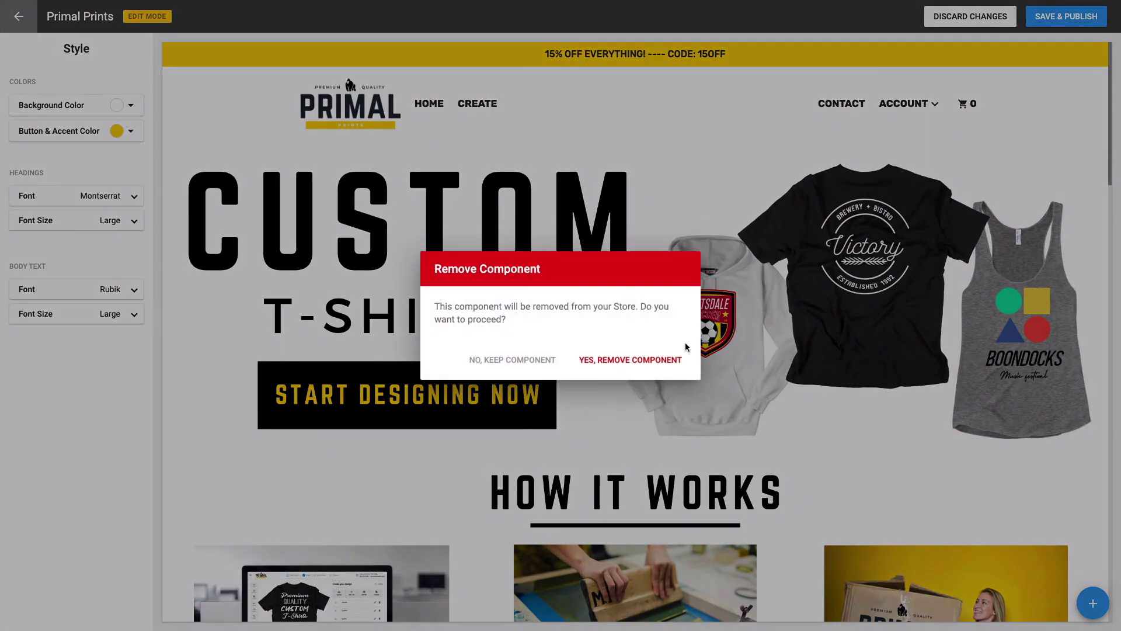
{"action": "left_click", "coordinate": [677, 359]}
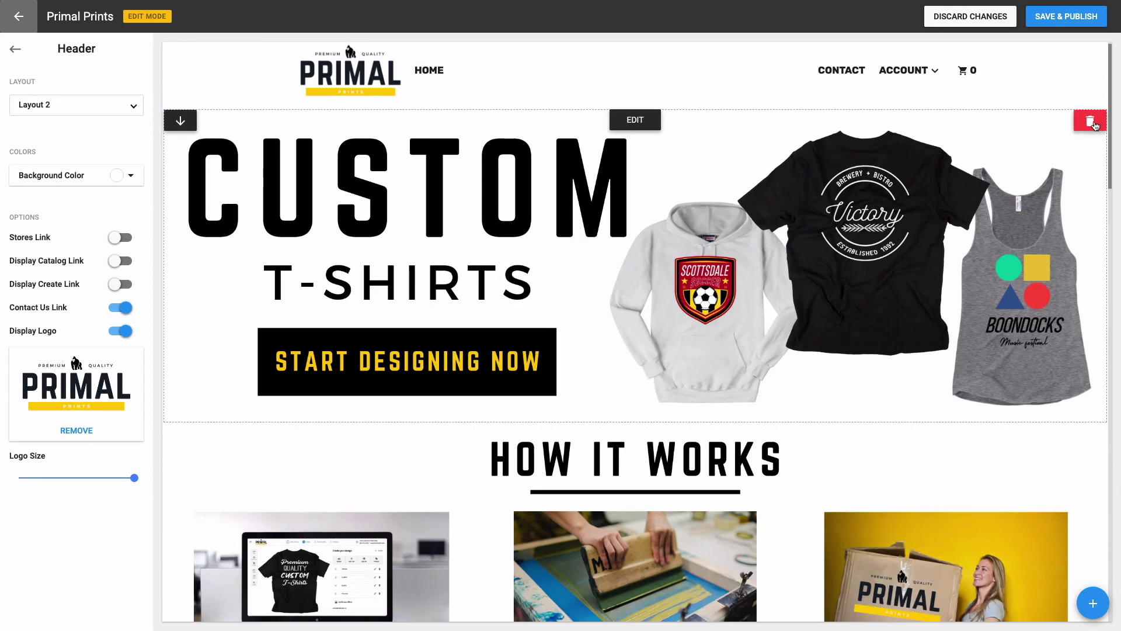
{"action": "left_click", "coordinate": [1096, 120]}
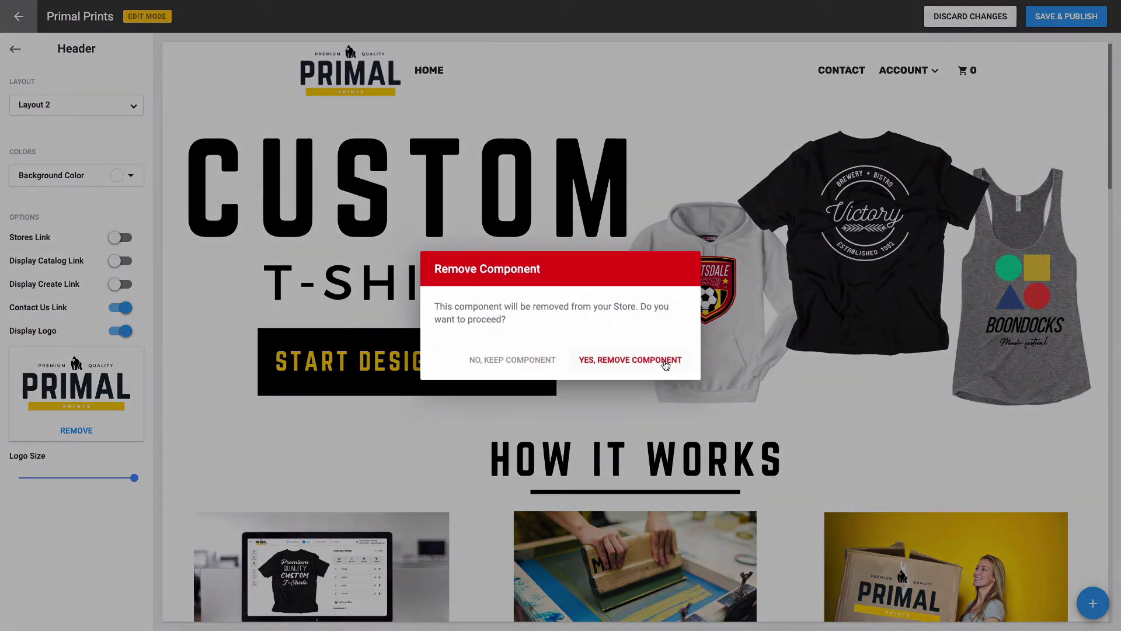
{"action": "left_click", "coordinate": [665, 359]}
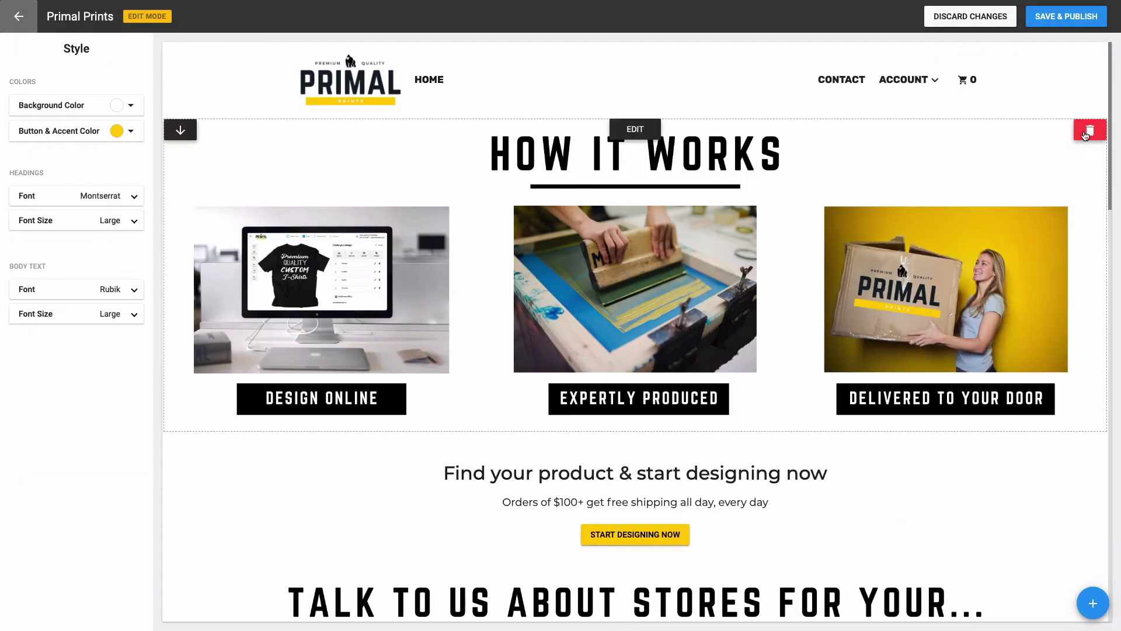
Step: Delete the How It Works and Find your product sections, confirming each removal
{"action": "left_click", "coordinate": [1088, 131]}
{"action": "left_click", "coordinate": [665, 359]}
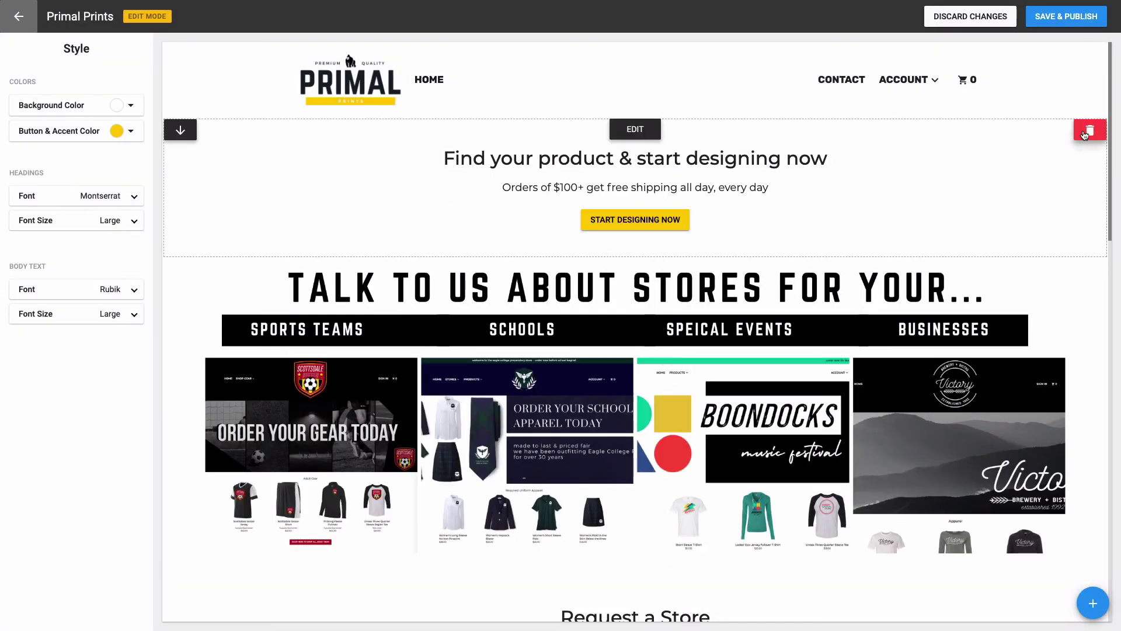
{"action": "left_click", "coordinate": [1088, 131]}
{"action": "left_click", "coordinate": [634, 358]}
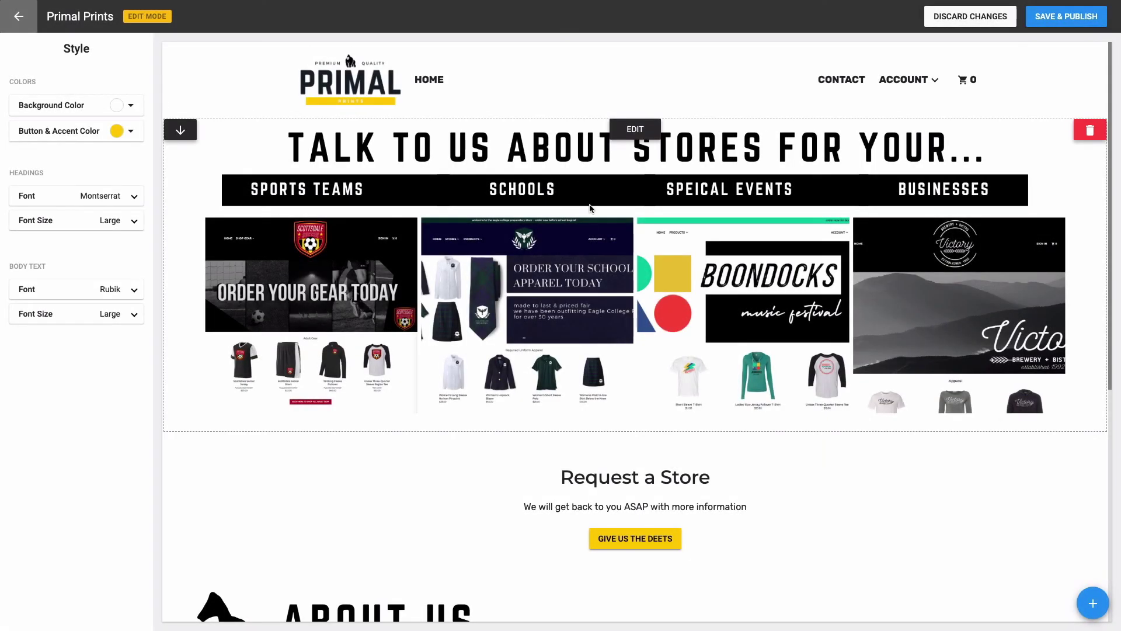
{"action": "scroll", "coordinate": [590, 208], "scroll_direction": "down", "scroll_amount": 7}
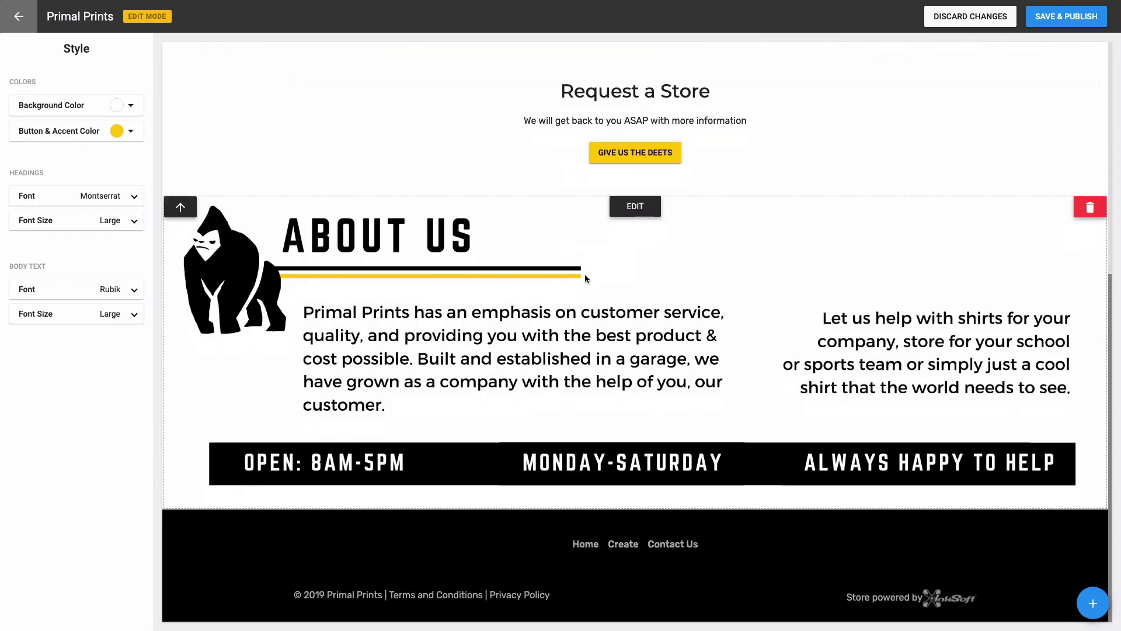
{"action": "scroll", "coordinate": [534, 287], "scroll_direction": "up", "scroll_amount": 7}
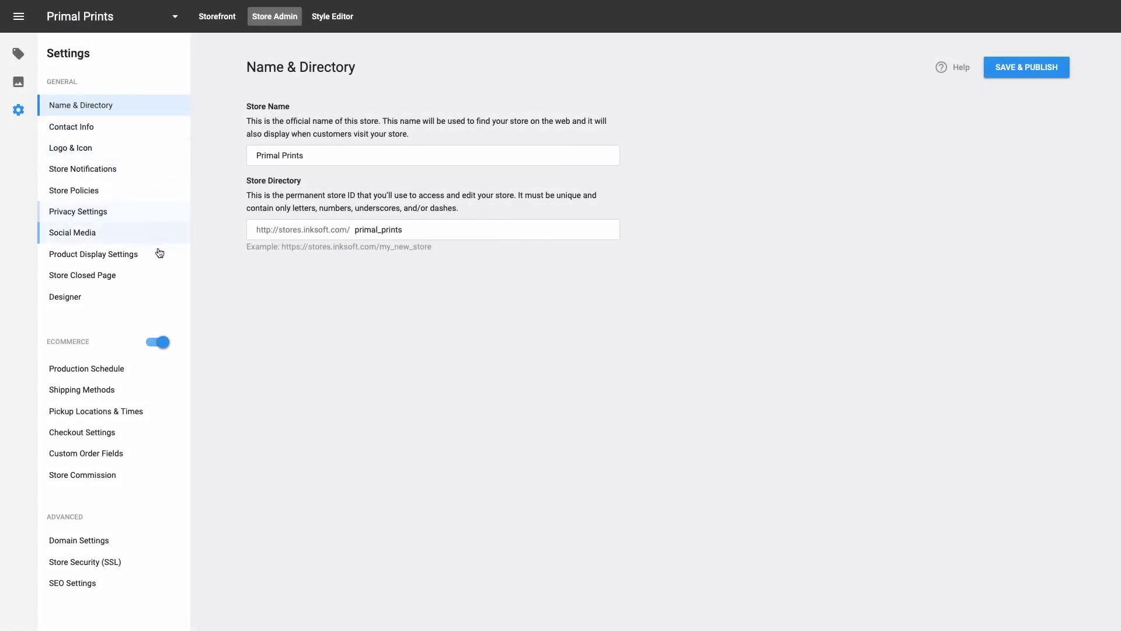
Step: Disable the store's eCommerce, confirm the dialog, then re-enable eCommerce
{"action": "left_click", "coordinate": [165, 343]}
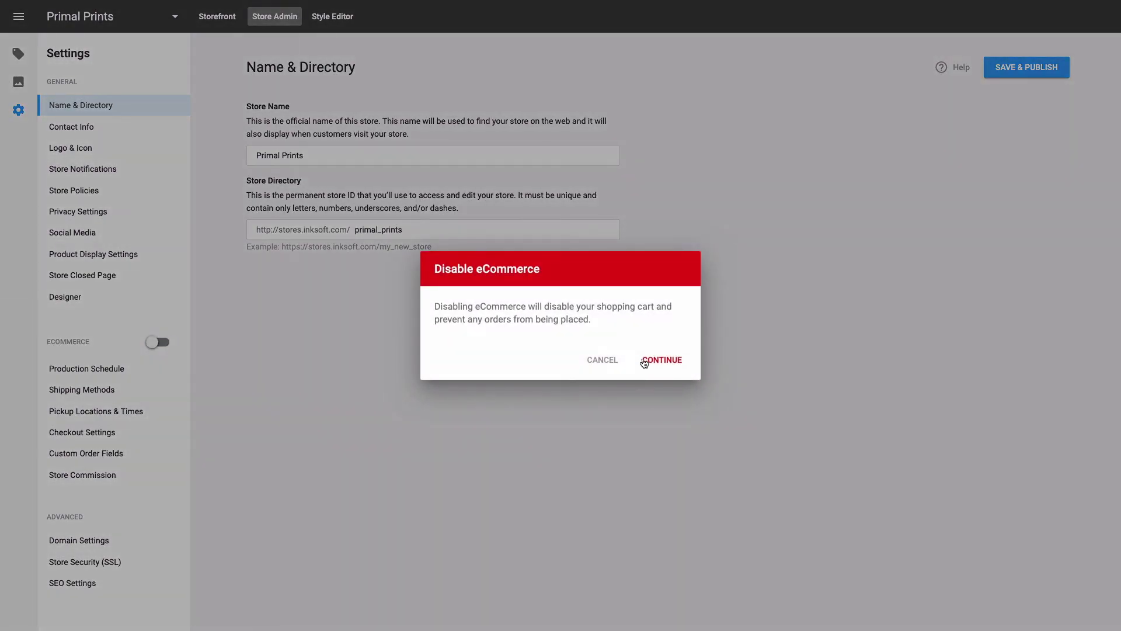
{"action": "left_click", "coordinate": [645, 360]}
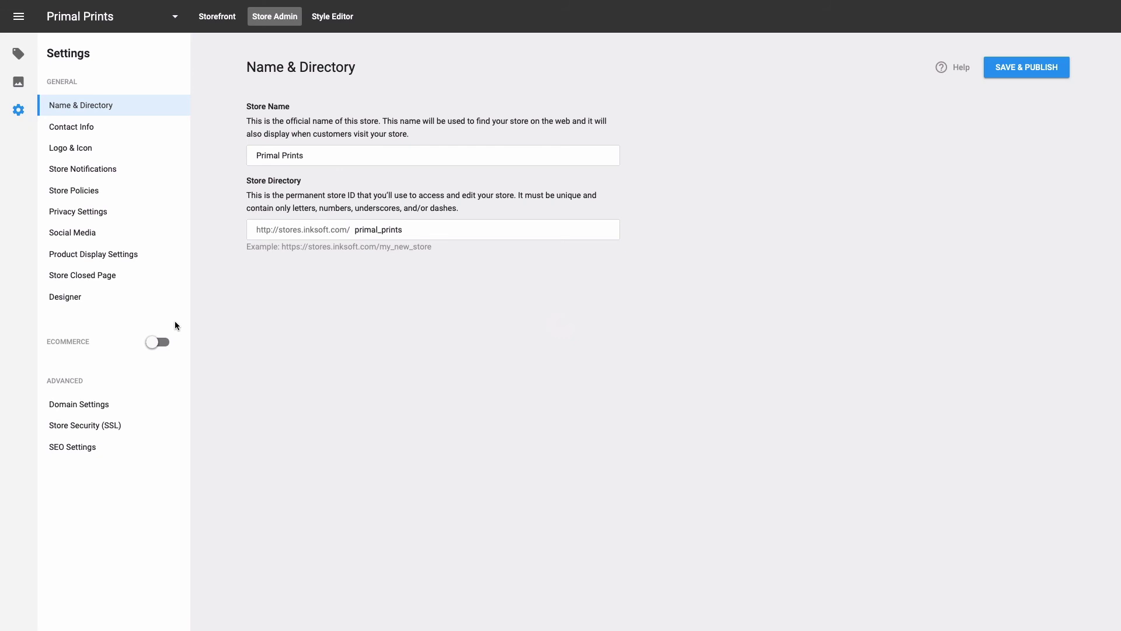
{"action": "left_click", "coordinate": [158, 343]}
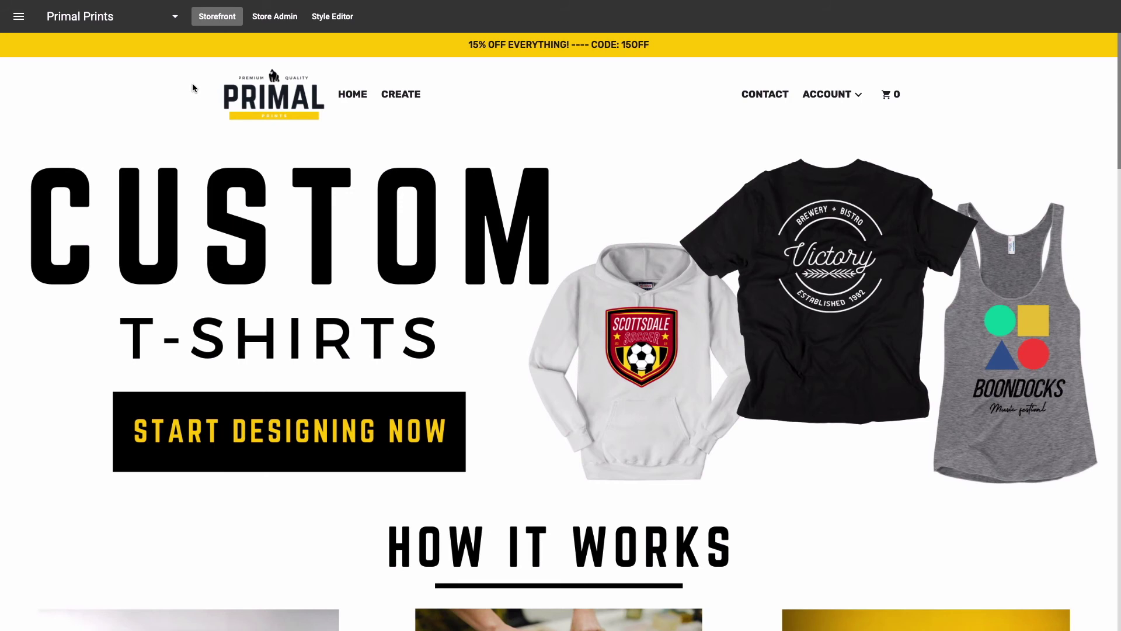
Step: Enter Style Editor and scroll through the All Components list of available layouts
{"action": "left_click", "coordinate": [328, 18]}
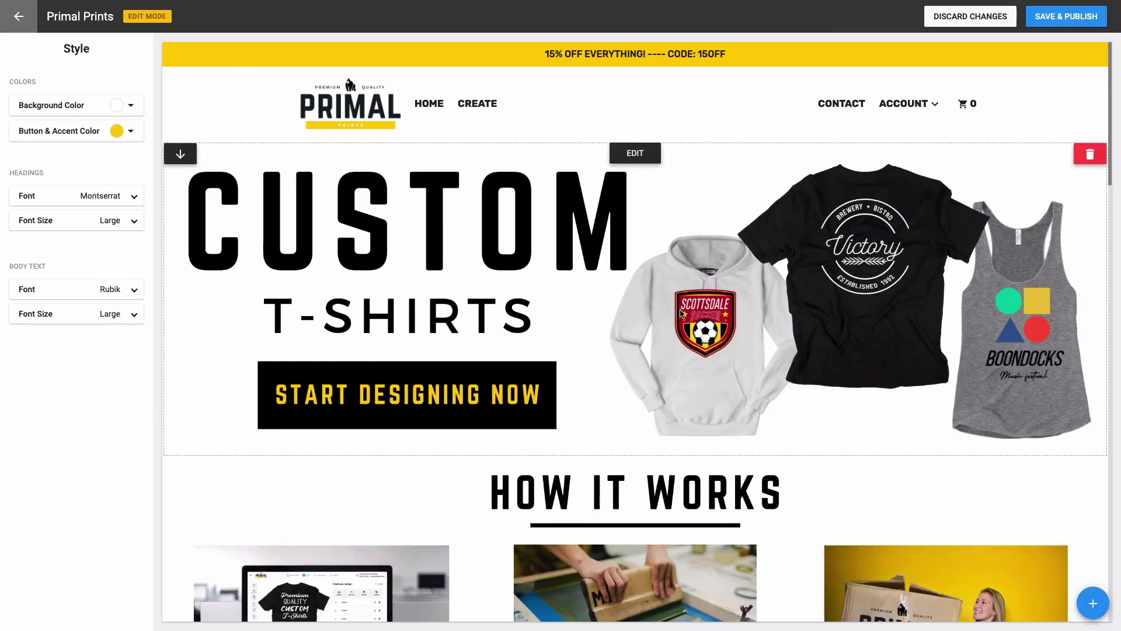
{"action": "left_click", "coordinate": [1093, 603]}
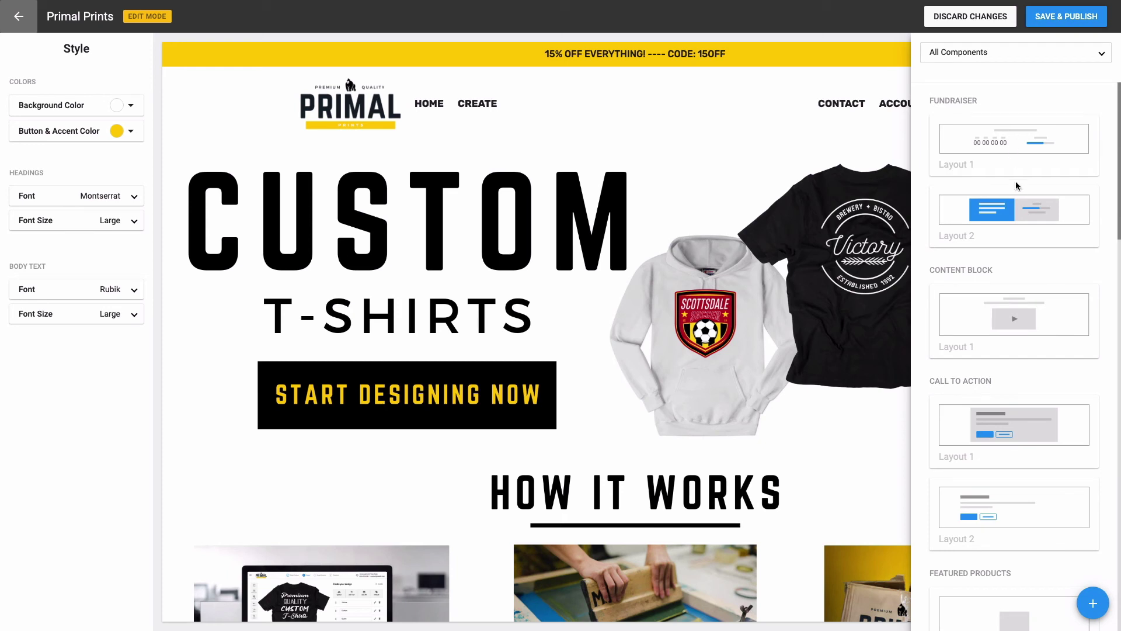
{"action": "scroll", "coordinate": [1017, 263], "scroll_direction": "down", "scroll_amount": 3}
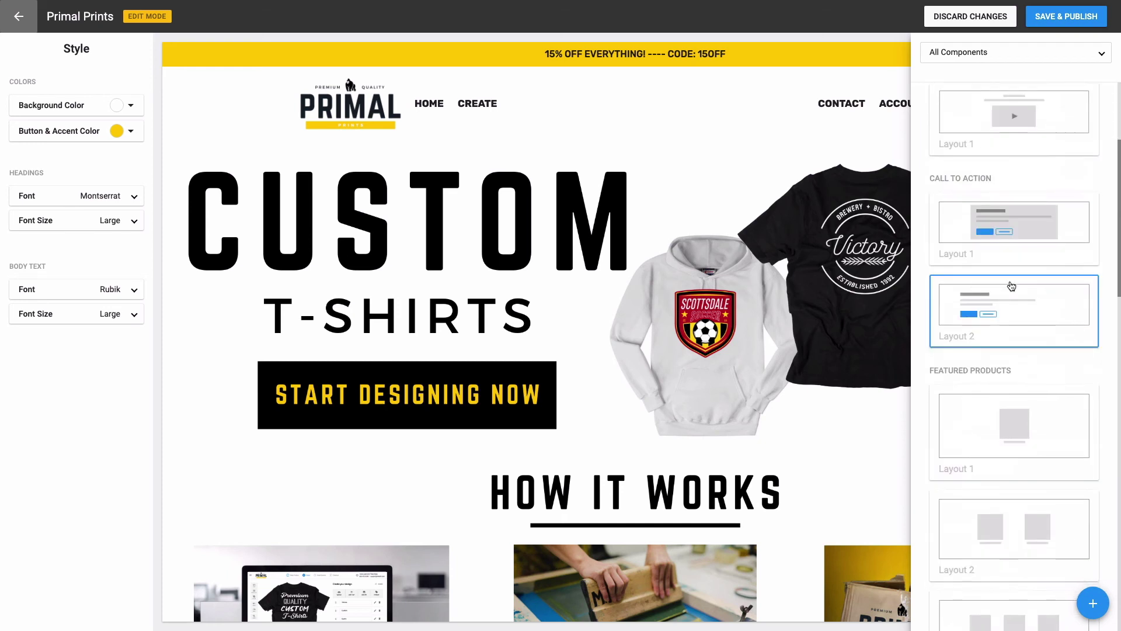
{"action": "scroll", "coordinate": [1012, 285], "scroll_direction": "down", "scroll_amount": 8}
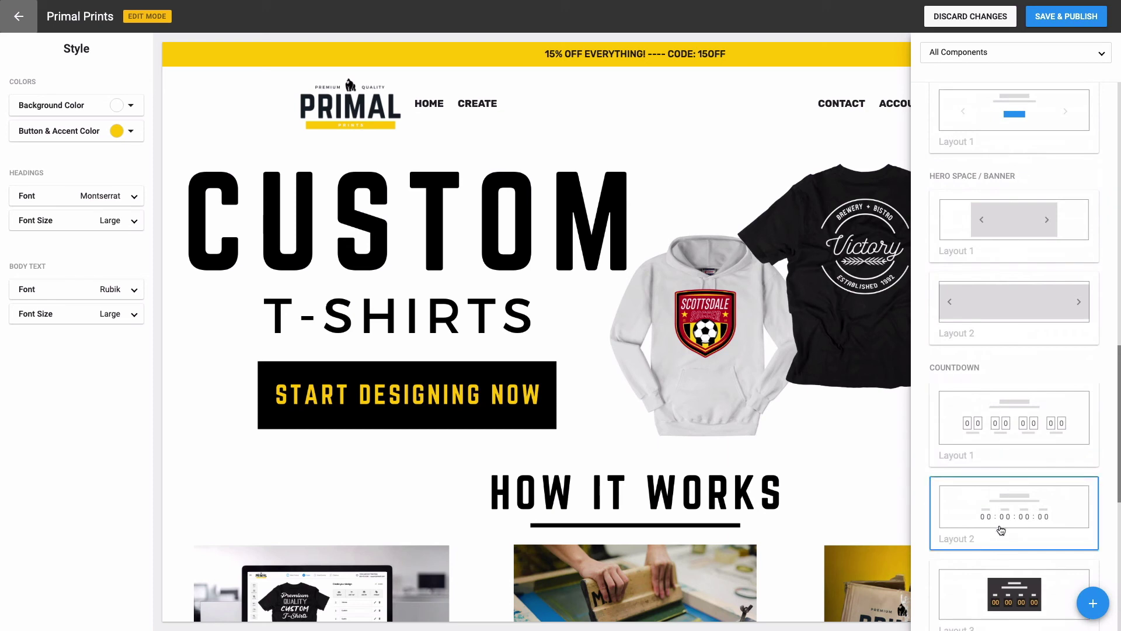
{"action": "scroll", "coordinate": [982, 465], "scroll_direction": "down", "scroll_amount": 2}
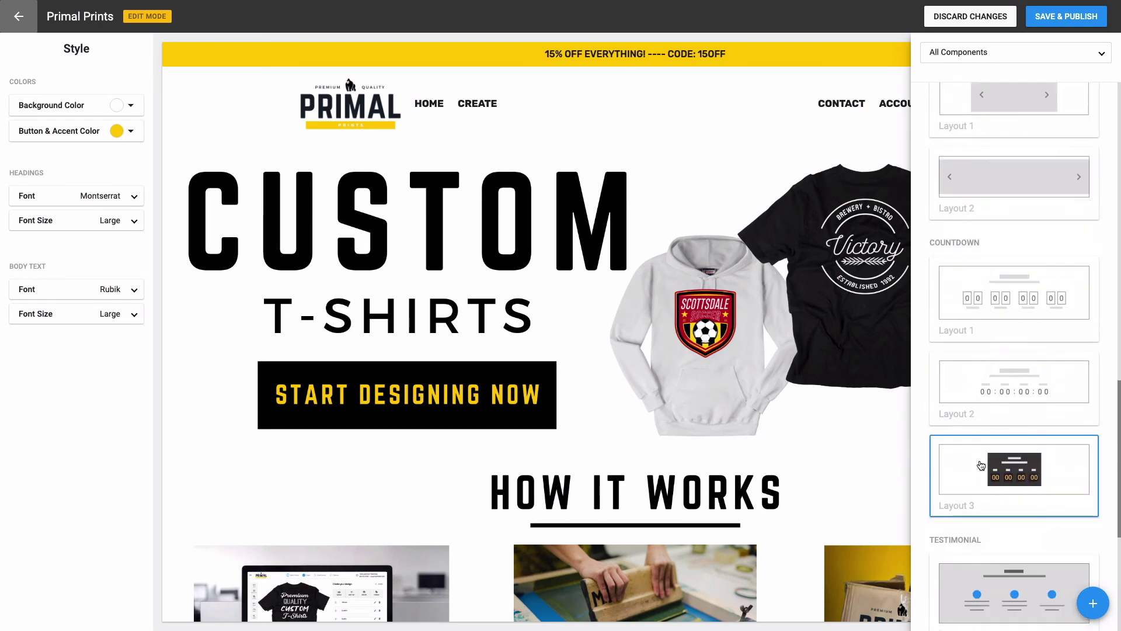
{"action": "scroll", "coordinate": [982, 466], "scroll_direction": "down", "scroll_amount": 6}
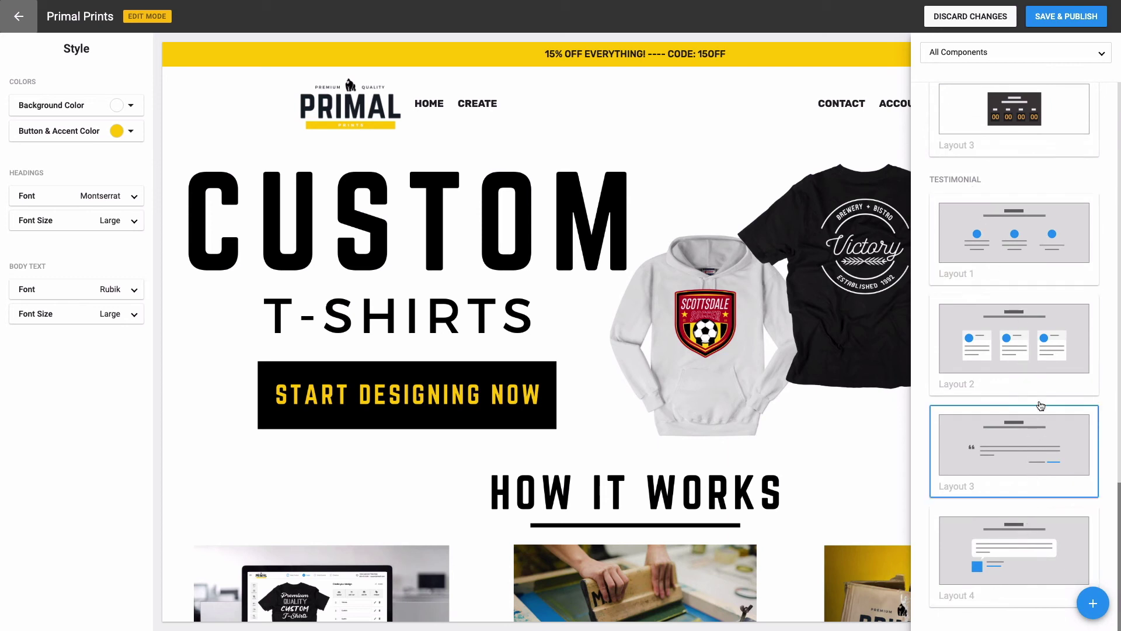
{"action": "scroll", "coordinate": [1035, 315], "scroll_direction": "up", "scroll_amount": 2}
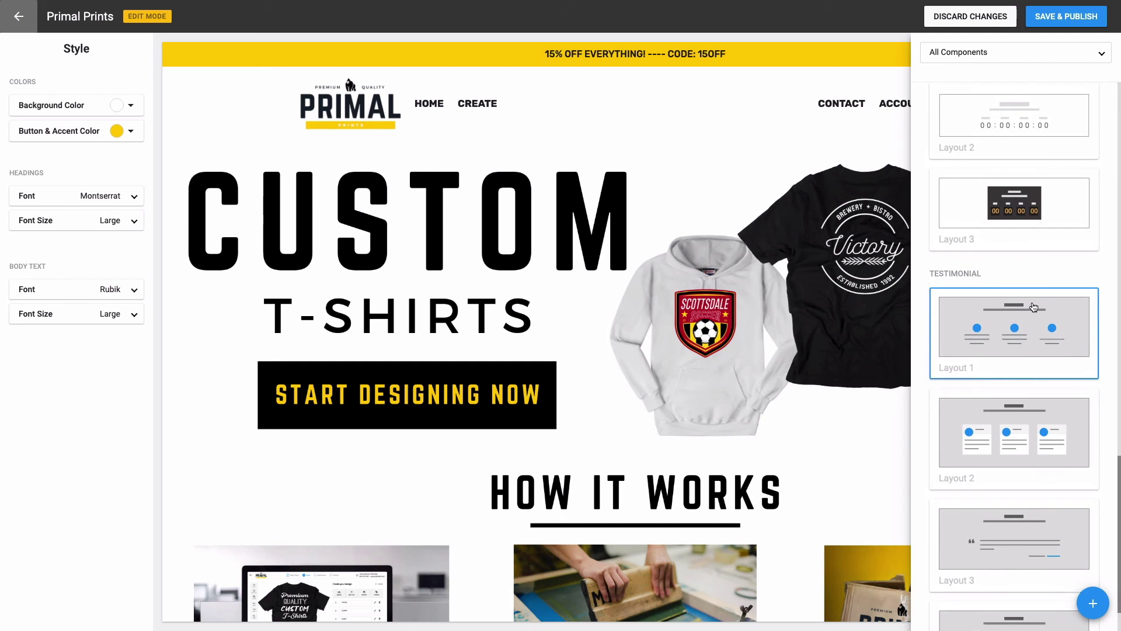
{"action": "scroll", "coordinate": [1034, 309], "scroll_direction": "up", "scroll_amount": 3}
{"action": "scroll", "coordinate": [1034, 307], "scroll_direction": "up", "scroll_amount": 8}
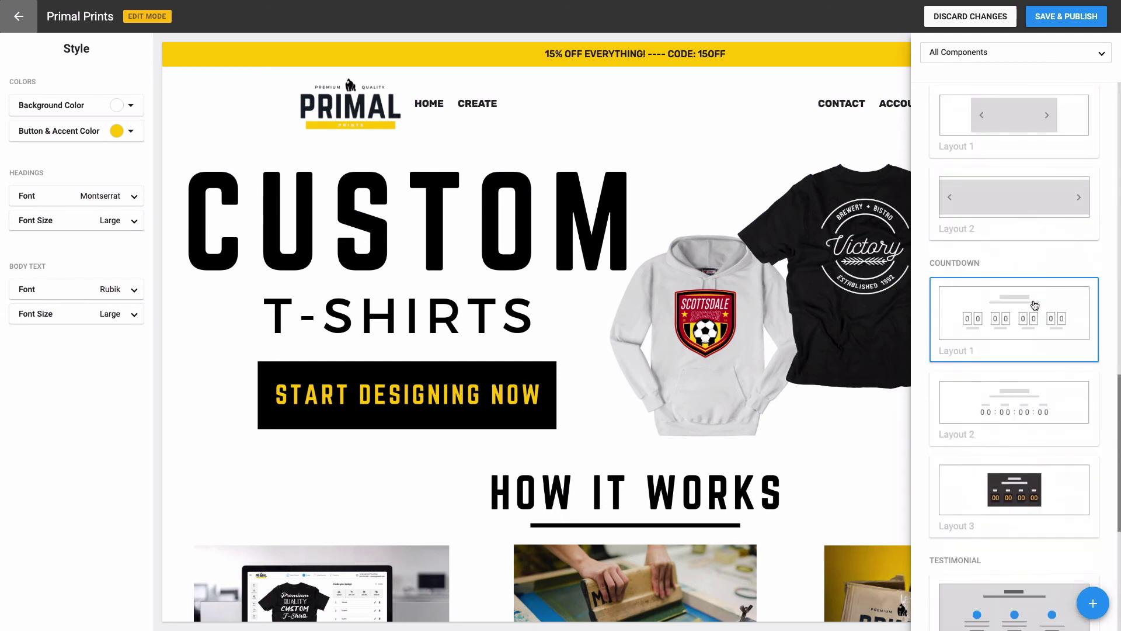
{"action": "scroll", "coordinate": [1042, 300], "scroll_direction": "up", "scroll_amount": 9}
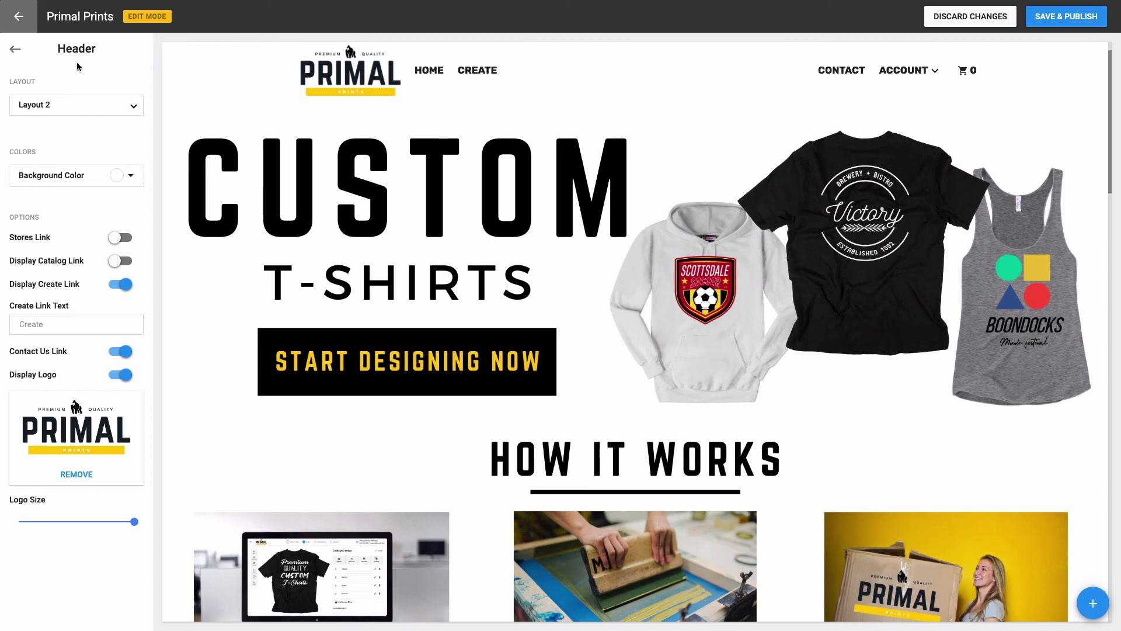
Step: Return from the Header settings panel to the style options
{"action": "left_click", "coordinate": [16, 50]}
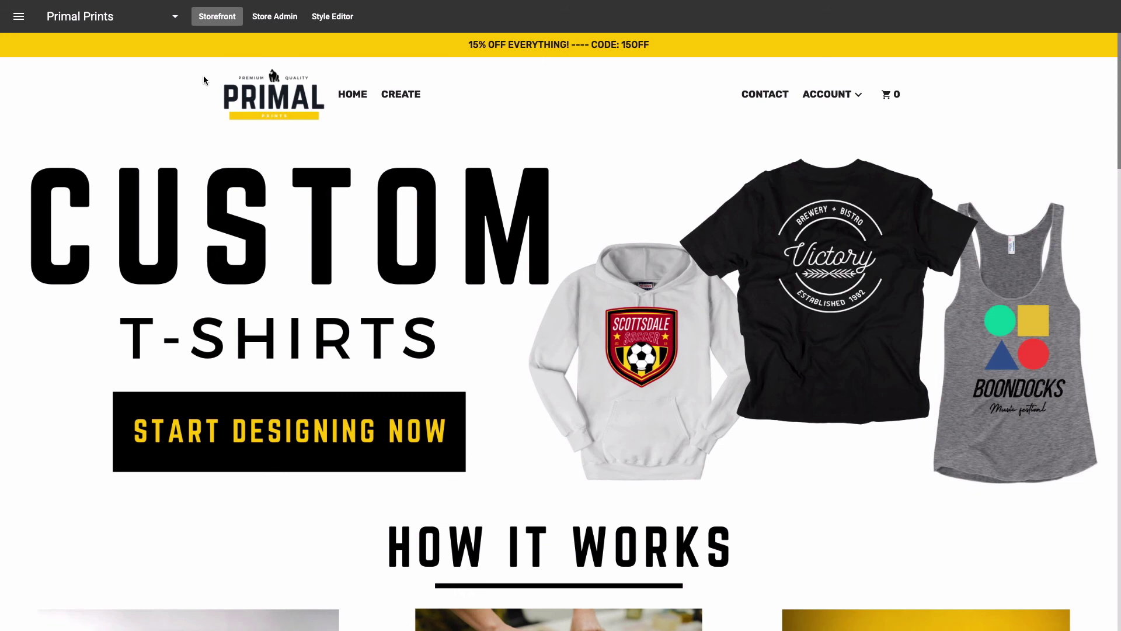
Step: Turn on Display Social Share Buttons under Store Admin's Store Settings > Social Media
{"action": "left_click", "coordinate": [261, 25]}
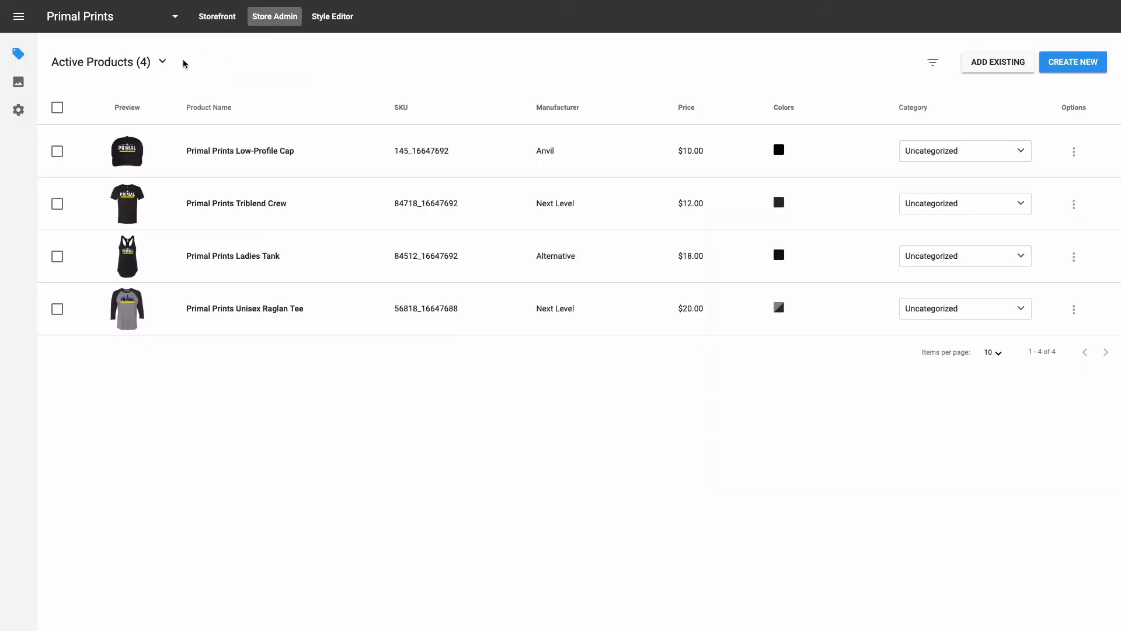
{"action": "left_click", "coordinate": [19, 111]}
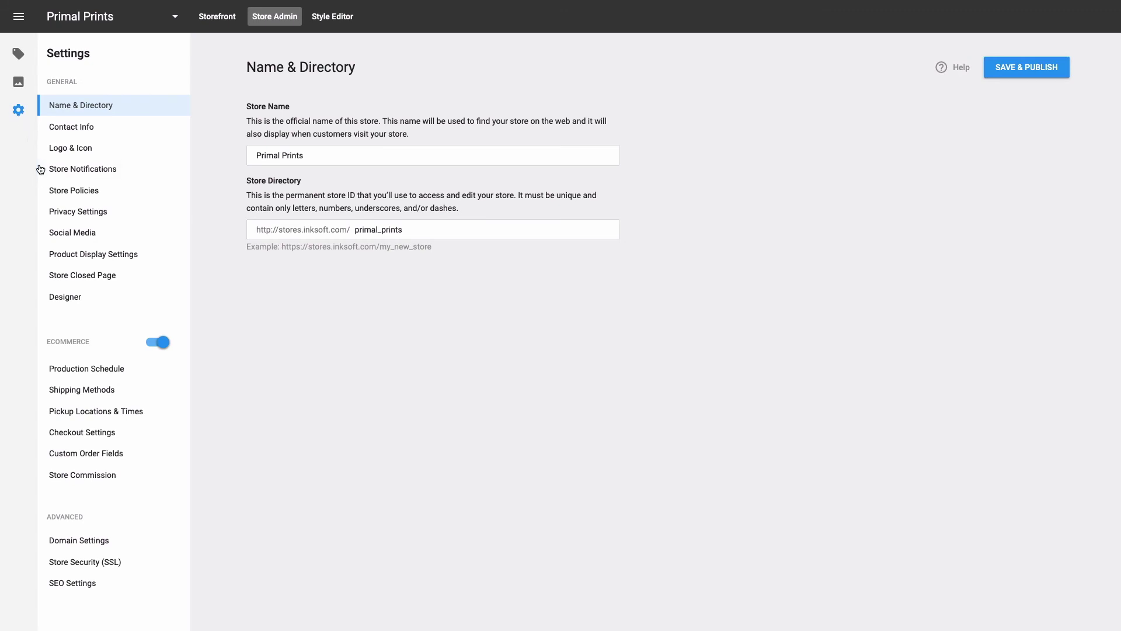
{"action": "left_click", "coordinate": [44, 235]}
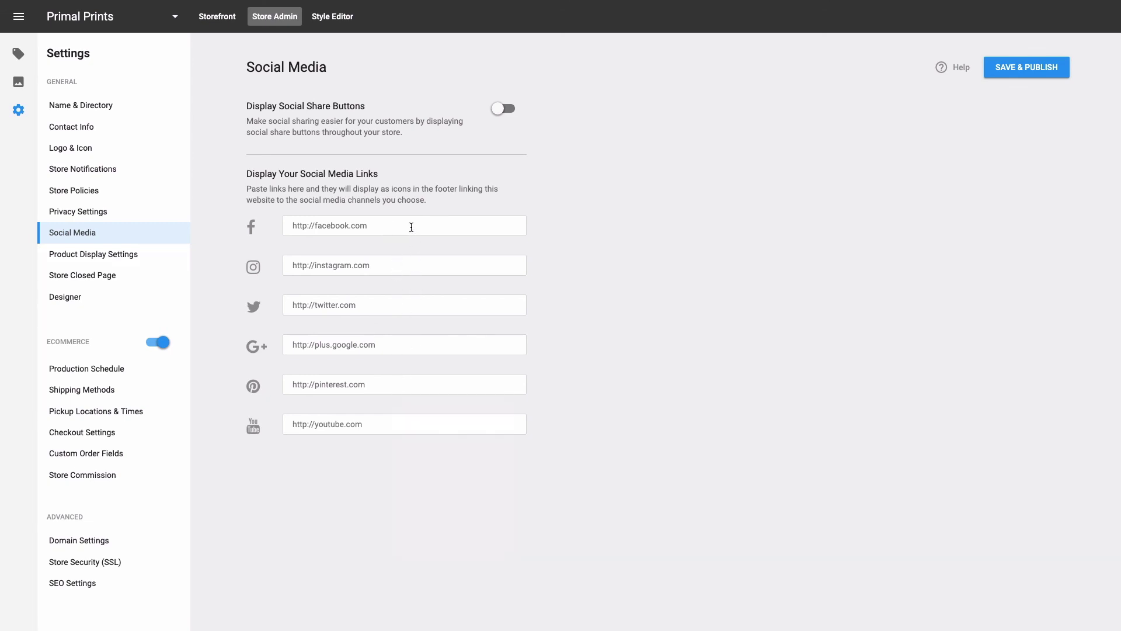
{"action": "left_click", "coordinate": [498, 109]}
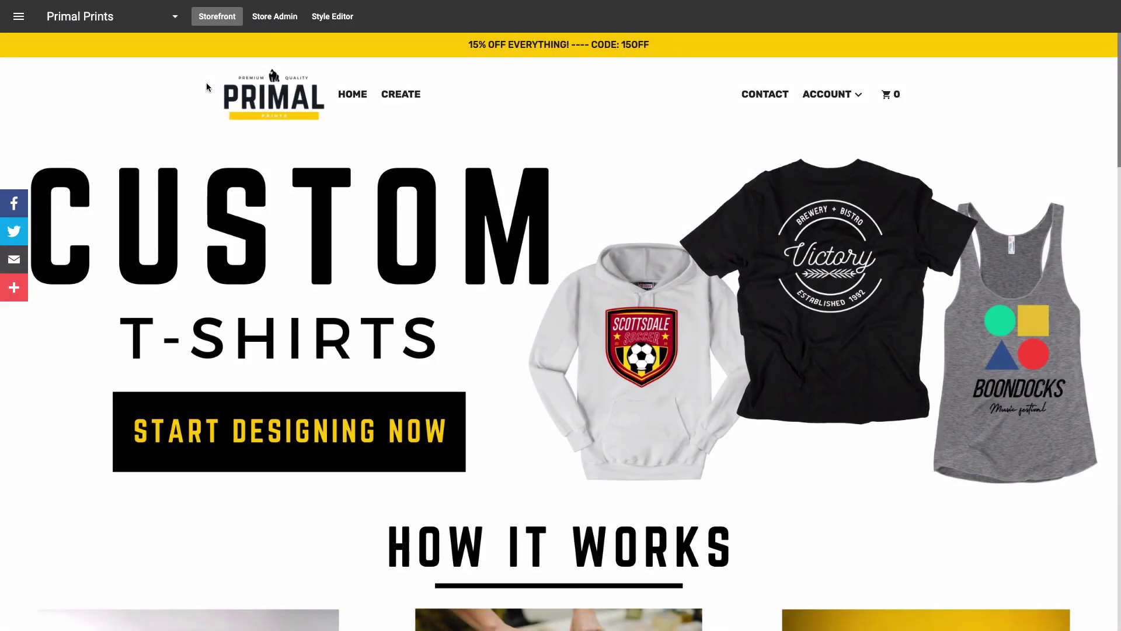
{"action": "scroll", "coordinate": [93, 213], "scroll_direction": "down", "scroll_amount": 2}
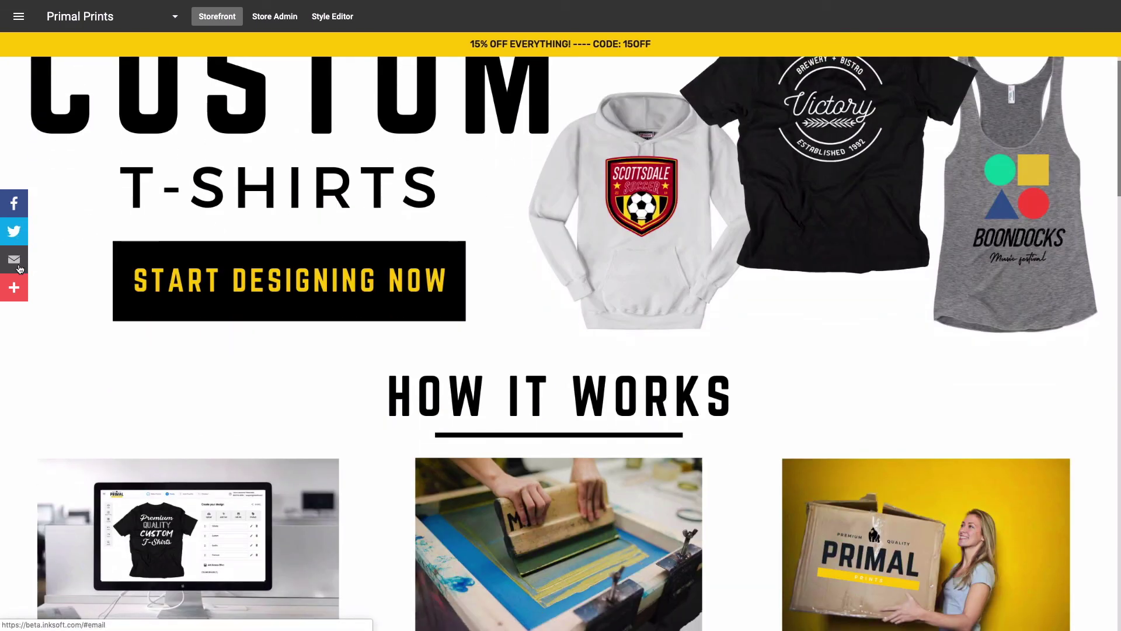
{"action": "mouse_move", "coordinate": [19, 283]}
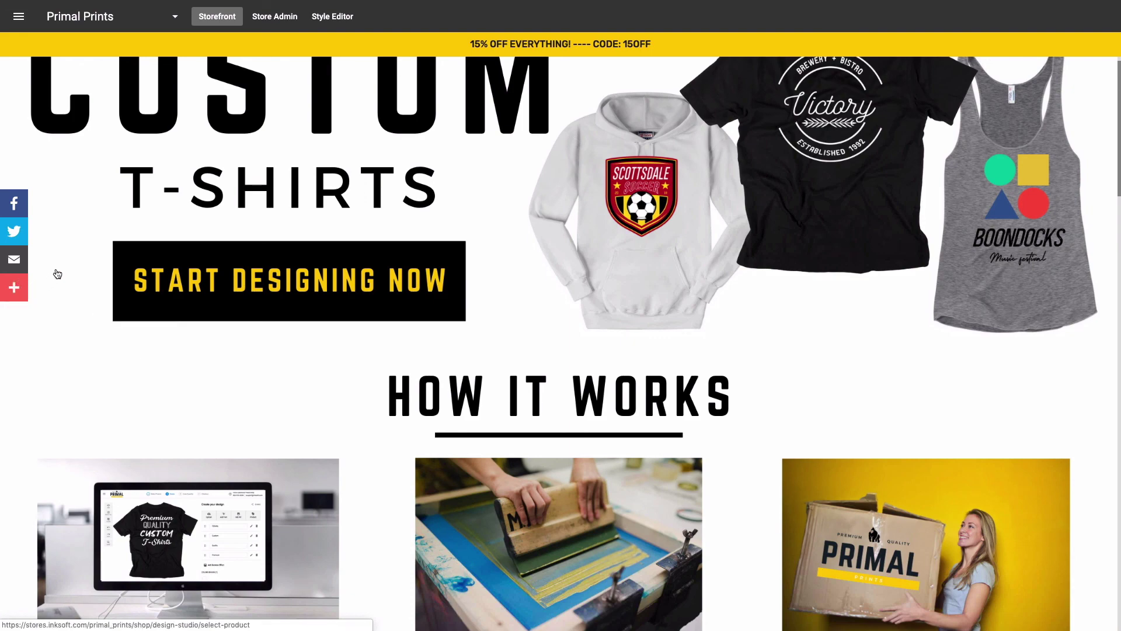
{"action": "scroll", "coordinate": [197, 347], "scroll_direction": "down", "scroll_amount": 5}
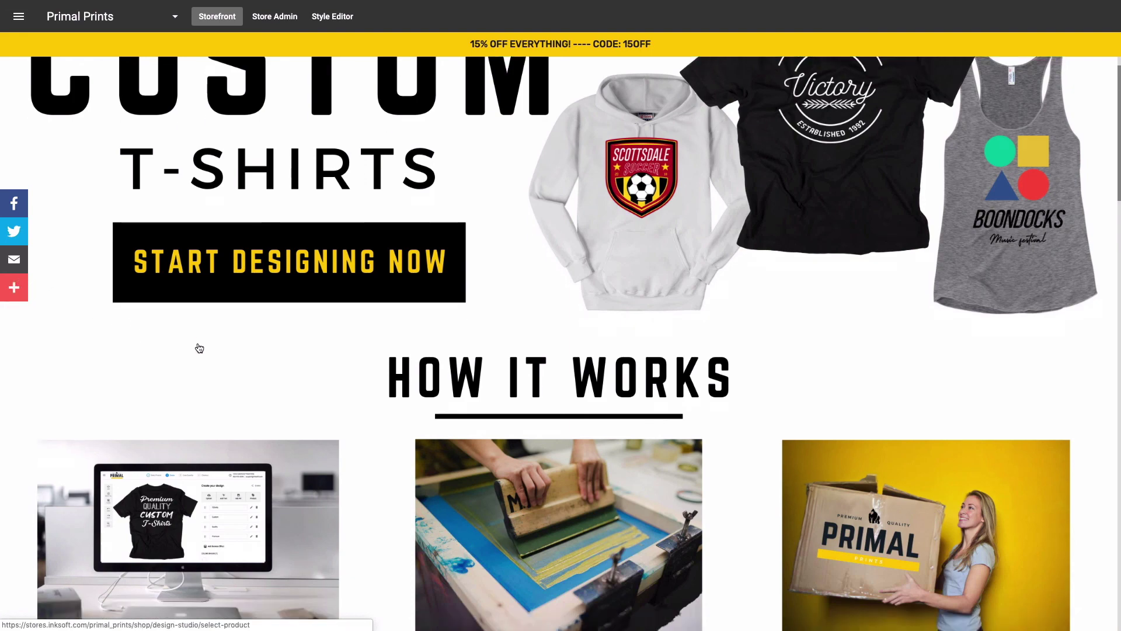
{"action": "scroll", "coordinate": [197, 348], "scroll_direction": "down", "scroll_amount": 10}
{"action": "scroll", "coordinate": [196, 348], "scroll_direction": "down", "scroll_amount": 15}
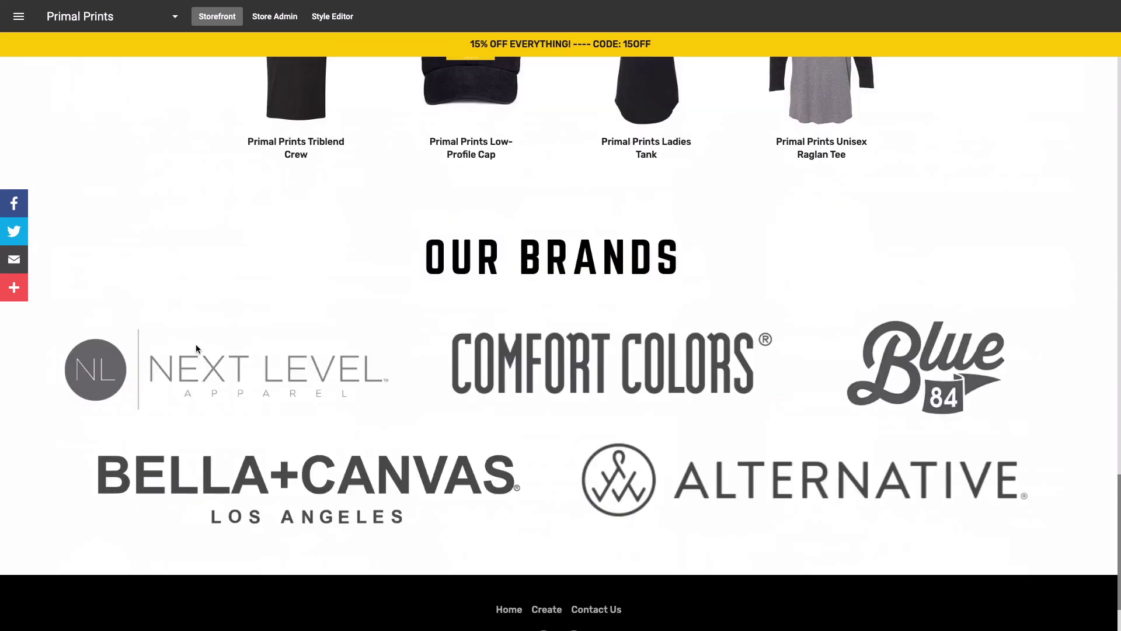